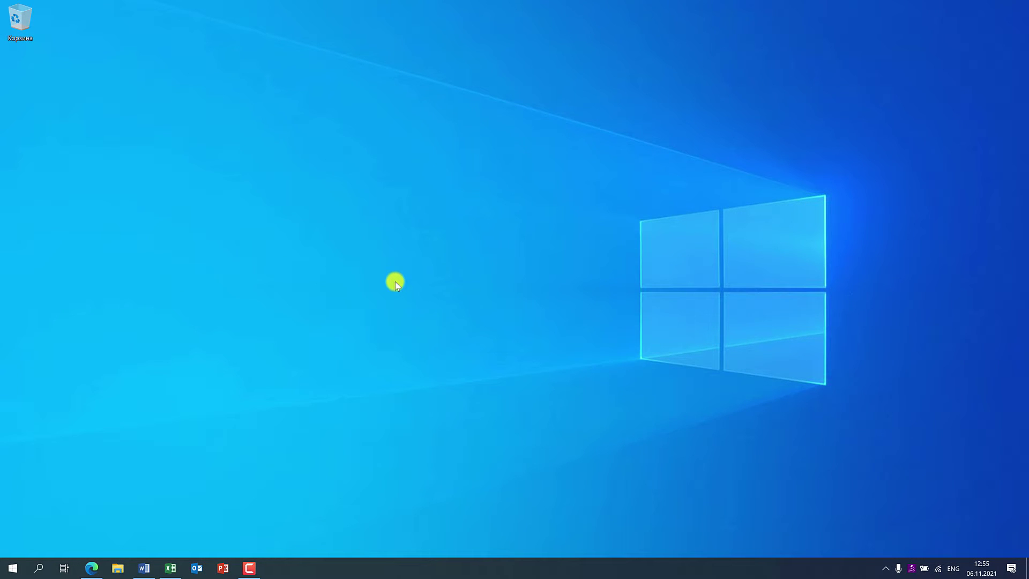
- Open the Zoho signup page in Edge and fill the Email field with the saved address
{"action": "left_click", "coordinate": [92, 567]}
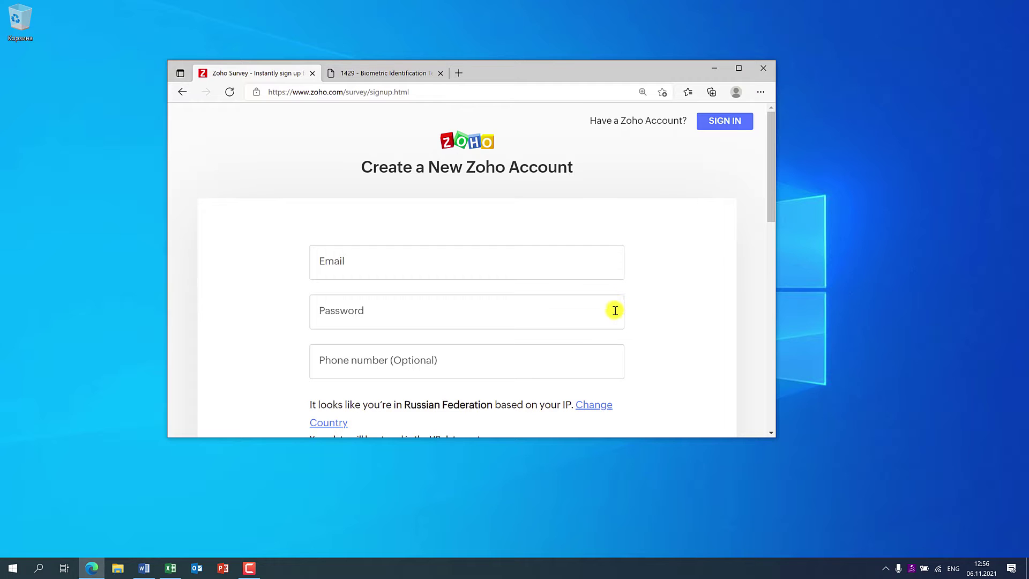
{"action": "left_click", "coordinate": [478, 260]}
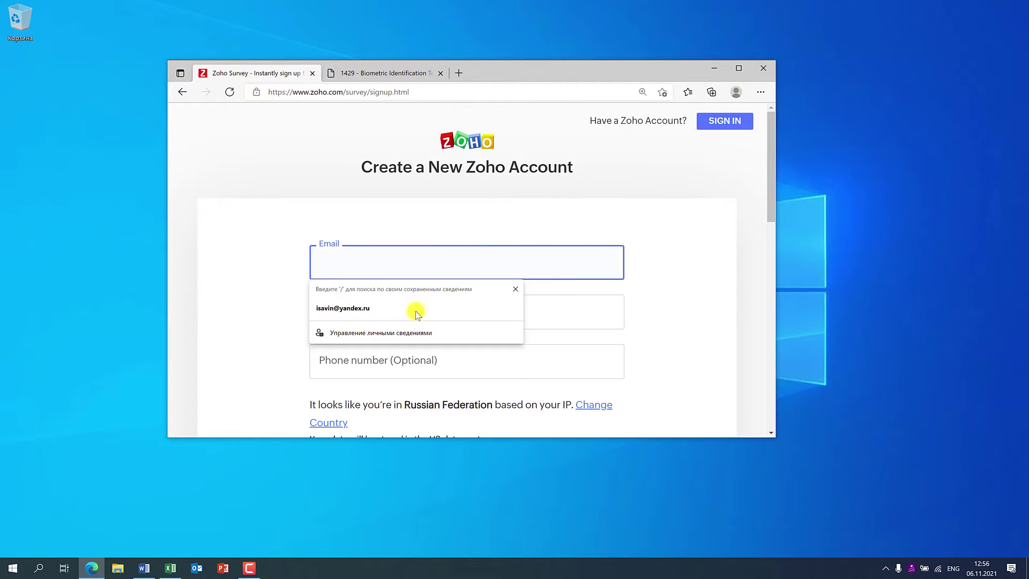
{"action": "left_click", "coordinate": [412, 308]}
{"action": "left_click", "coordinate": [380, 303]}
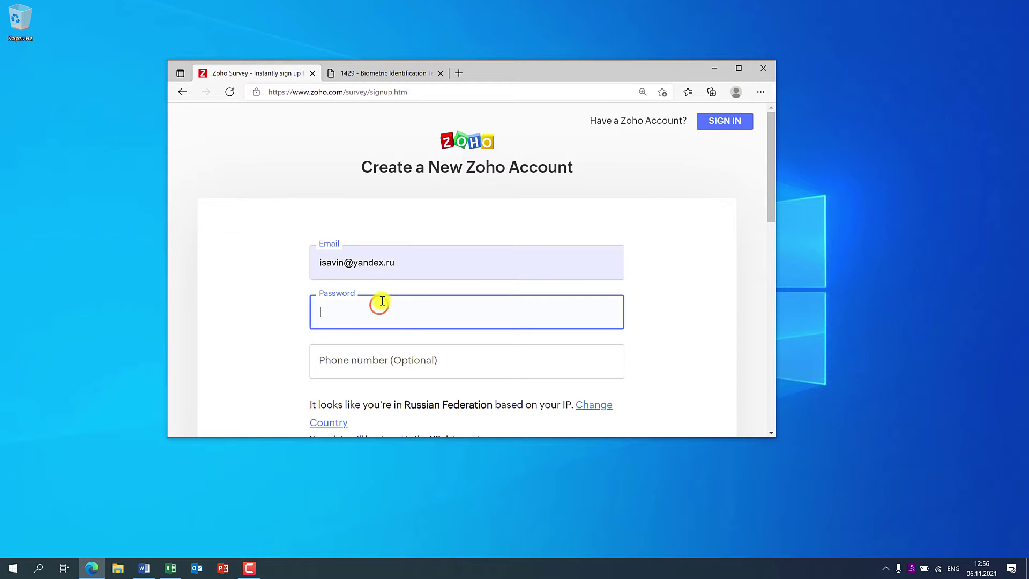
{"action": "left_click", "coordinate": [387, 363]}
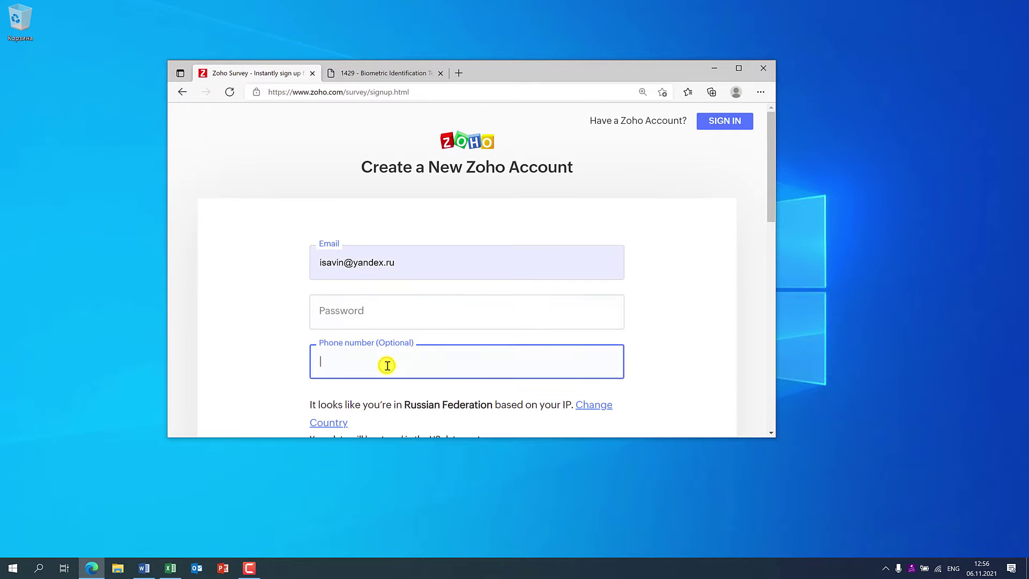
- Replace the Email entry with a sample address, then Tab through Password and Phone number
{"action": "left_click", "coordinate": [419, 261]}
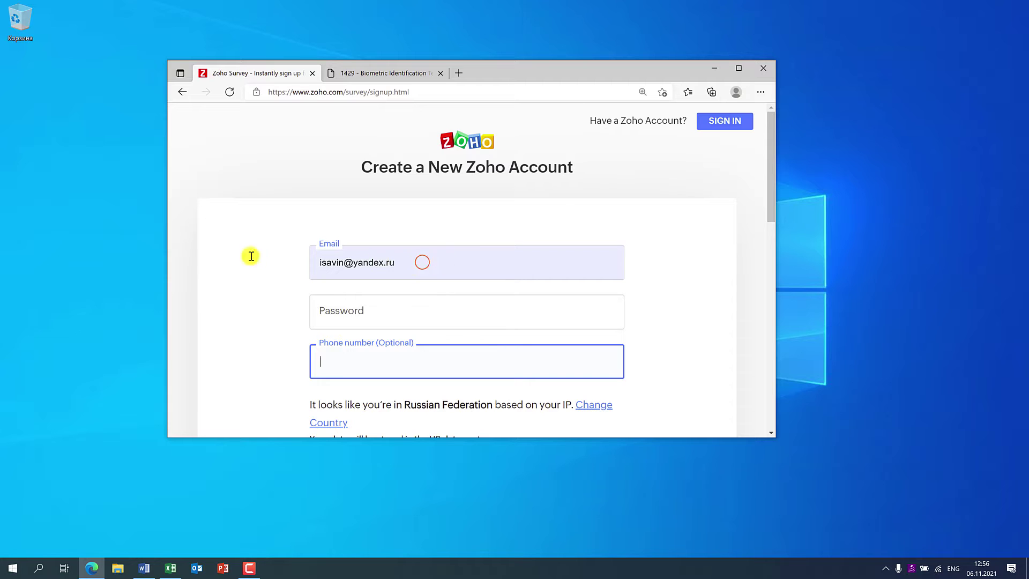
{"action": "key", "text": "ctrl+a"}
{"action": "key", "text": "BackSpace"}
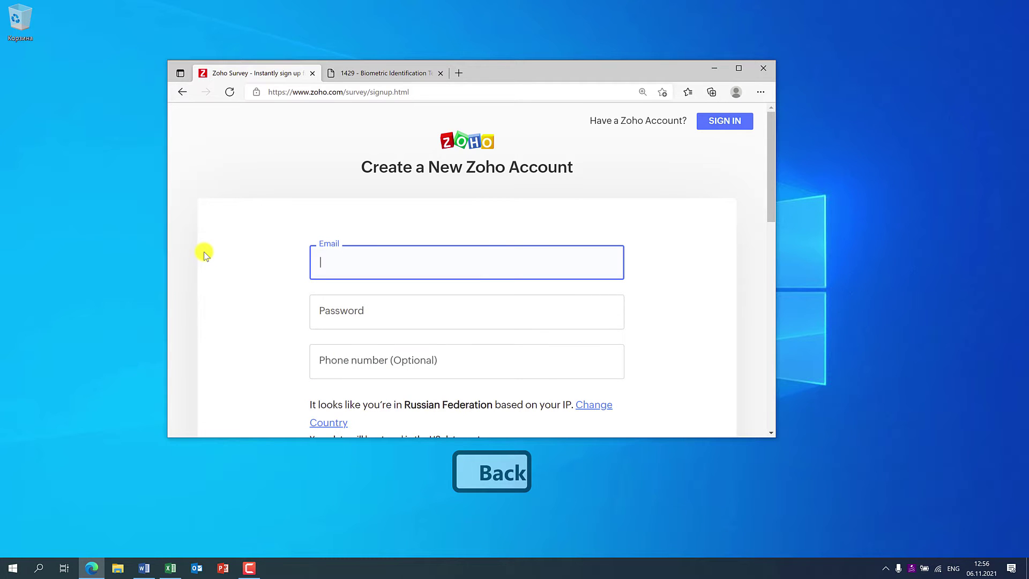
{"action": "left_click", "coordinate": [339, 259]}
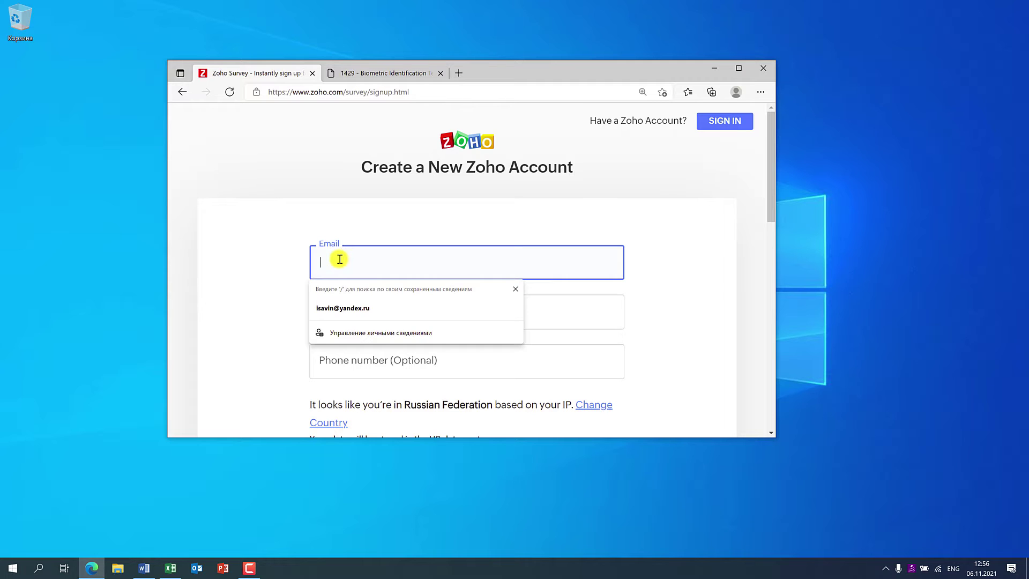
{"action": "type", "text": "user"}
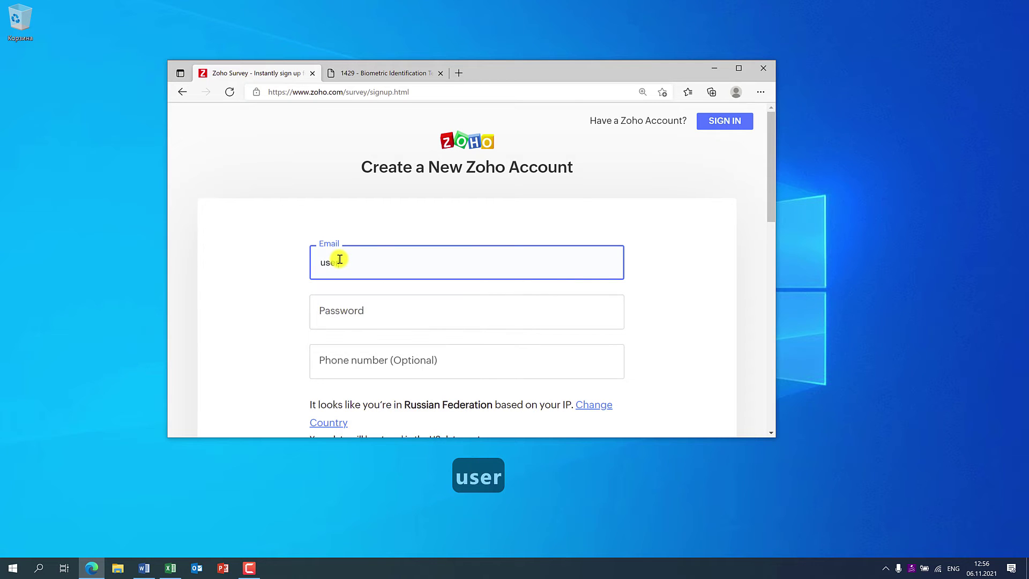
{"action": "type", "text": "@mail.r"}
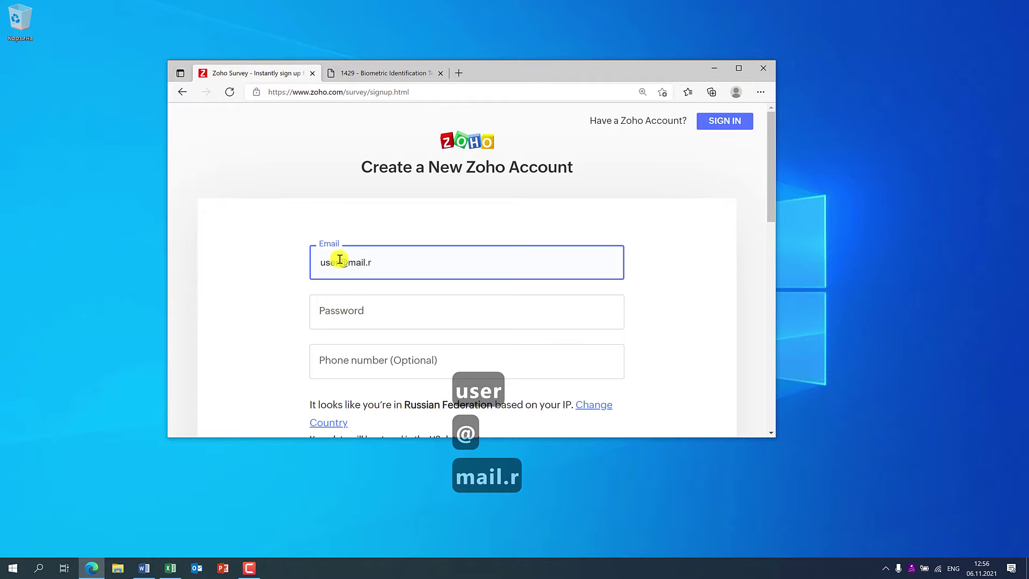
{"action": "key", "text": "BackSpace"}
{"action": "type", "text": "ru"}
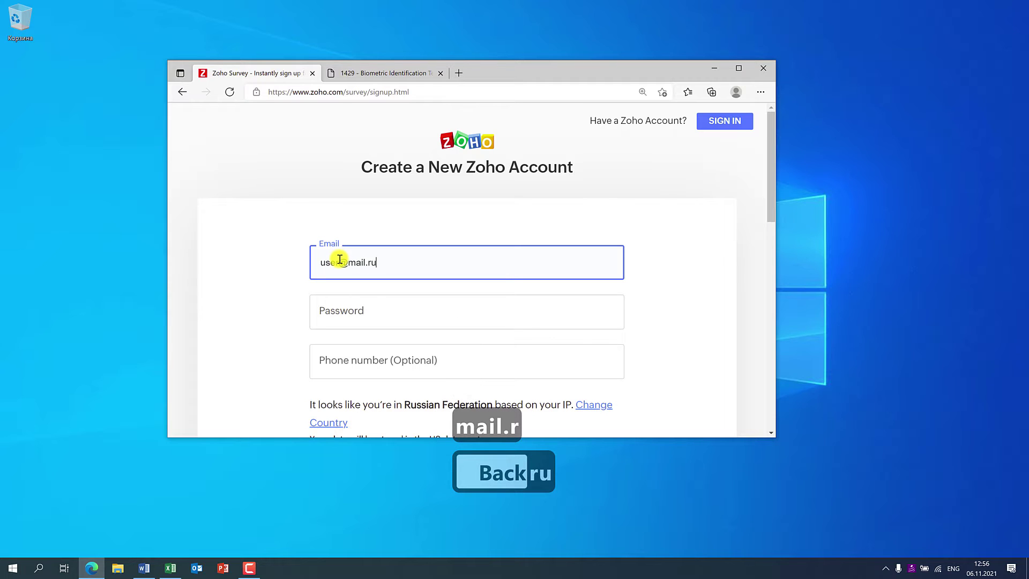
{"action": "key", "text": "Tab"}
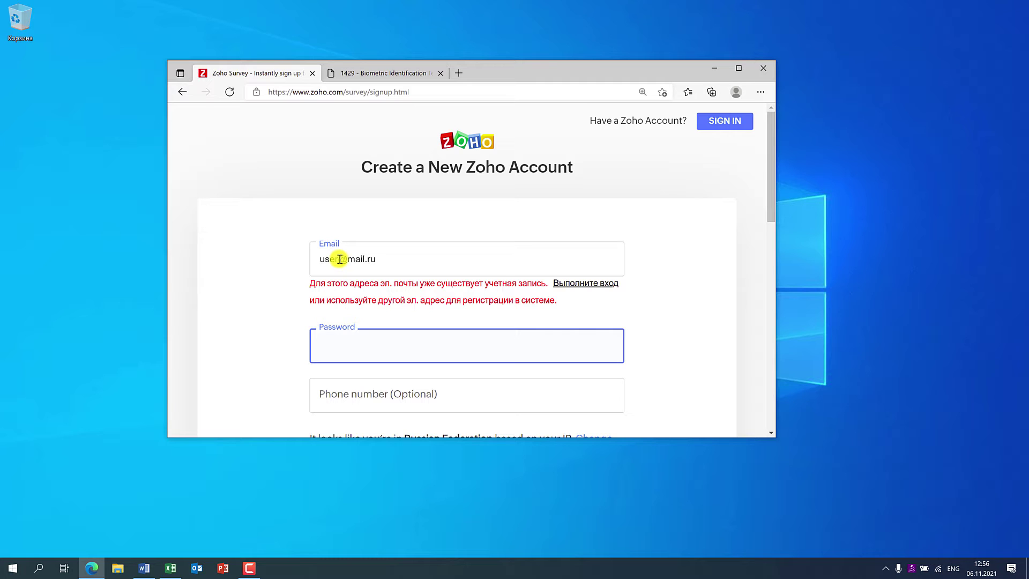
{"action": "key", "text": "Tab"}
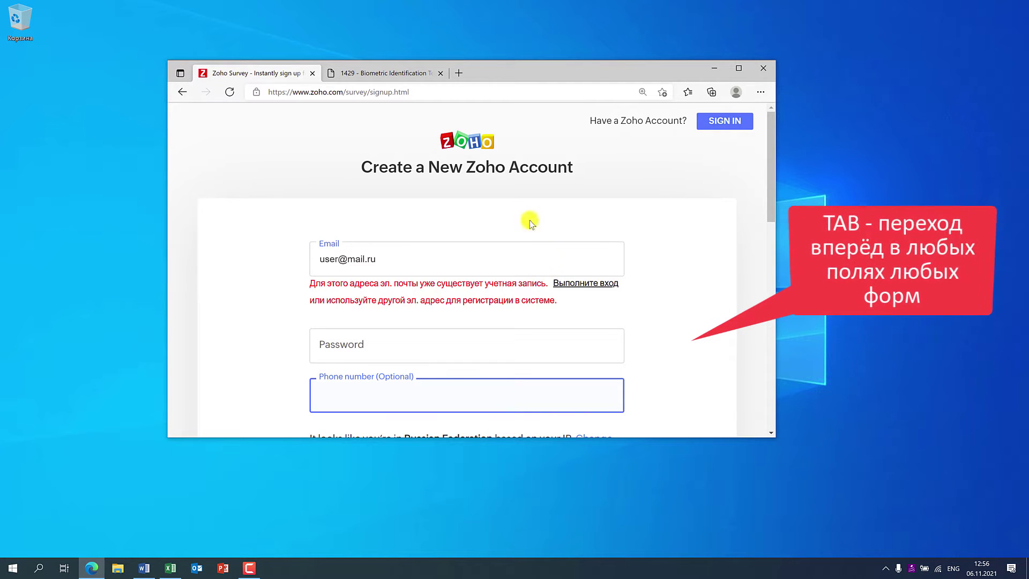
- On the 1429 PDF form, enter the detainee's test names and birth date 30/07/1978
{"action": "left_click", "coordinate": [393, 75]}
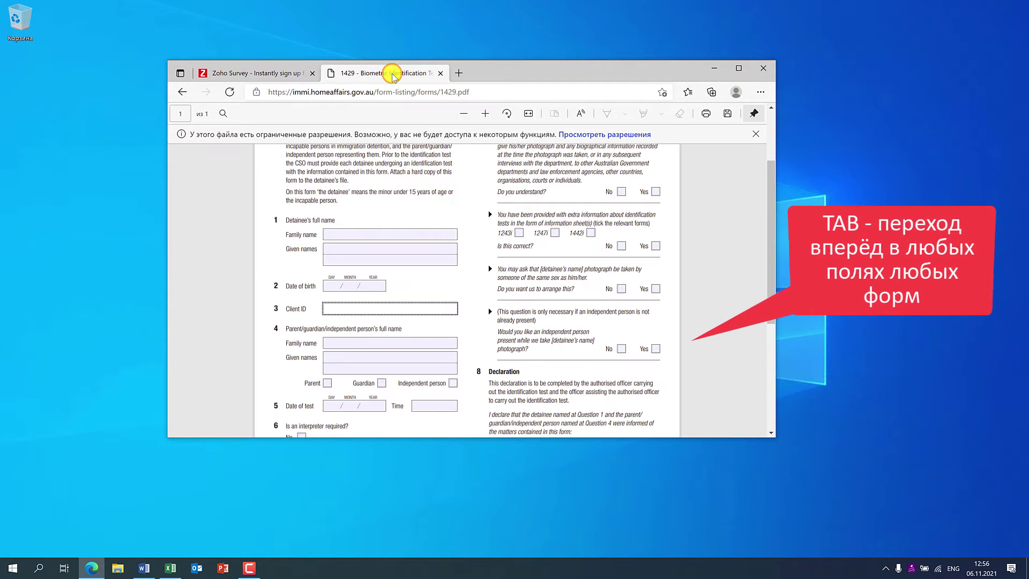
{"action": "scroll", "coordinate": [492, 290], "scroll_direction": "up", "scroll_amount": 2}
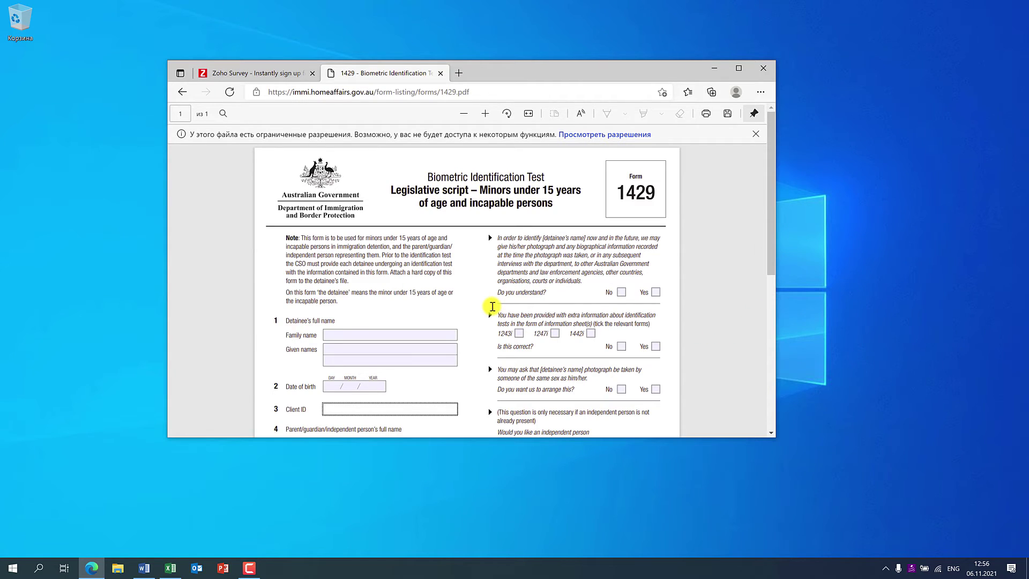
{"action": "scroll", "coordinate": [477, 277], "scroll_direction": "down", "scroll_amount": 1}
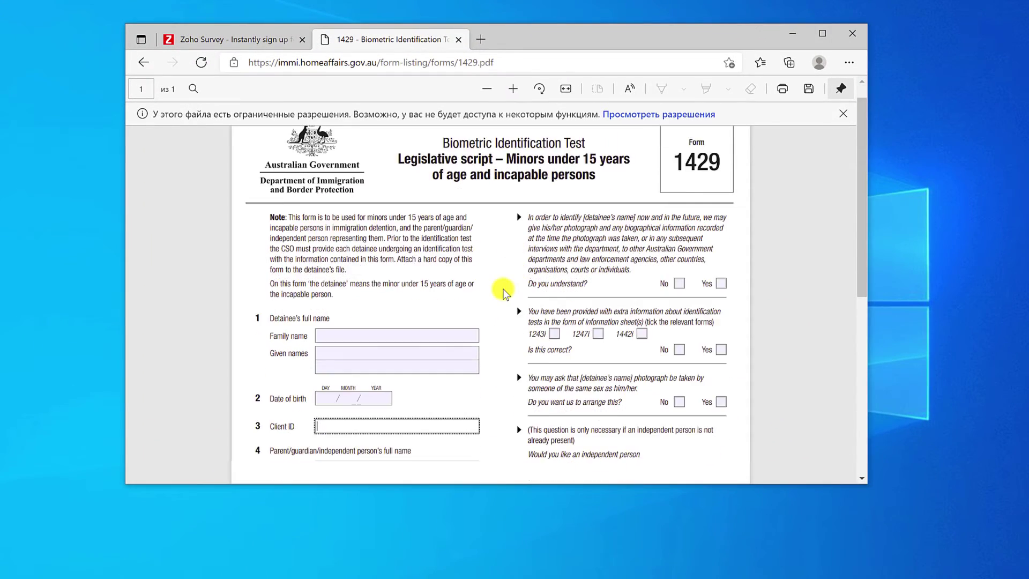
{"action": "scroll", "coordinate": [428, 257], "scroll_direction": "down", "scroll_amount": 2}
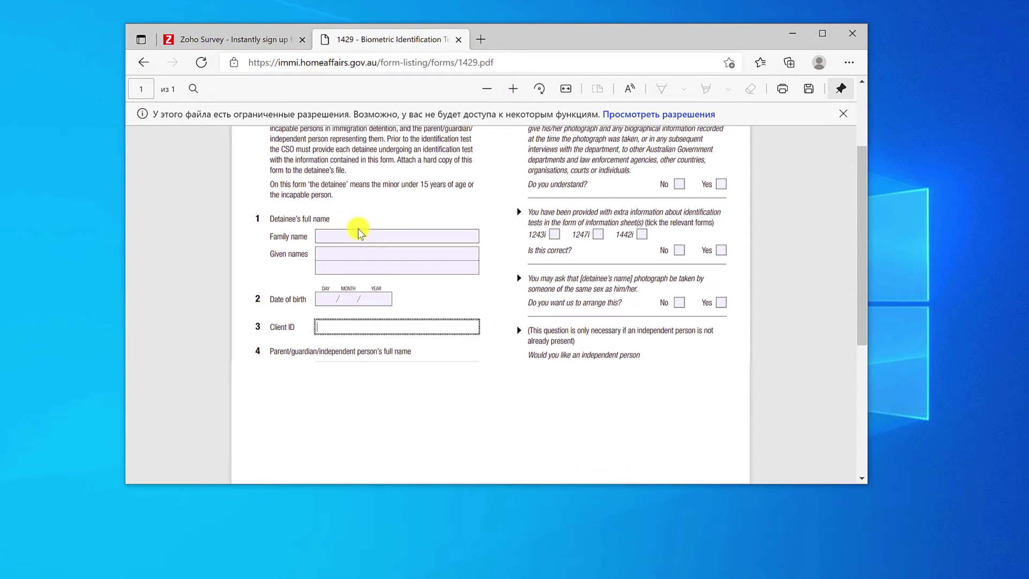
{"action": "left_click", "coordinate": [360, 236]}
{"action": "type", "text": "jljljk lj"}
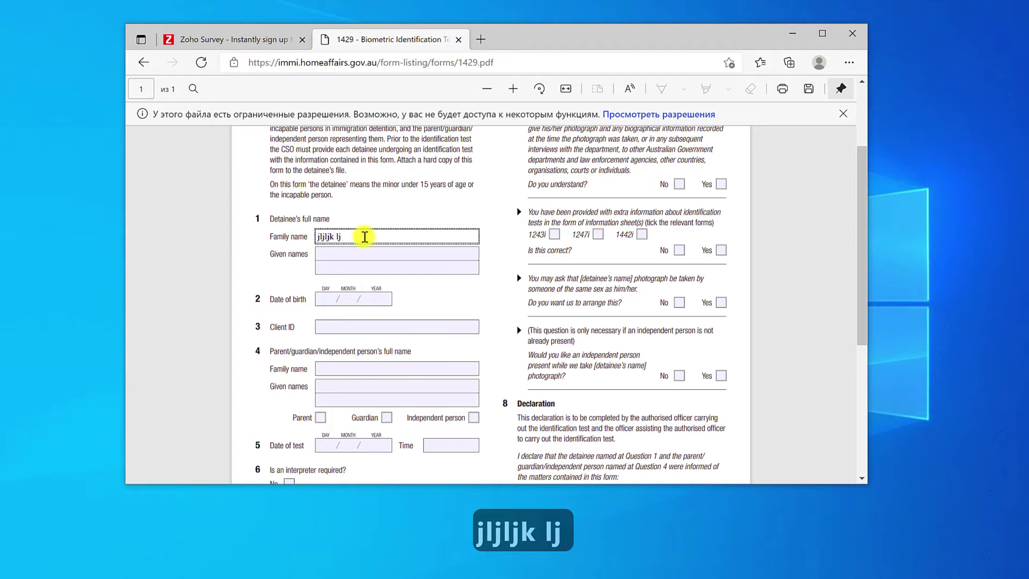
{"action": "key", "text": "Tab"}
{"action": "type", "text": "lkj"}
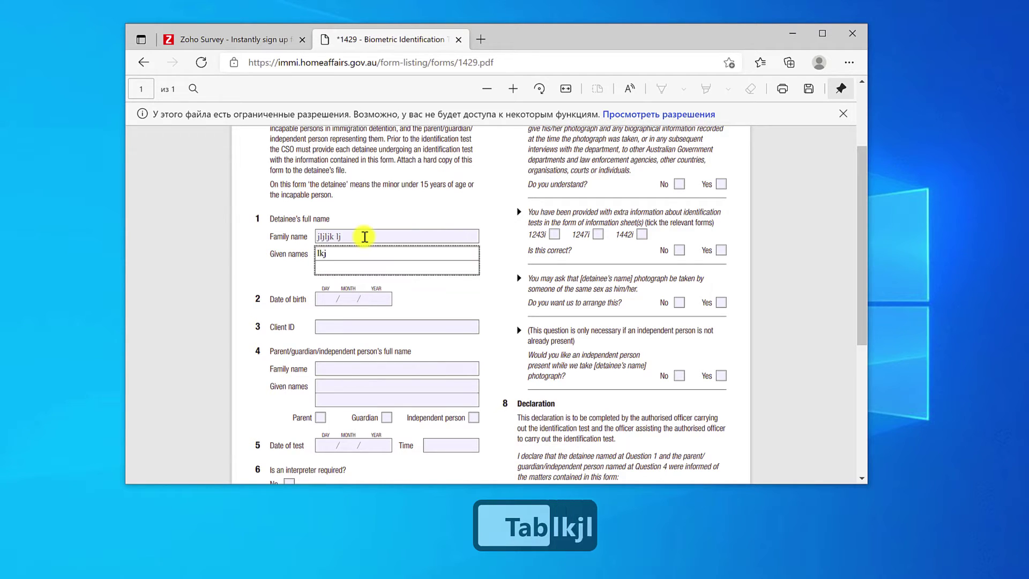
{"action": "type", "text": "lkj"}
{"action": "key", "text": "Tab"}
{"action": "type", "text": "676"}
{"action": "key", "text": "Tab"}
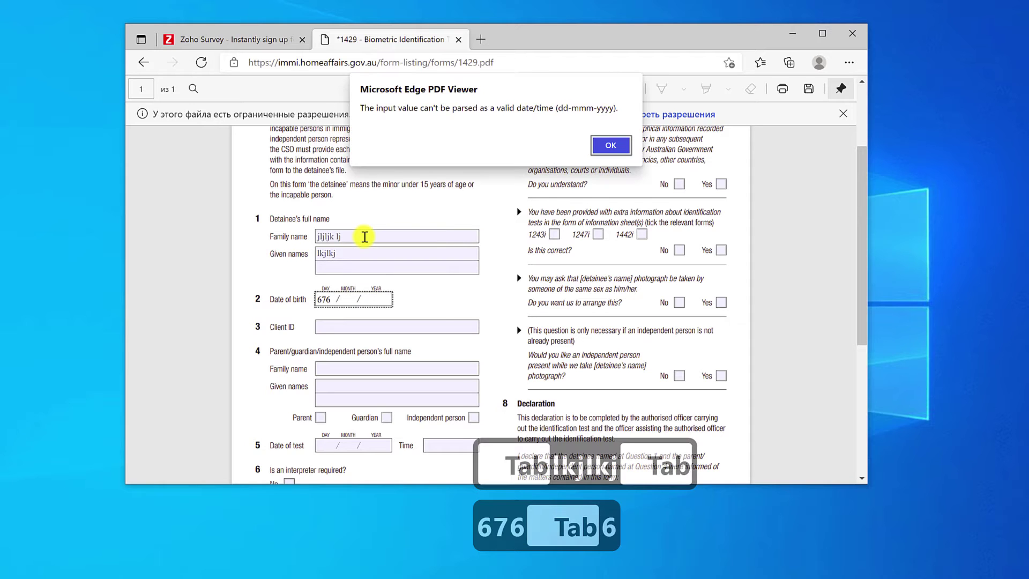
{"action": "key", "text": "Return"}
{"action": "type", "text": "30/07/1978"}
{"action": "key", "text": "Tab"}
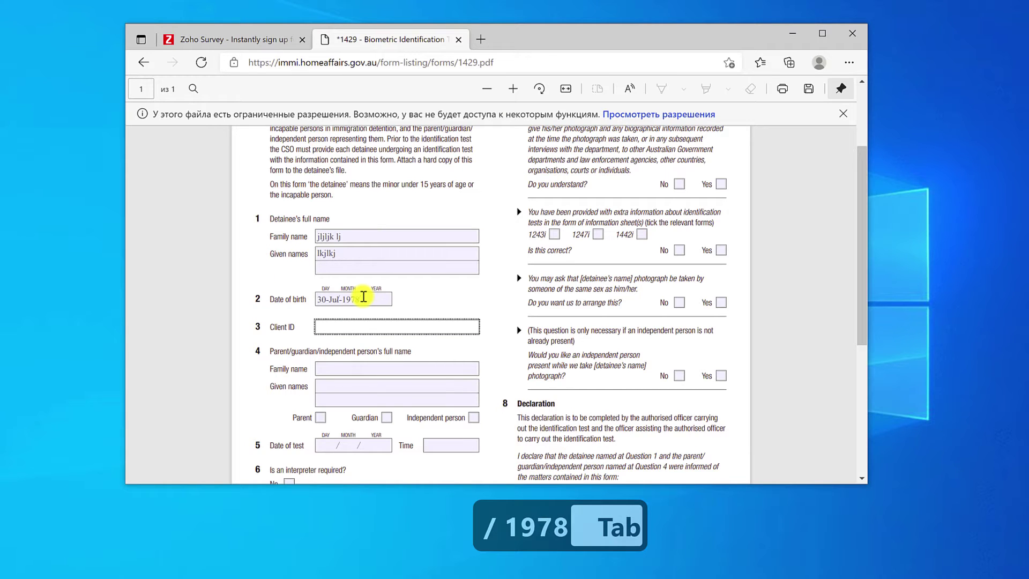
- Enter a client ID and the parent's family and given names, then minimize the browser
{"action": "type", "text": "5677678"}
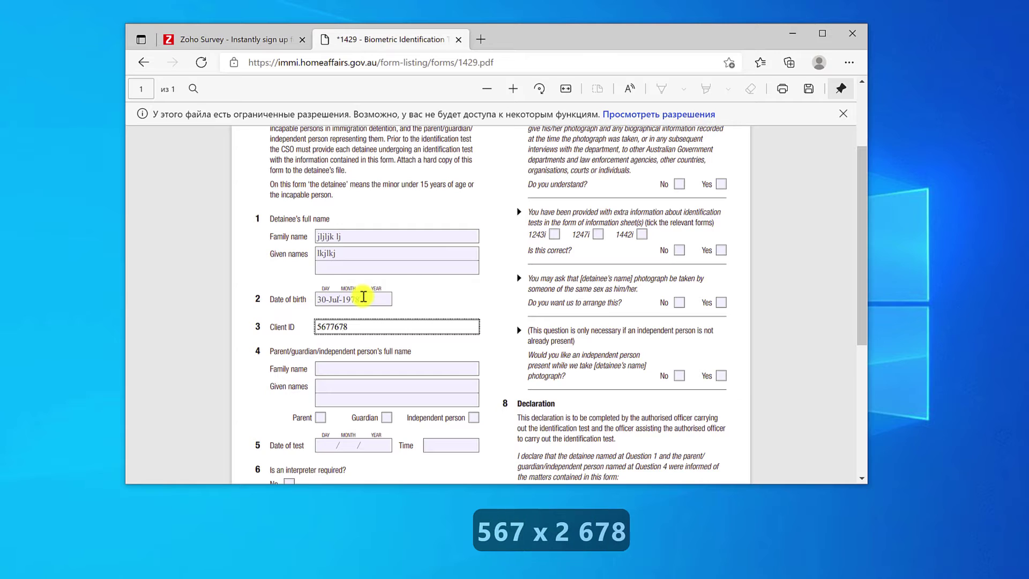
{"action": "key", "text": "Tab"}
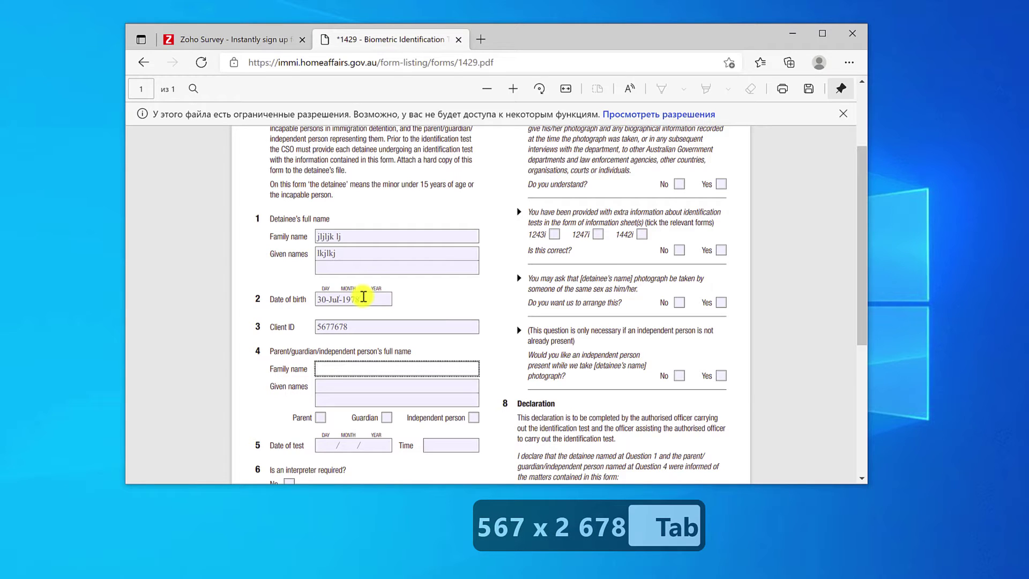
{"action": "type", "text": "hdjhjh"}
{"action": "key", "text": "Tab"}
{"action": "type", "text": "jhk"}
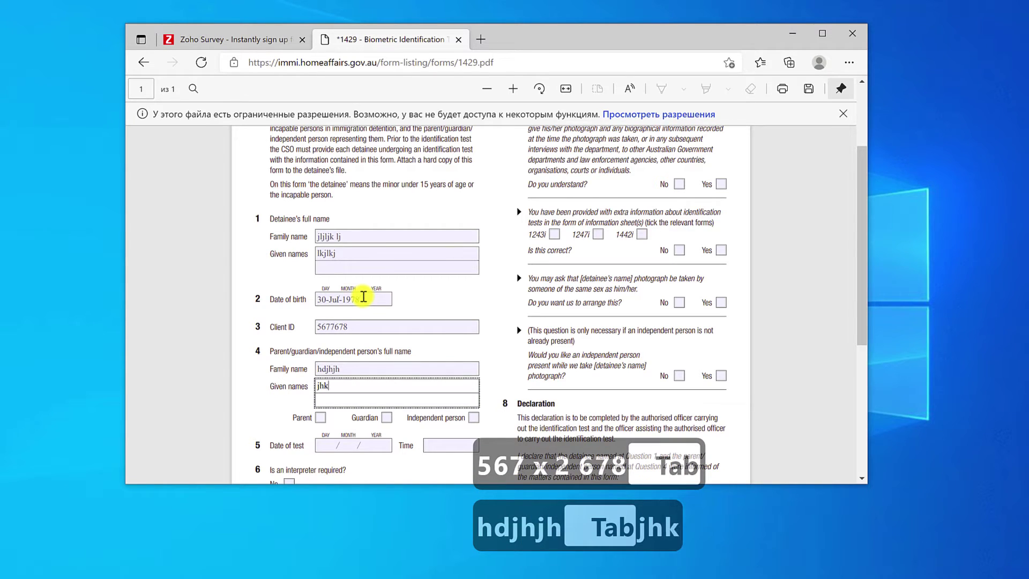
{"action": "type", "text": "h"}
{"action": "key", "text": "Tab"}
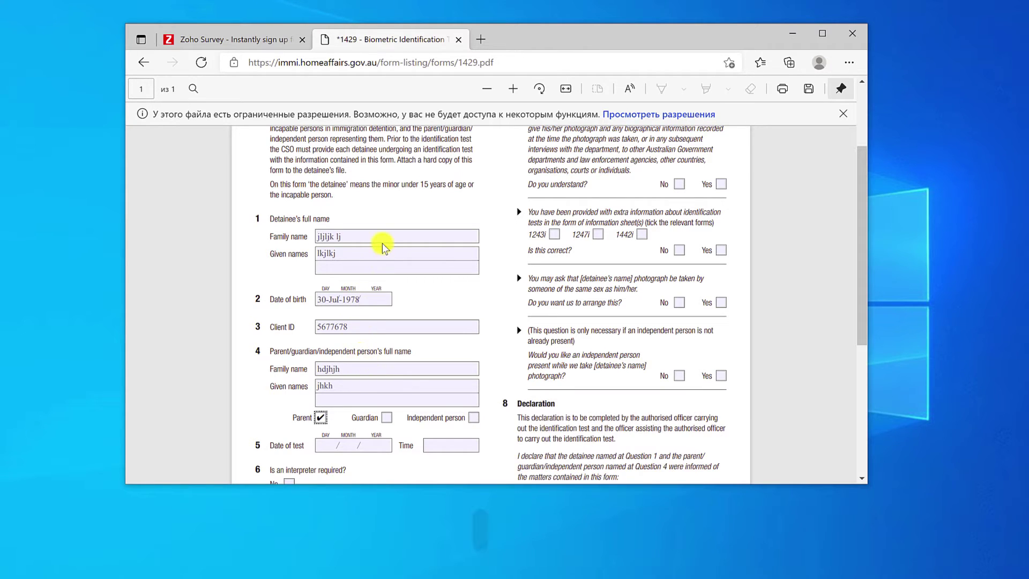
{"action": "left_click", "coordinate": [370, 236]}
{"action": "key", "text": "Tab"}
{"action": "key", "text": "Tab"}
{"action": "key", "text": "Tab"}
{"action": "key", "text": "Tab"}
{"action": "key", "text": "Tab"}
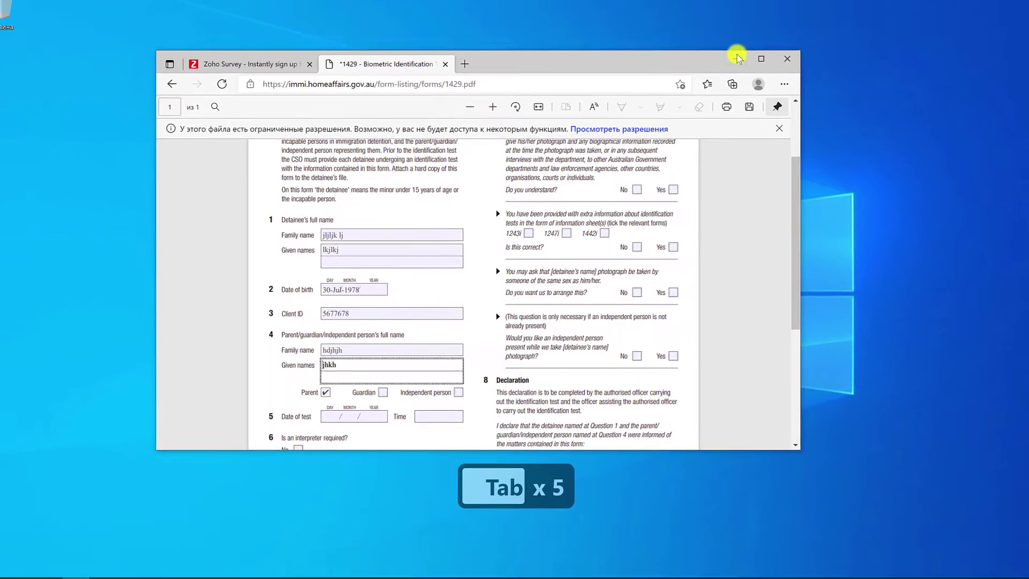
{"action": "left_click", "coordinate": [792, 33]}
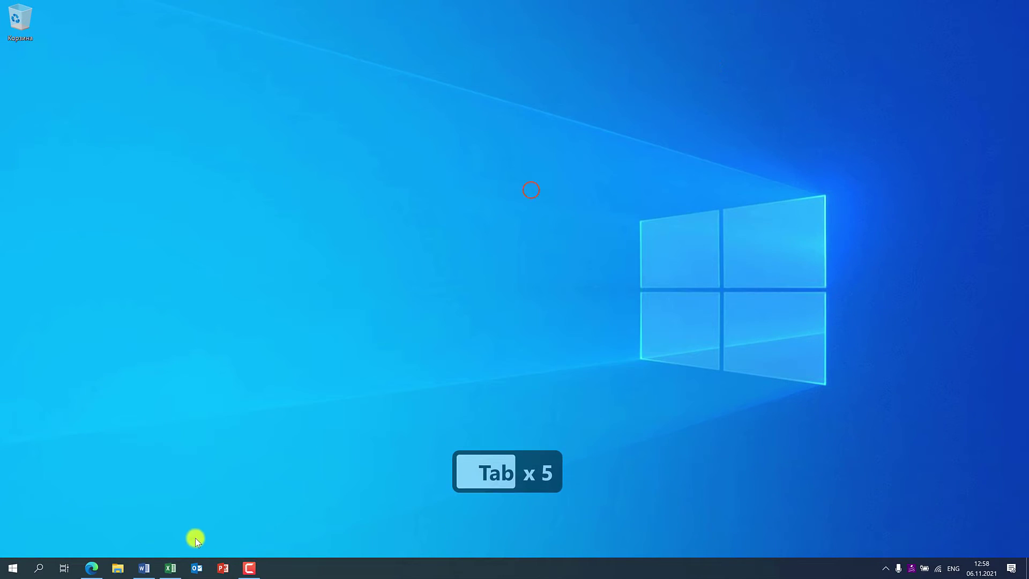
- In Word, toggle formatting marks off and on and type 'lj lkjdl l lkj lkj l' on the first line
{"action": "left_click", "coordinate": [145, 570]}
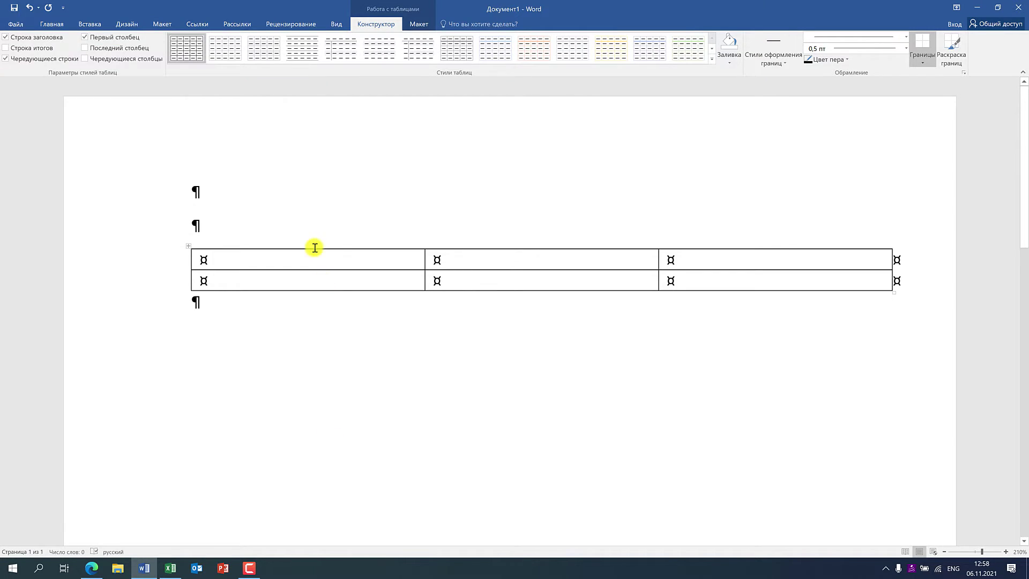
{"action": "left_click", "coordinate": [214, 187]}
{"action": "left_click", "coordinate": [52, 24]}
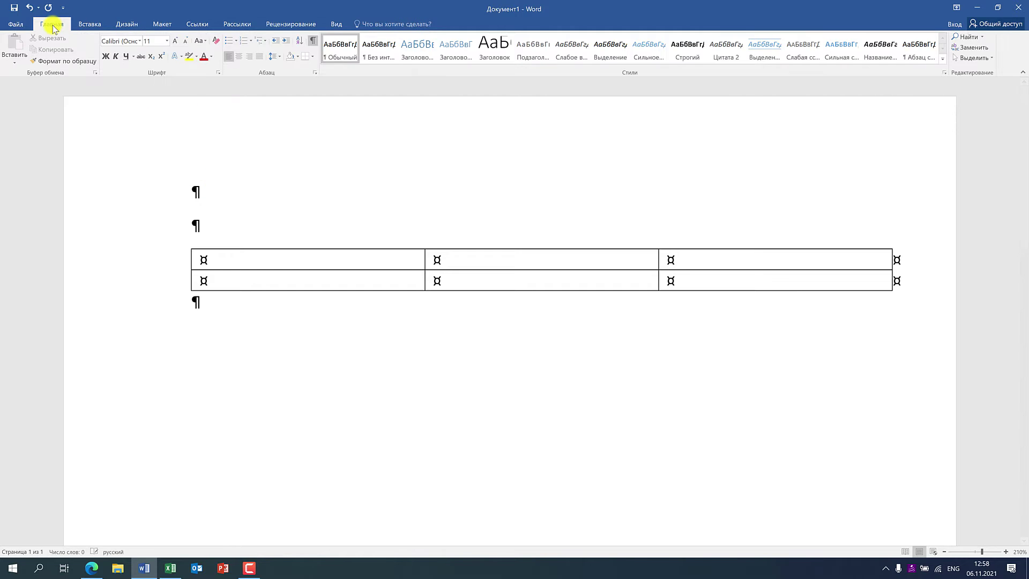
{"action": "left_click", "coordinate": [312, 41]}
{"action": "left_click", "coordinate": [313, 41]}
{"action": "left_click", "coordinate": [313, 40]}
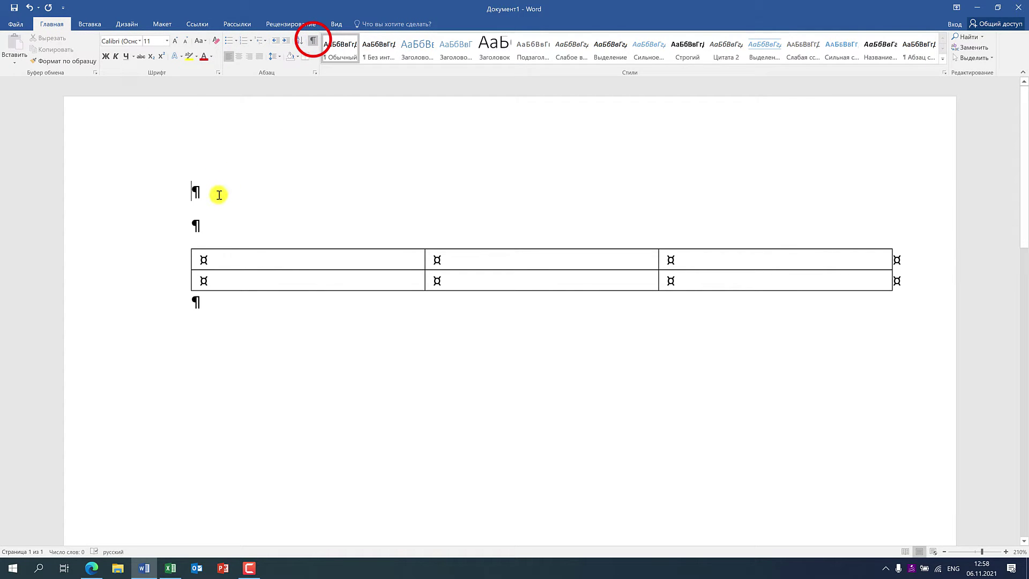
{"action": "type", "text": "lj lkjdl l"}
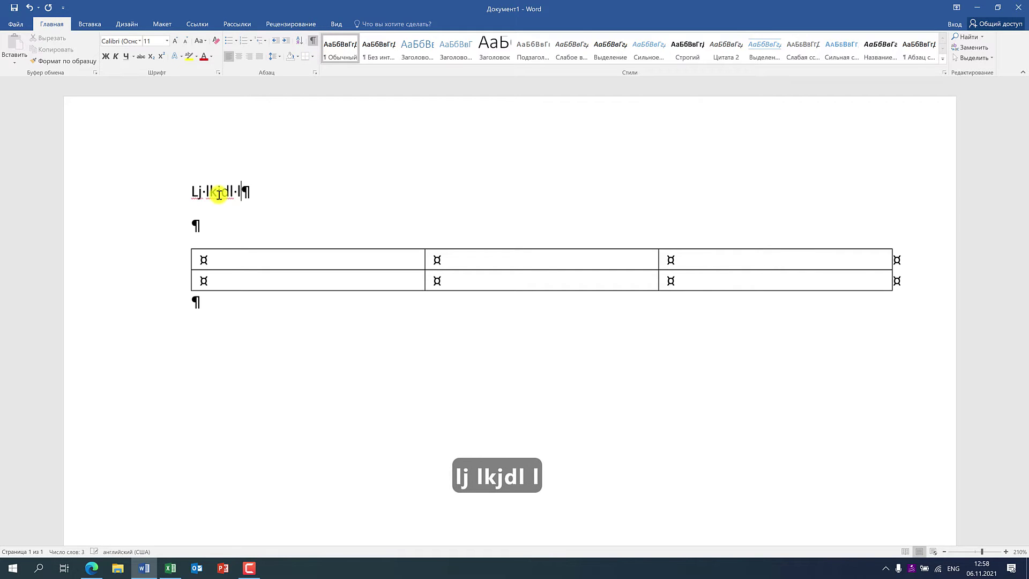
{"action": "type", "text": " lkj lkj l"}
- Add a tab-indented line ';lkj ;lkj ;l' with ';lkj ;lk' in a second tabbed column
{"action": "key", "text": "Down"}
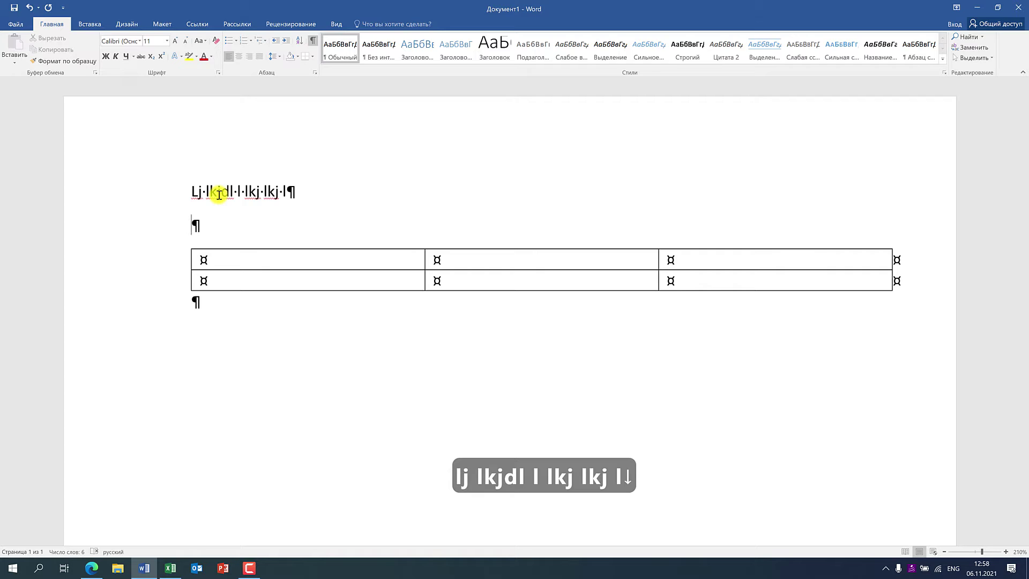
{"action": "key", "text": "Tab"}
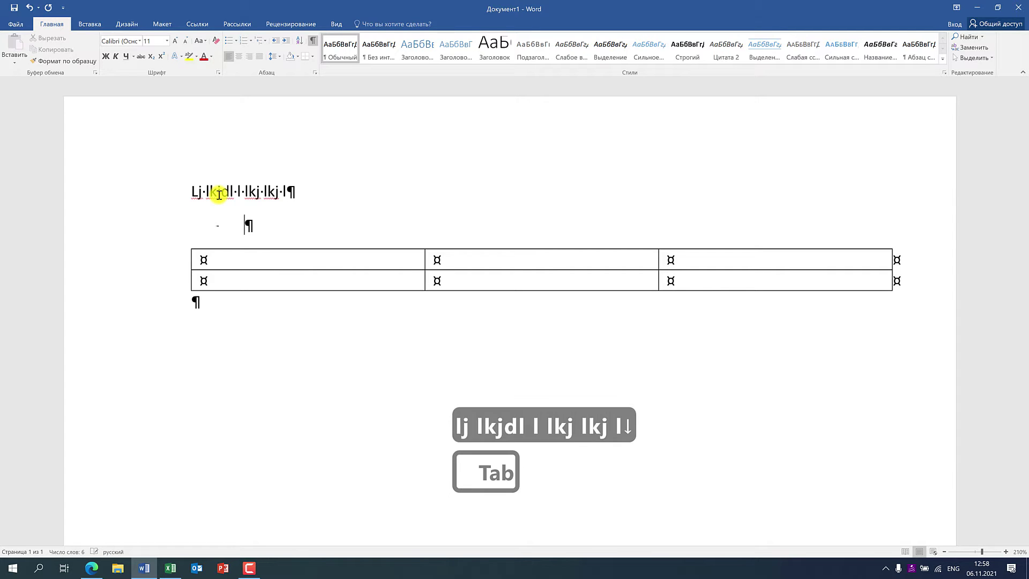
{"action": "type", "text": ";lkj ;lkj ;l"}
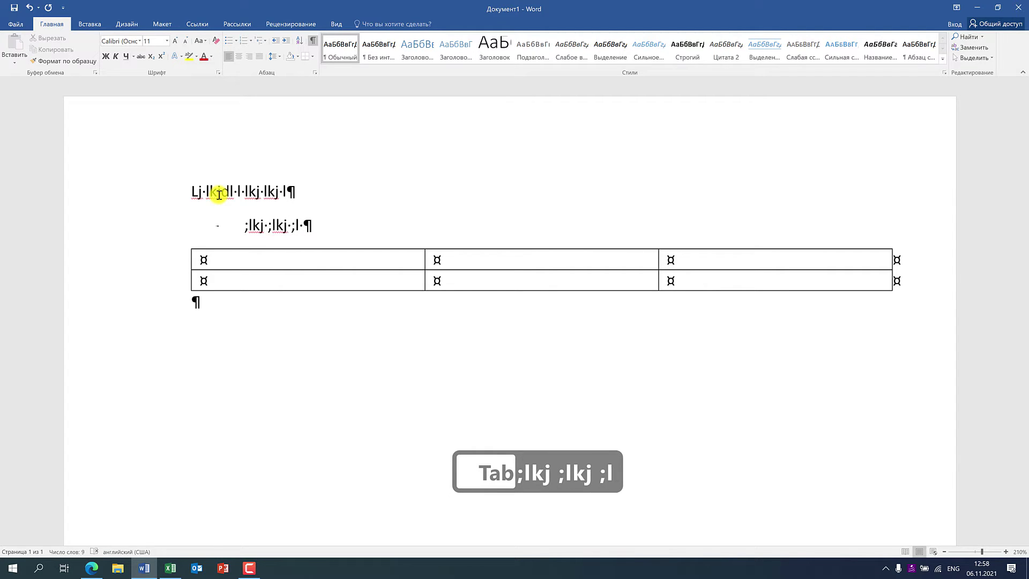
{"action": "key", "text": "Tab"}
{"action": "type", "text": ";lkj ;lk"}
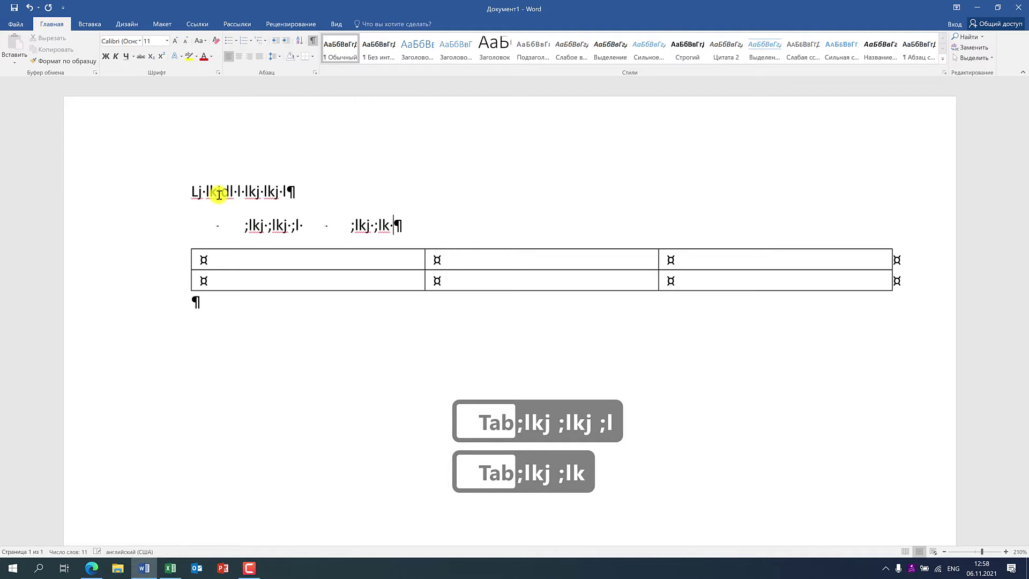
{"action": "key", "text": "Return"}
{"action": "key", "text": "Return"}
{"action": "key", "text": "Return"}
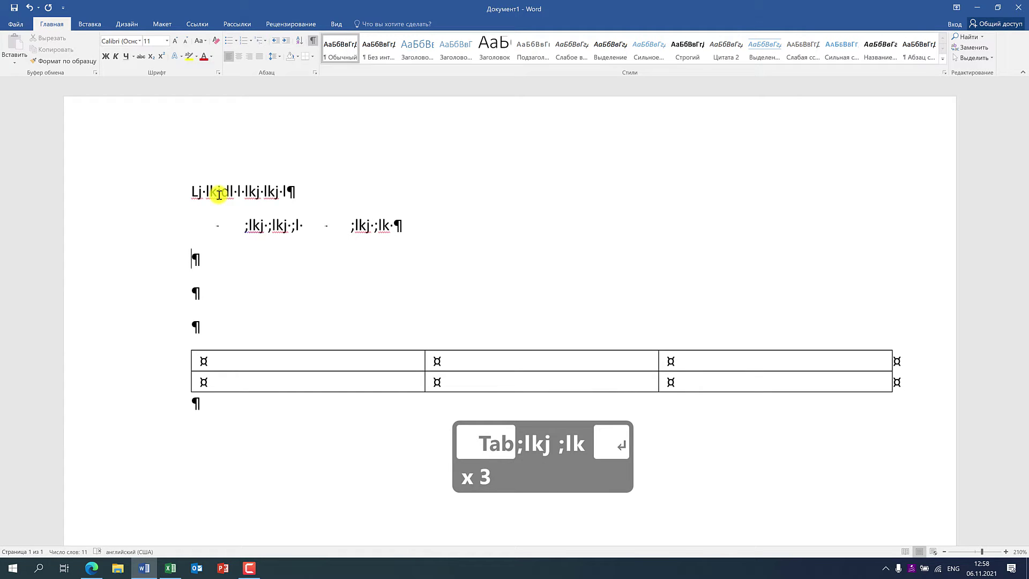
- Add two more two-column lines: 'kjljd lj' / 'ljk lkjl kj' and 'lkj lkjlj' / 'ljllfkjfjlkj'
{"action": "key", "text": "Tab"}
{"action": "type", "text": "kjljd lj"}
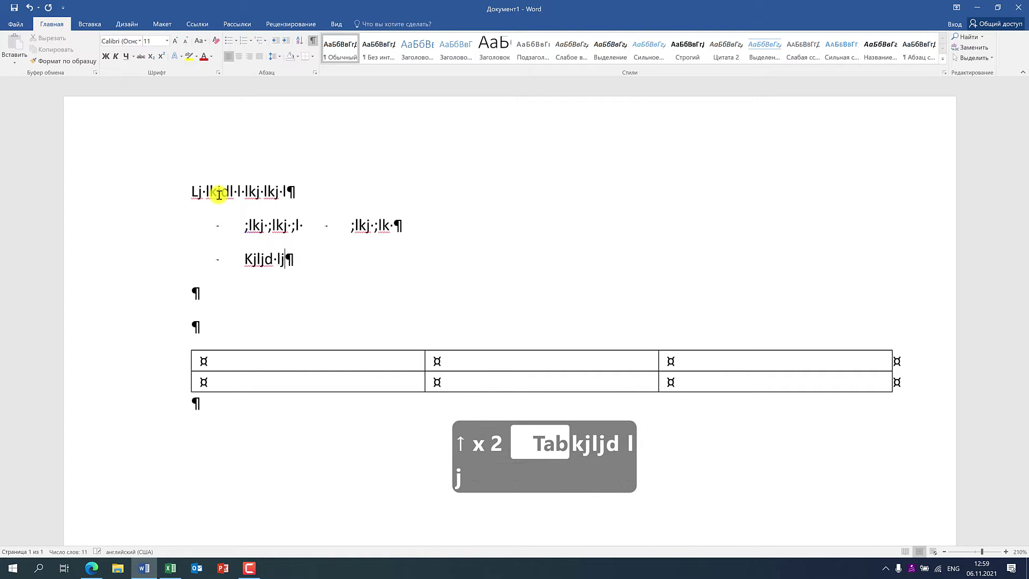
{"action": "key", "text": "Tab"}
{"action": "key", "text": "Tab"}
{"action": "type", "text": "ljk lkjl kj"}
{"action": "key", "text": "Return"}
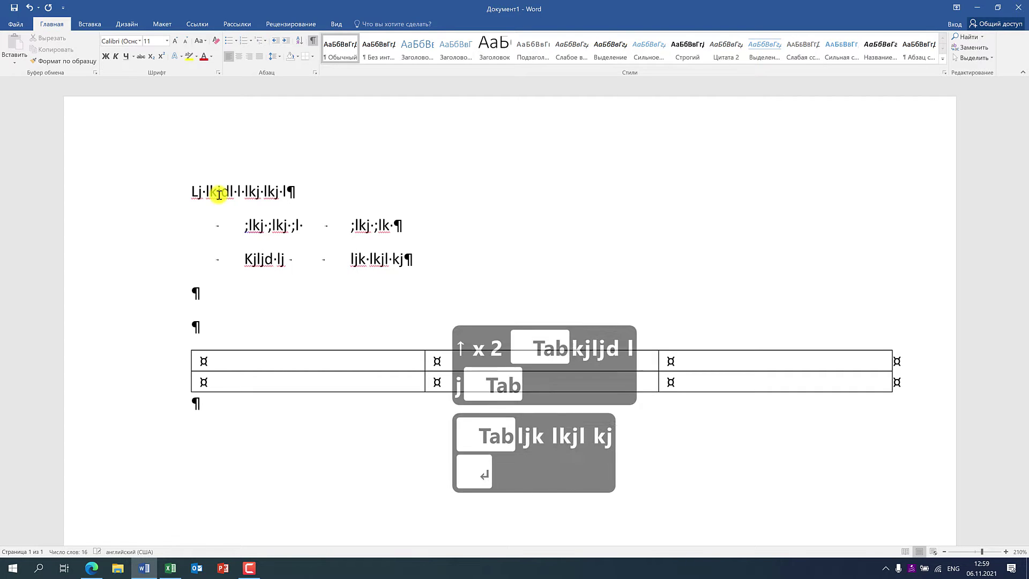
{"action": "key", "text": "Tab"}
{"action": "type", "text": "lkj lkj"}
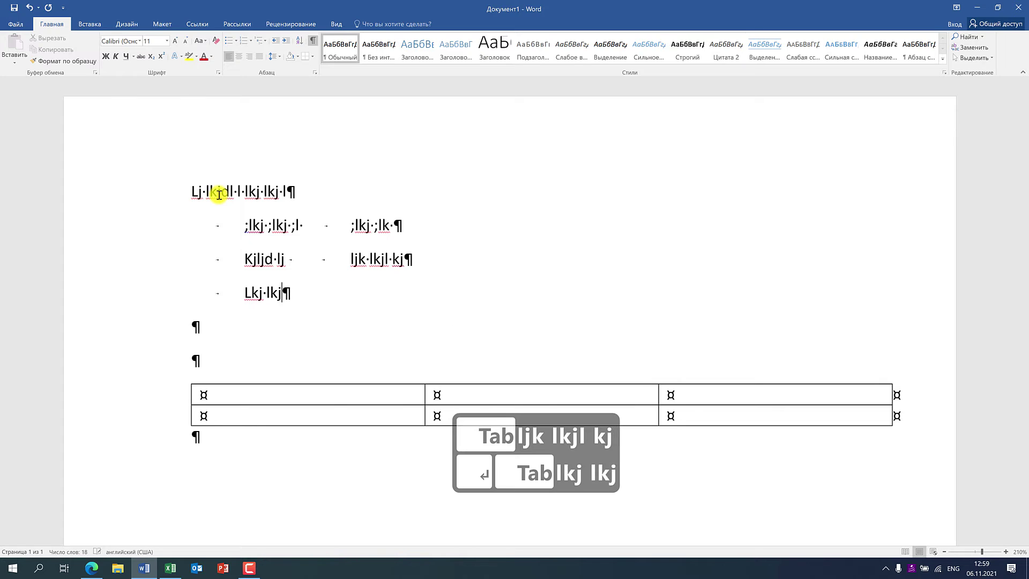
{"action": "type", "text": "lj"}
{"action": "key", "text": "Tab"}
{"action": "key", "text": "Tab"}
{"action": "type", "text": "ljl"}
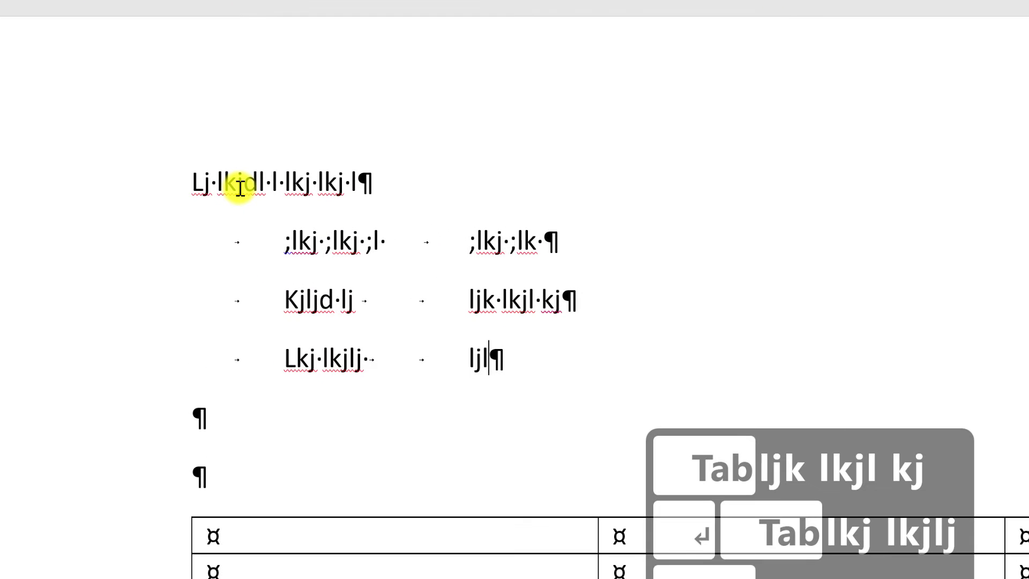
{"action": "type", "text": "lfkjfjlkj"}
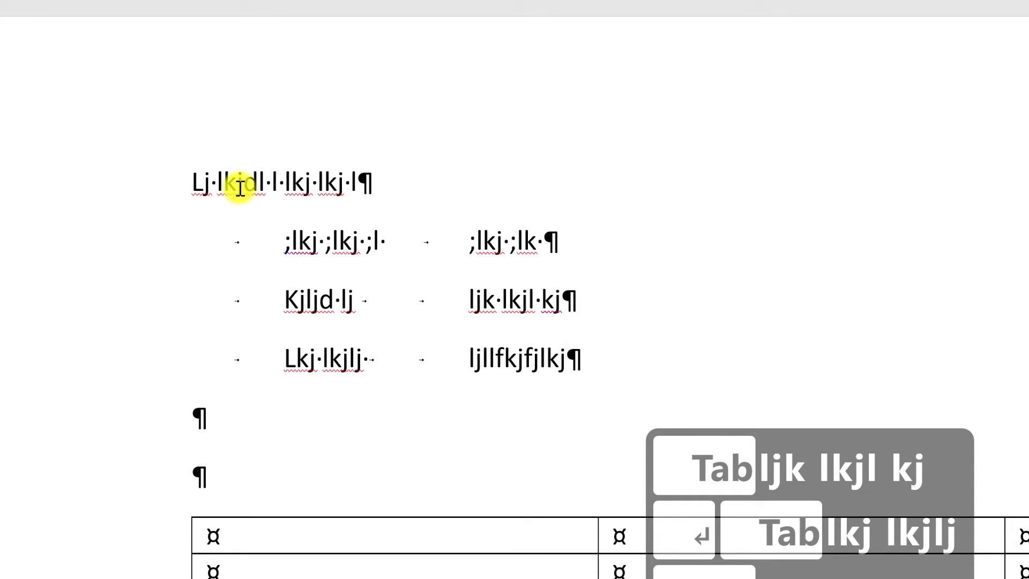
- Type Kjdjkdj, Kjhkjhkjh and Lkjlkj across the table's first row, then hide formatting marks
{"action": "left_click", "coordinate": [363, 385]}
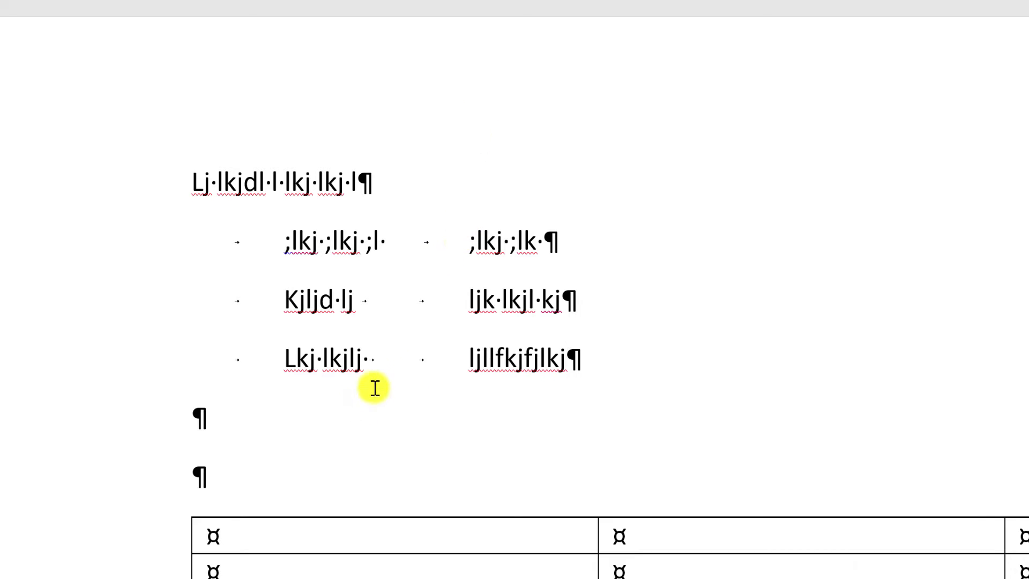
{"action": "scroll", "coordinate": [379, 393], "scroll_direction": "down", "scroll_amount": 3}
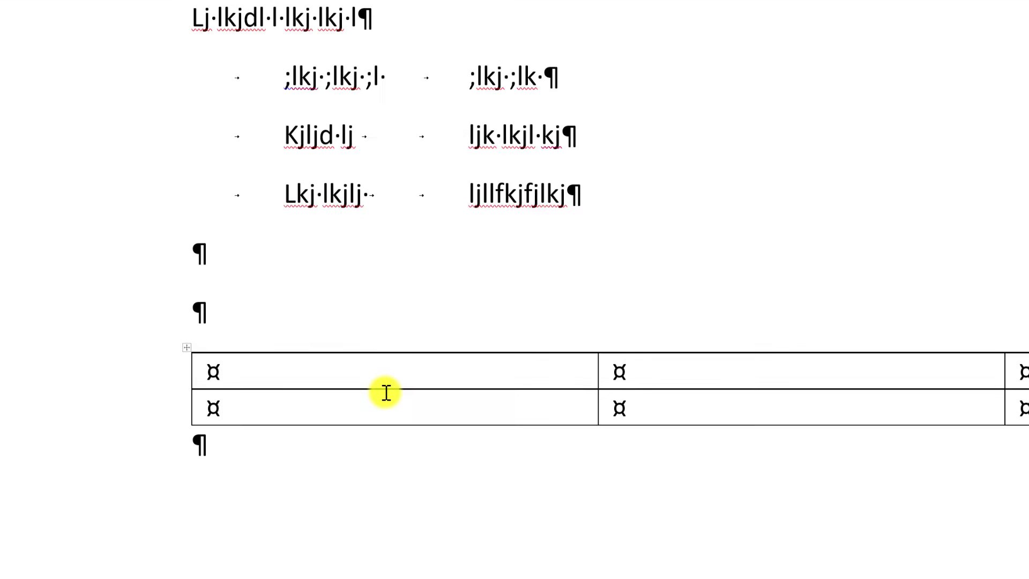
{"action": "left_click", "coordinate": [305, 373]}
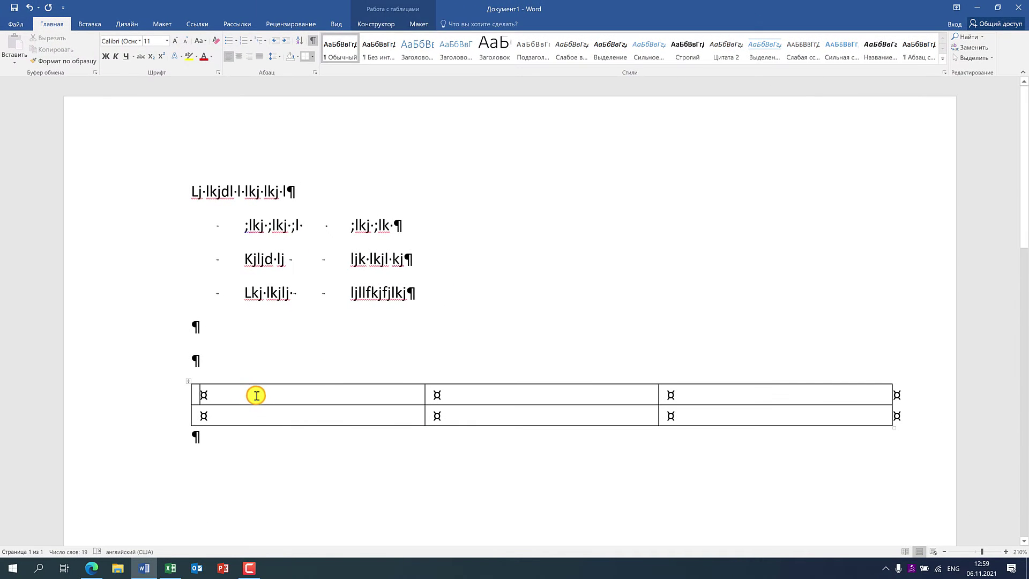
{"action": "type", "text": "kjdjkdj"}
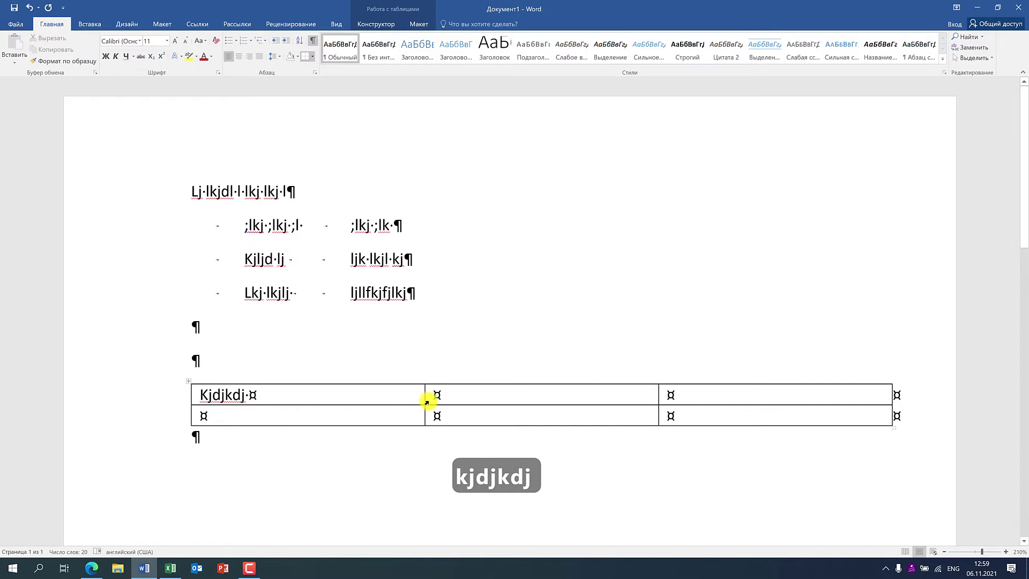
{"action": "left_click", "coordinate": [466, 392]}
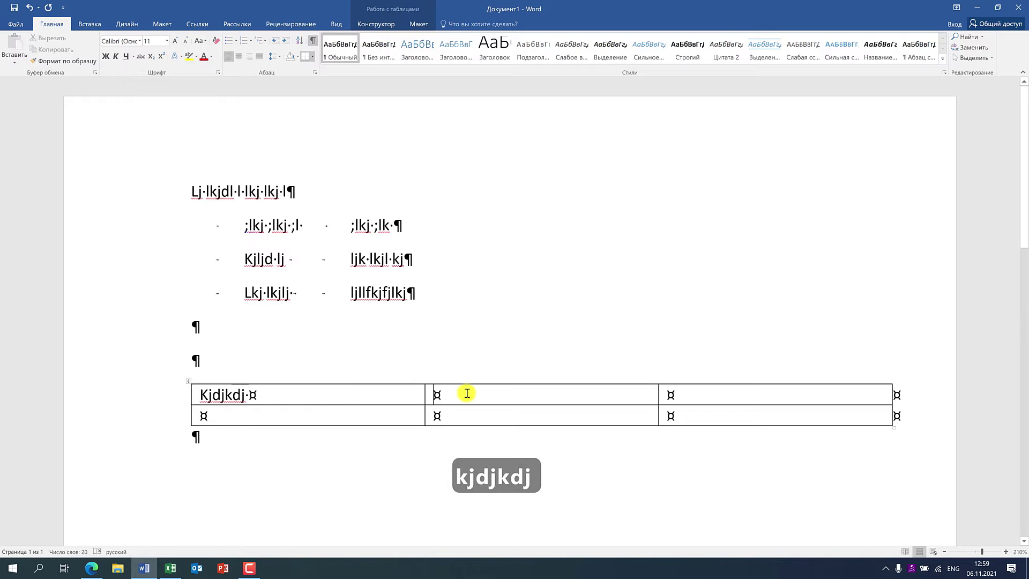
{"action": "left_click", "coordinate": [316, 396]}
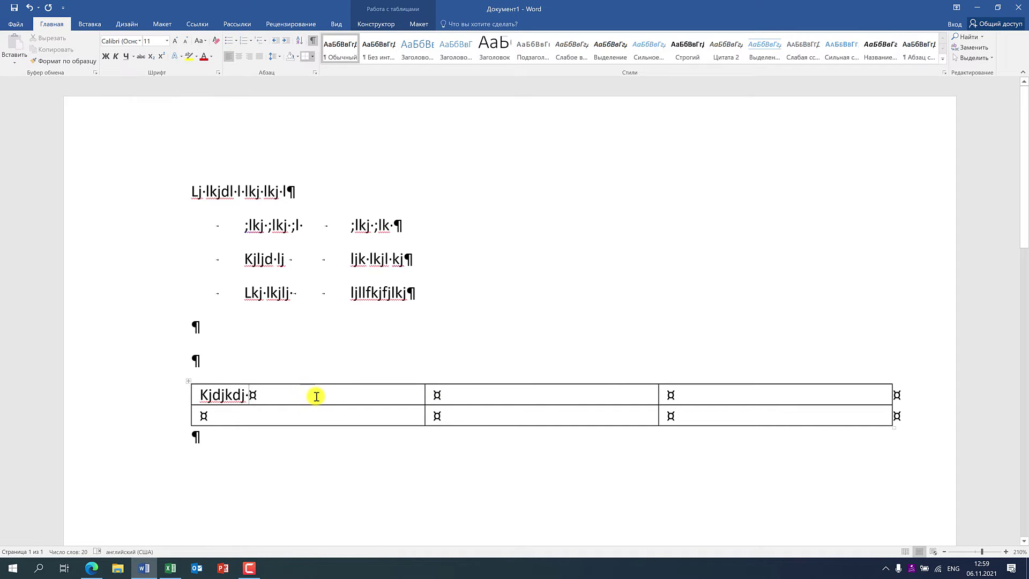
{"action": "key", "text": "Tab"}
{"action": "type", "text": "kjhkjhkjh"}
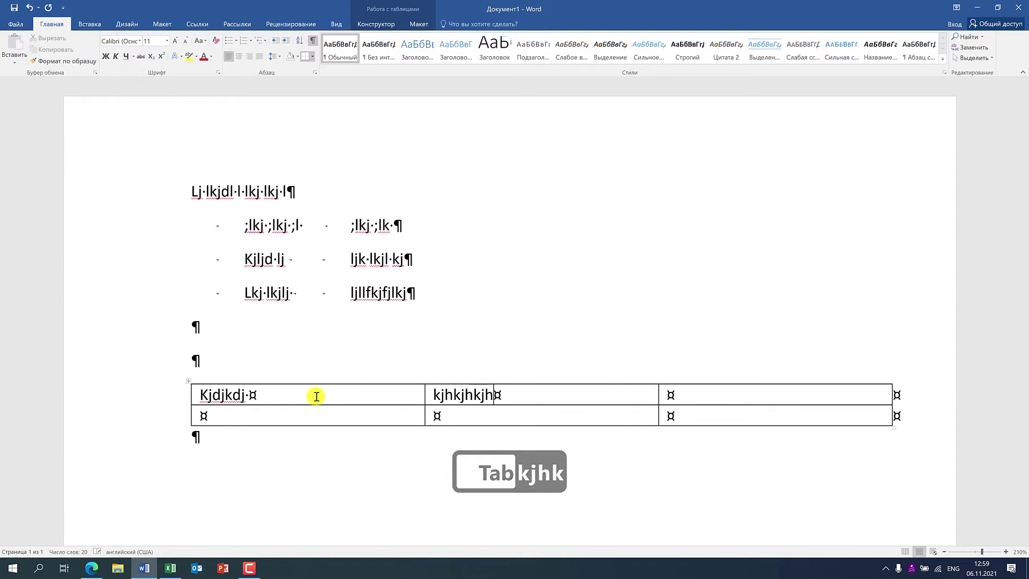
{"action": "key", "text": "Tab"}
{"action": "type", "text": "Lkjlkj"}
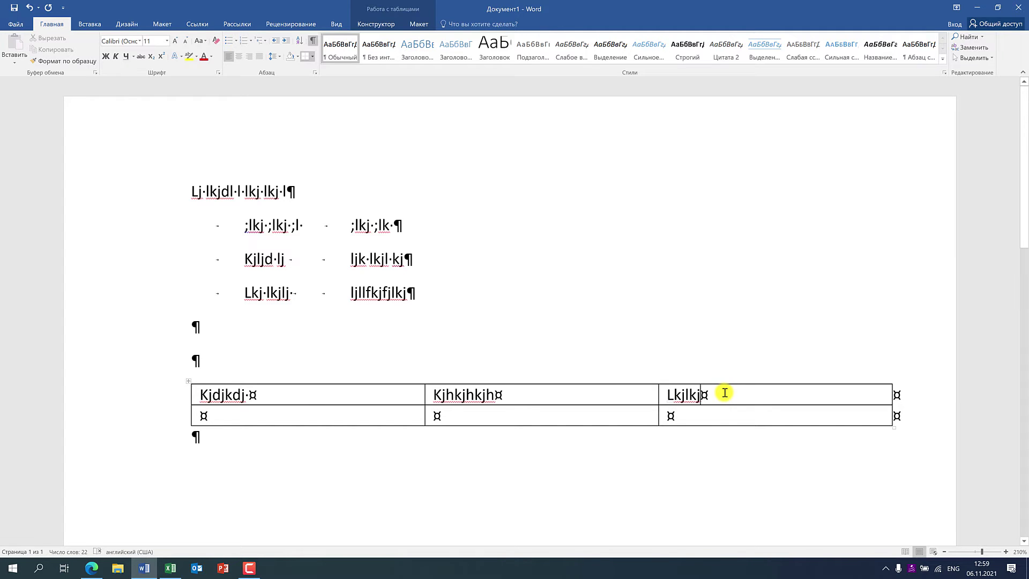
{"action": "key", "text": "Tab"}
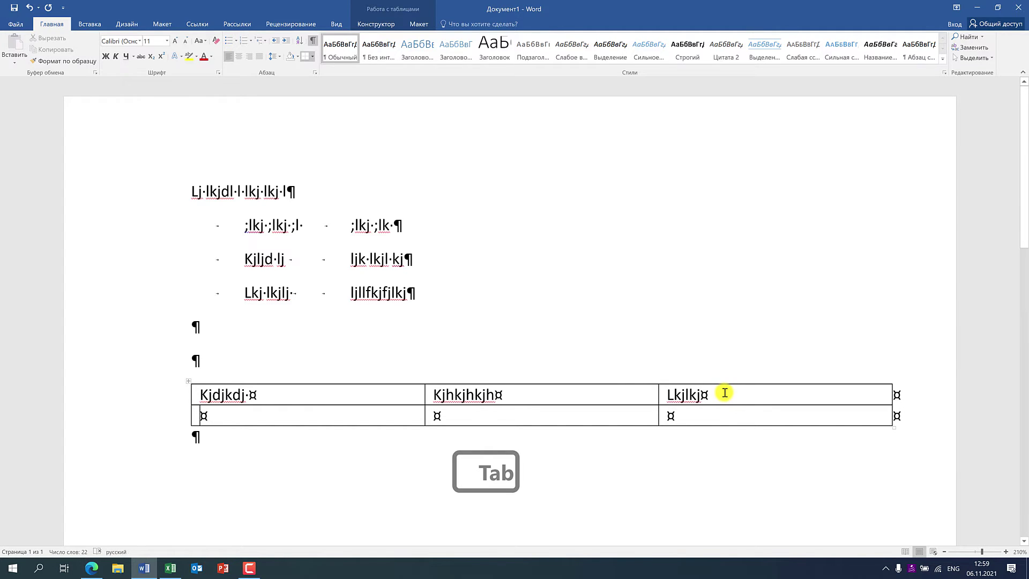
{"action": "left_click", "coordinate": [313, 42]}
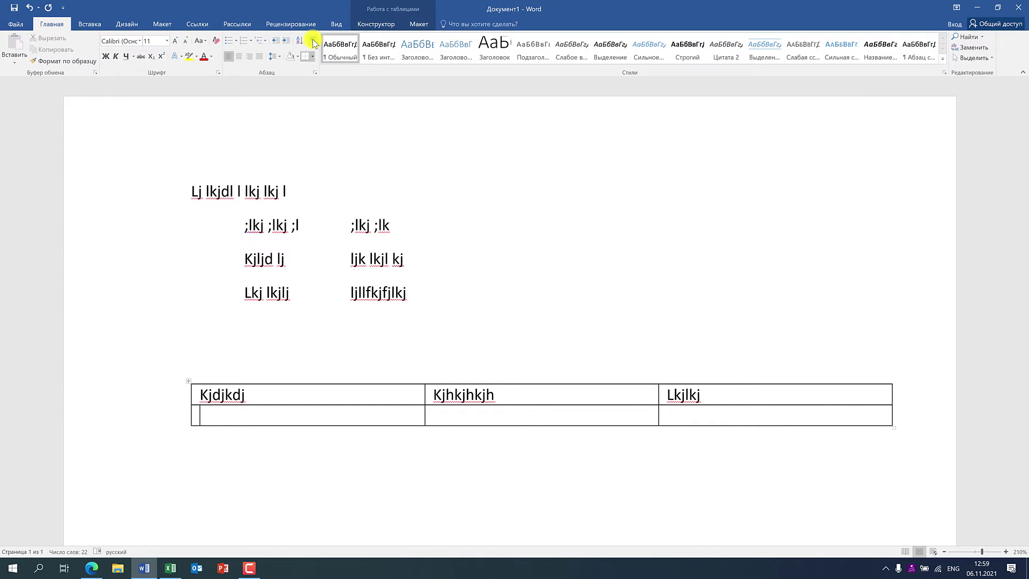
- Type kjhkjhk and kjhkjh into row two of the table, undoing the last edit
{"action": "type", "text": "kjhkjhk"}
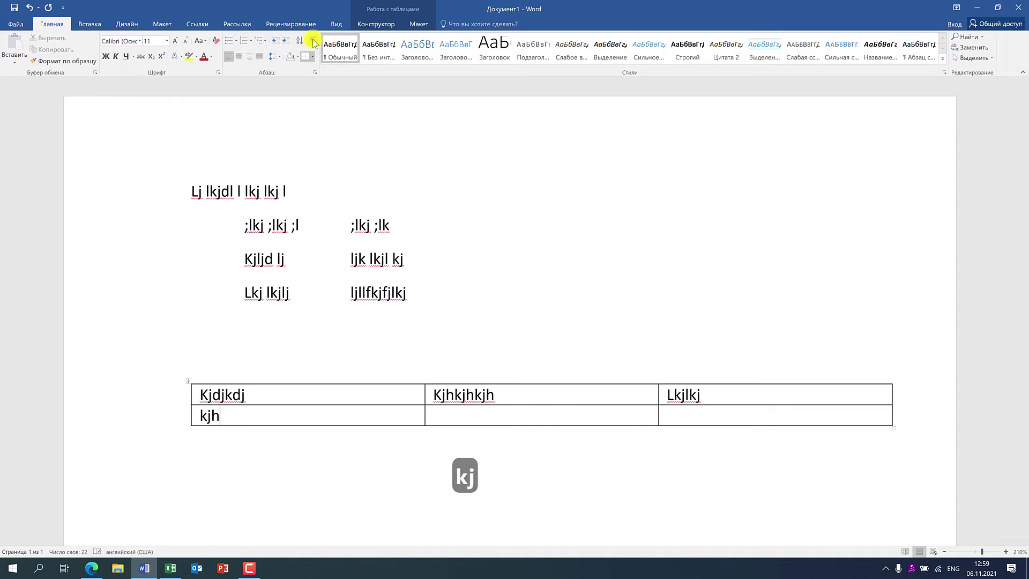
{"action": "key", "text": "Tab"}
{"action": "key", "text": "Tab"}
{"action": "type", "text": "kjhkjh"}
{"action": "key", "text": "ctrl+z"}
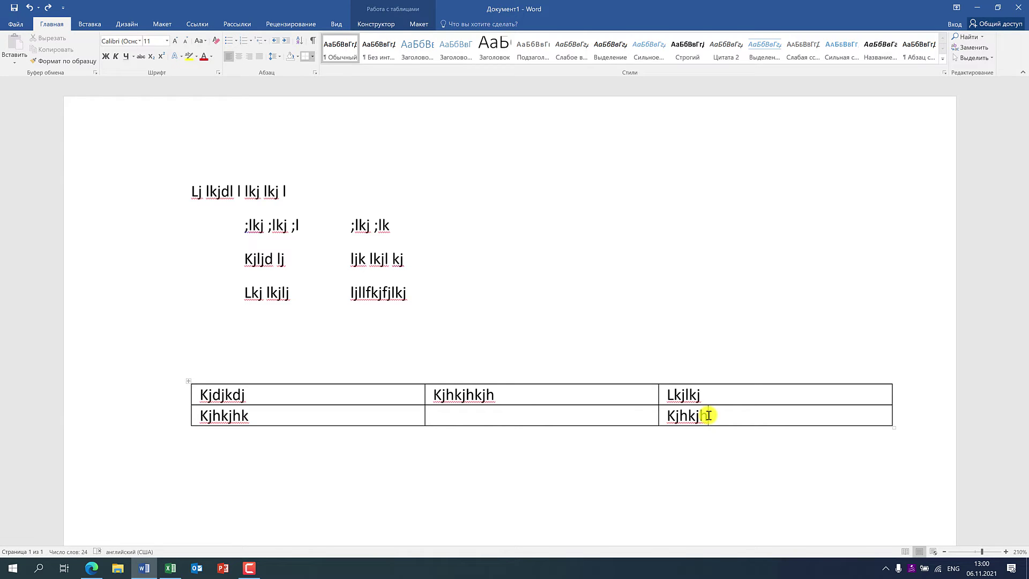
- Fill row three with lkjlkj, lkjl and lkjlk, Tab out extra empty rows, then minimize Word
{"action": "key", "text": "Tab"}
{"action": "type", "text": "lkjlkj"}
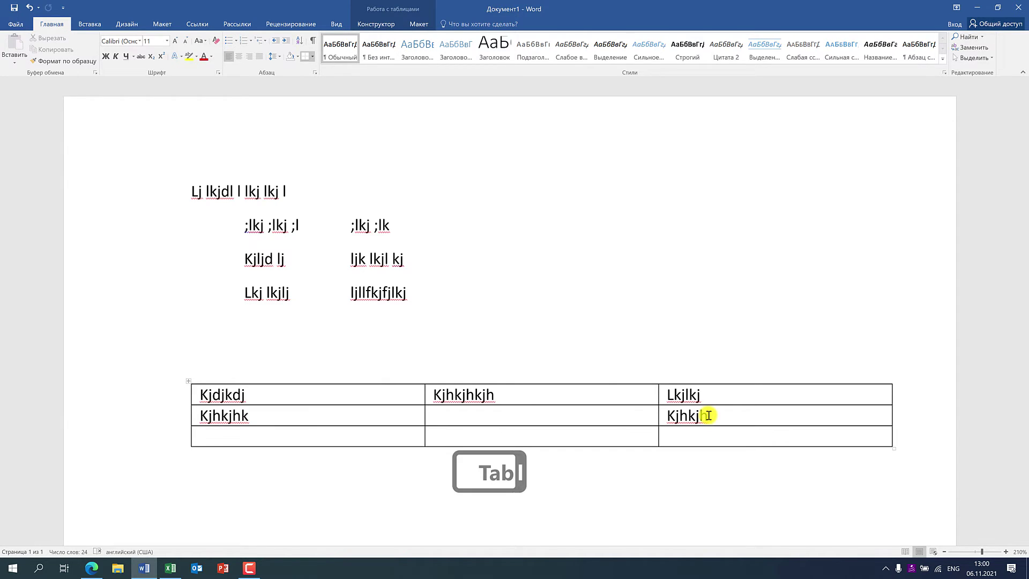
{"action": "key", "text": "Tab"}
{"action": "type", "text": "lkjl"}
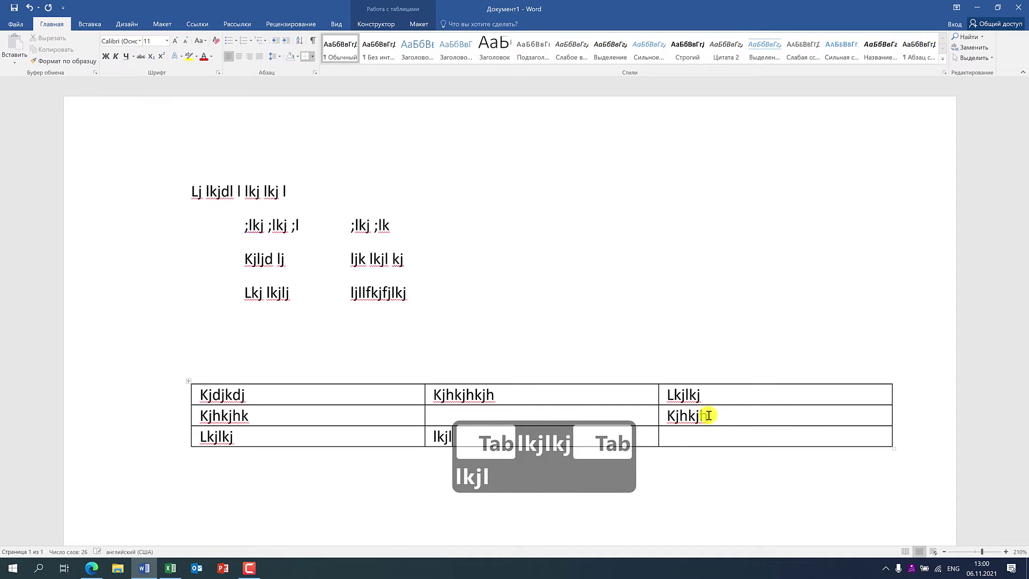
{"action": "key", "text": "Tab"}
{"action": "type", "text": "lkjlk"}
{"action": "key", "text": "Tab"}
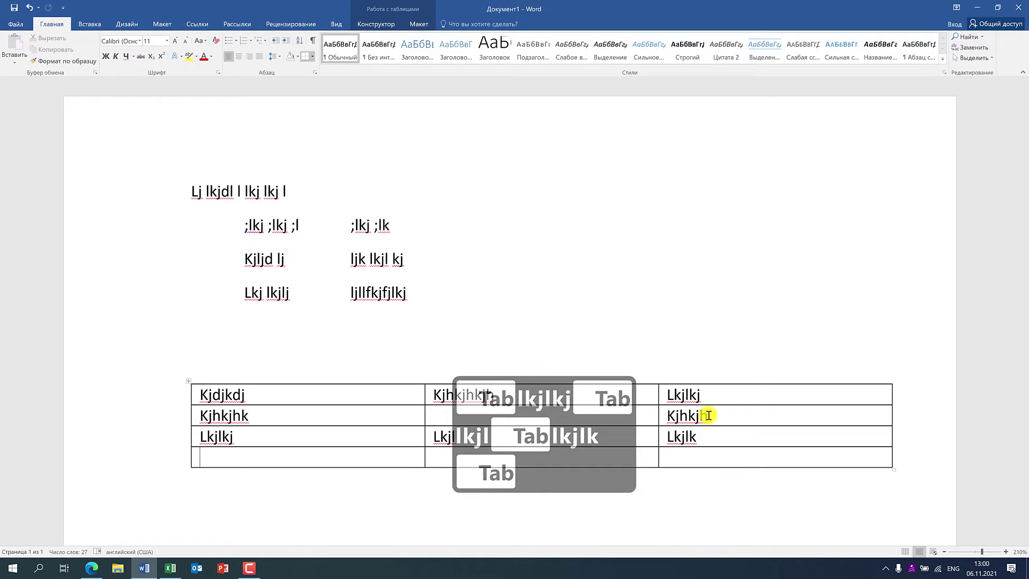
{"action": "key", "text": "Tab"}
{"action": "key", "text": "Tab"}
{"action": "key", "text": "Tab"}
{"action": "key", "text": "Tab"}
{"action": "key", "text": "Tab"}
{"action": "key", "text": "Tab"}
{"action": "key", "text": "Tab"}
{"action": "key", "text": "Tab"}
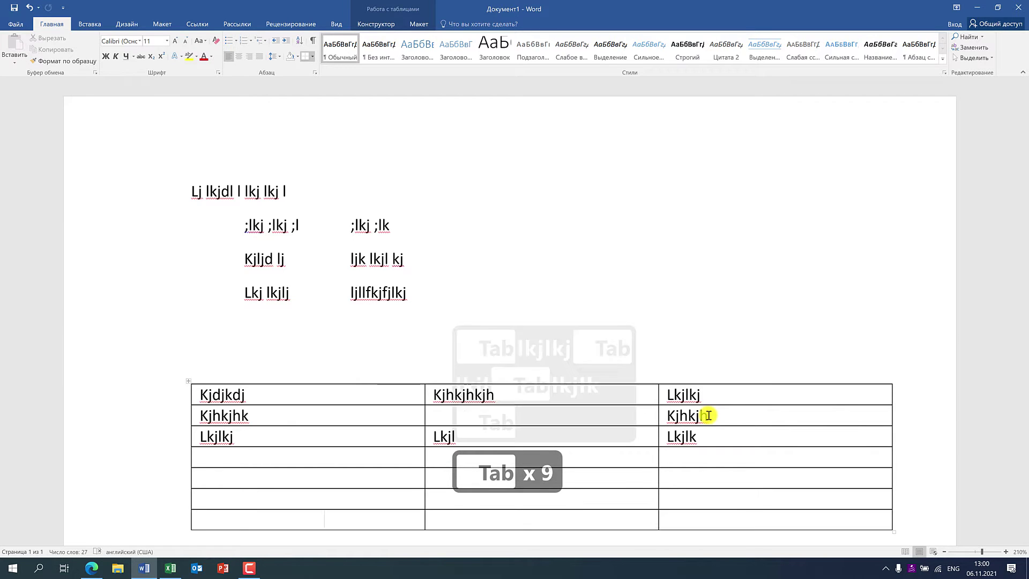
{"action": "key", "text": "Tab"}
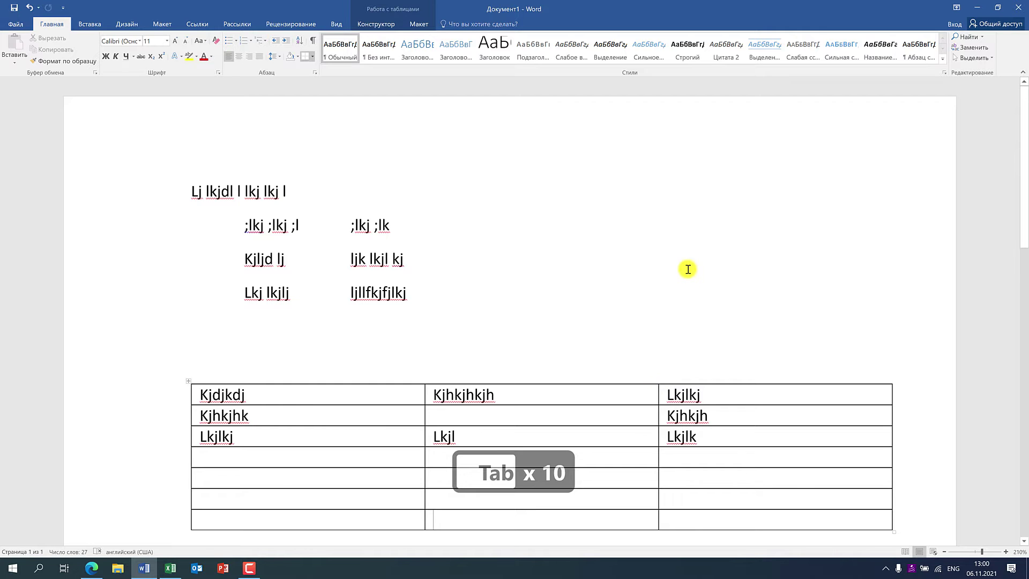
{"action": "left_click", "coordinate": [980, 7]}
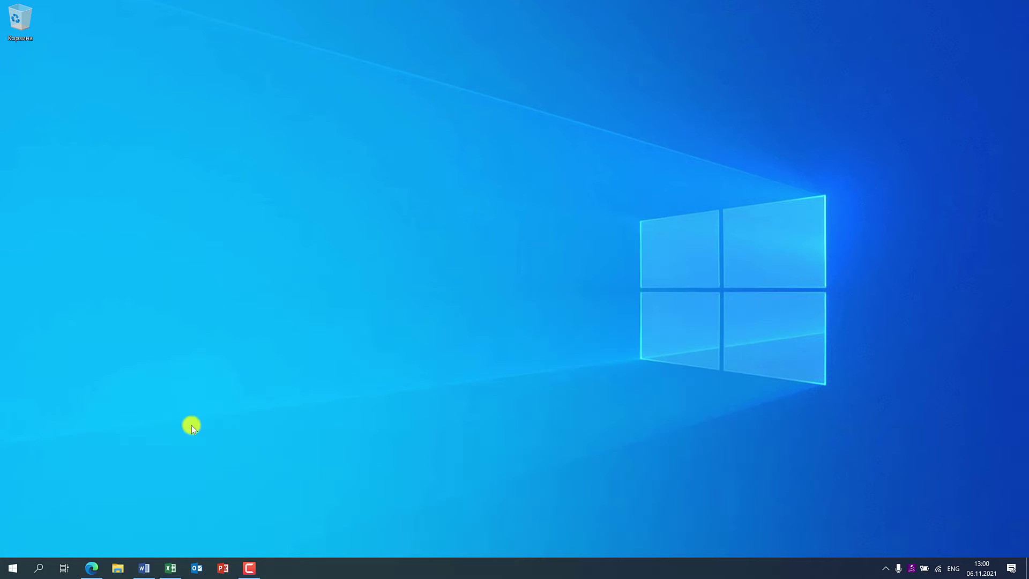
- In the Excel workbook, enter kjl8768 in B2, 87687 in C2 and 876 in D2
{"action": "left_click", "coordinate": [169, 569]}
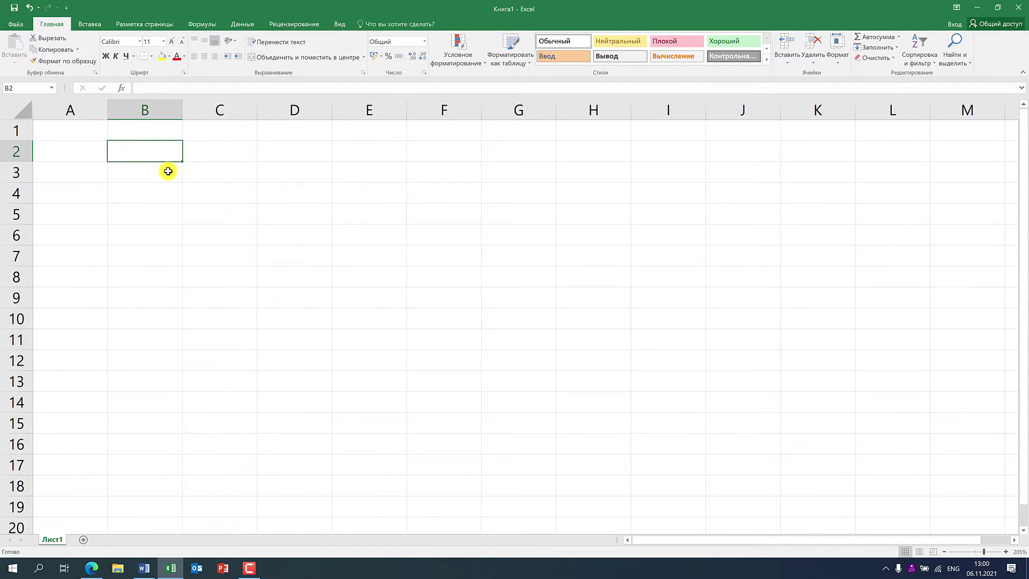
{"action": "key", "text": "Tab"}
{"action": "key", "text": "Tab"}
{"action": "key", "text": "Tab"}
{"action": "key", "text": "Tab"}
{"action": "key", "text": "Tab"}
{"action": "key", "text": "Tab"}
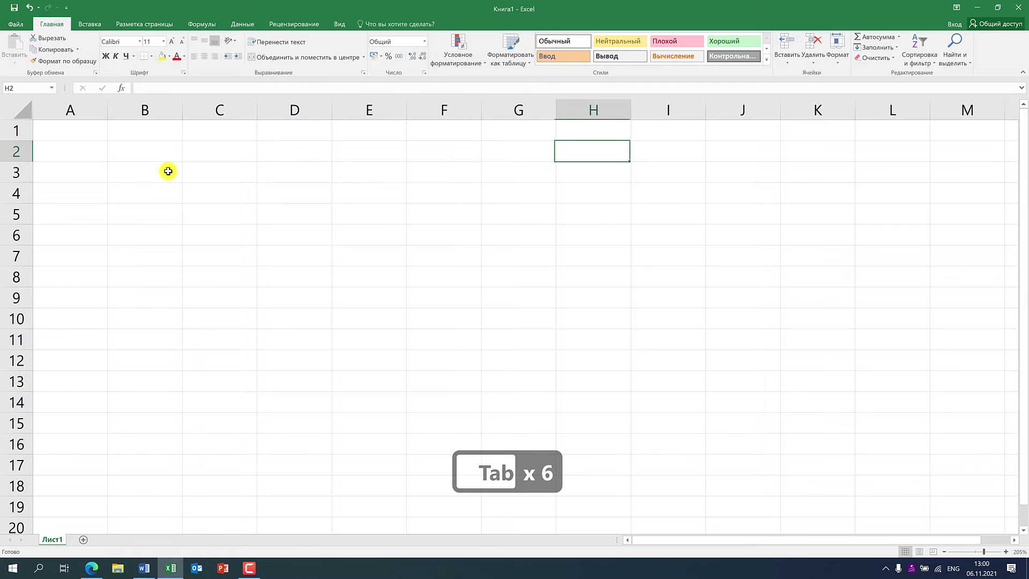
{"action": "key", "text": "Tab"}
{"action": "key", "text": "Tab"}
{"action": "key", "text": "Tab"}
{"action": "left_click", "coordinate": [136, 156]}
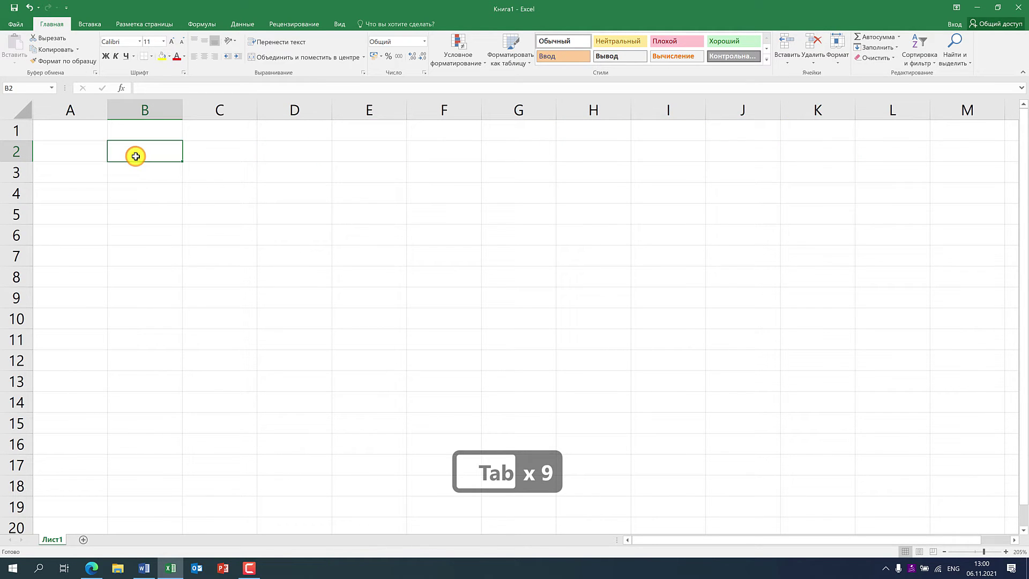
{"action": "type", "text": "kjl8768"}
{"action": "key", "text": "Tab"}
{"action": "type", "text": "87687"}
{"action": "key", "text": "Tab"}
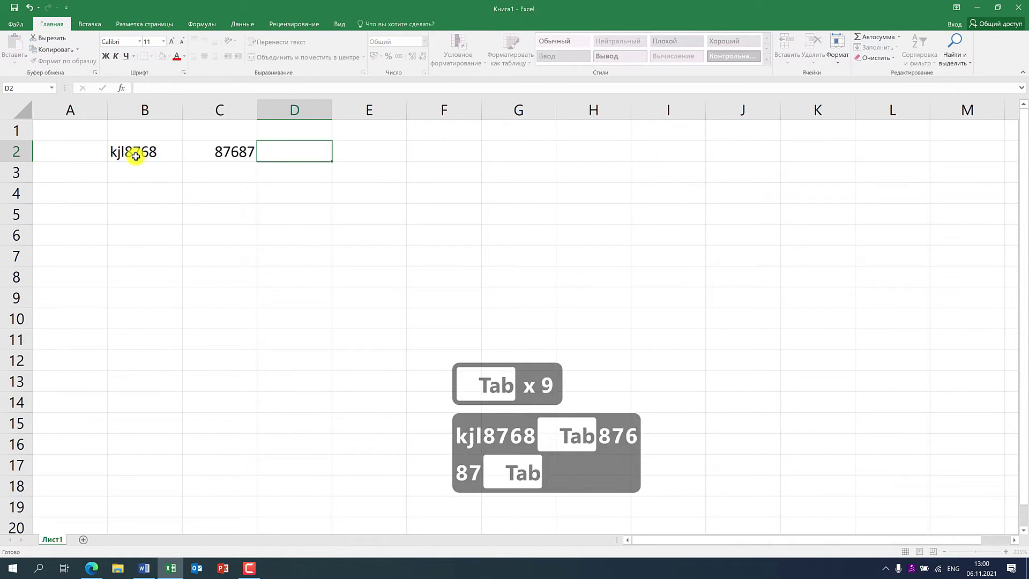
{"action": "type", "text": "876"}
- Fill the next six cells of row 2 with 8768 each
{"action": "key", "text": "Tab"}
{"action": "type", "text": "8768"}
{"action": "key", "text": "Tab"}
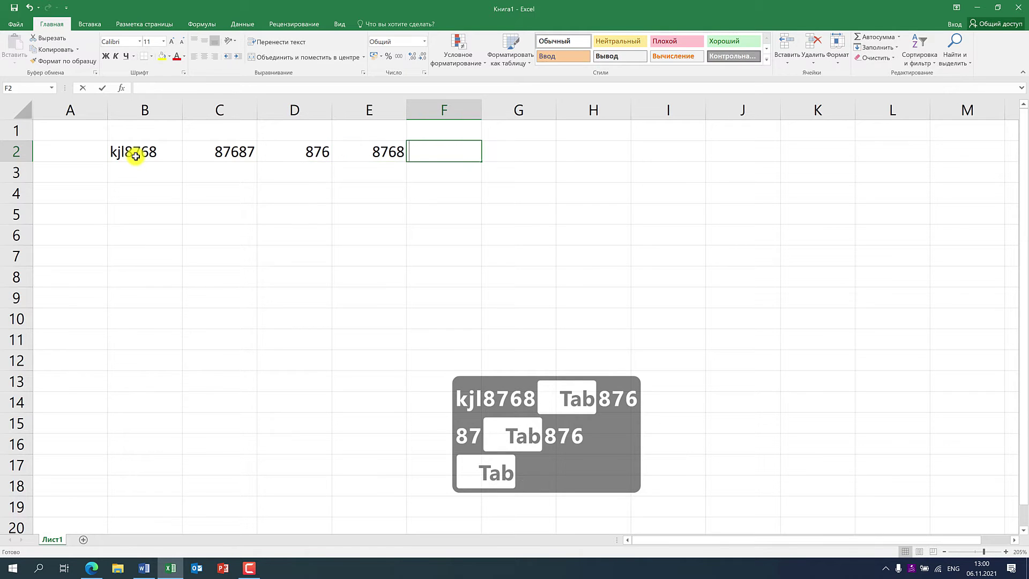
{"action": "type", "text": "8768"}
{"action": "key", "text": "Tab"}
{"action": "type", "text": "8768"}
{"action": "key", "text": "Tab"}
{"action": "type", "text": "8768"}
{"action": "key", "text": "Tab"}
{"action": "type", "text": "8768"}
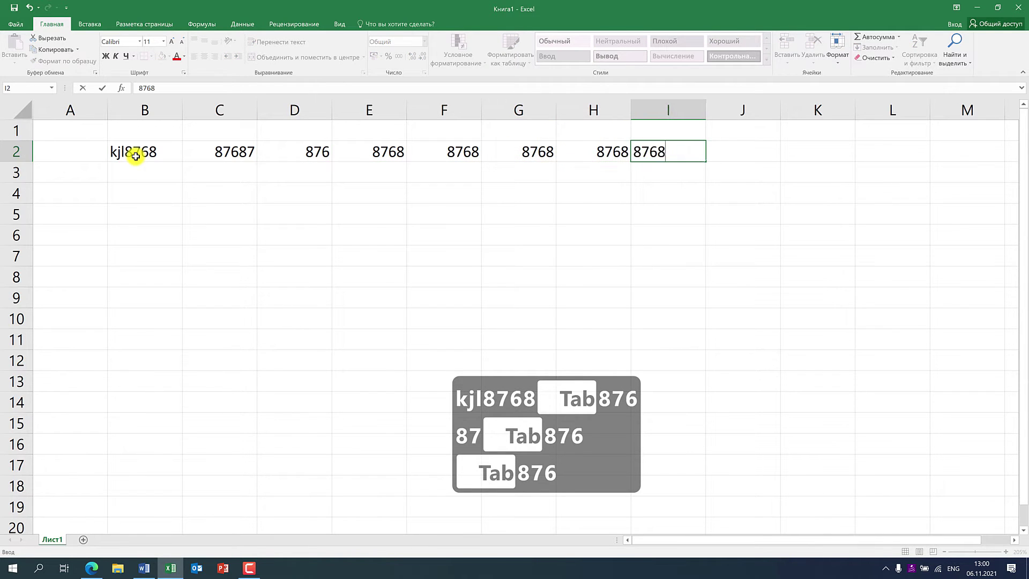
{"action": "key", "text": "Tab"}
{"action": "type", "text": "8768"}
{"action": "key", "text": "Tab"}
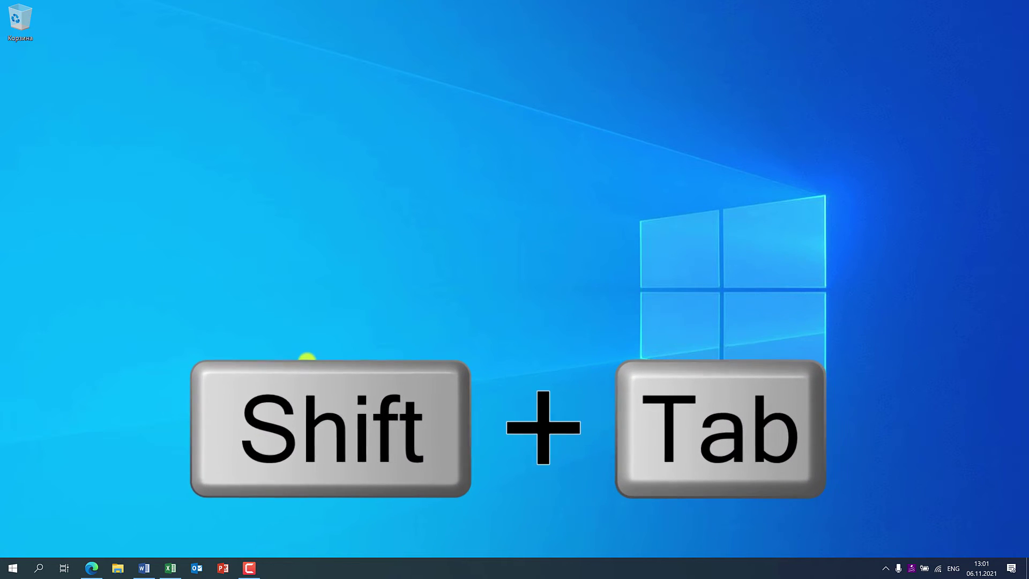
- On the Zoho signup tab, shift focus between Email, Password and Phone number with Shift+Tab and Tab
{"action": "left_click", "coordinate": [90, 566]}
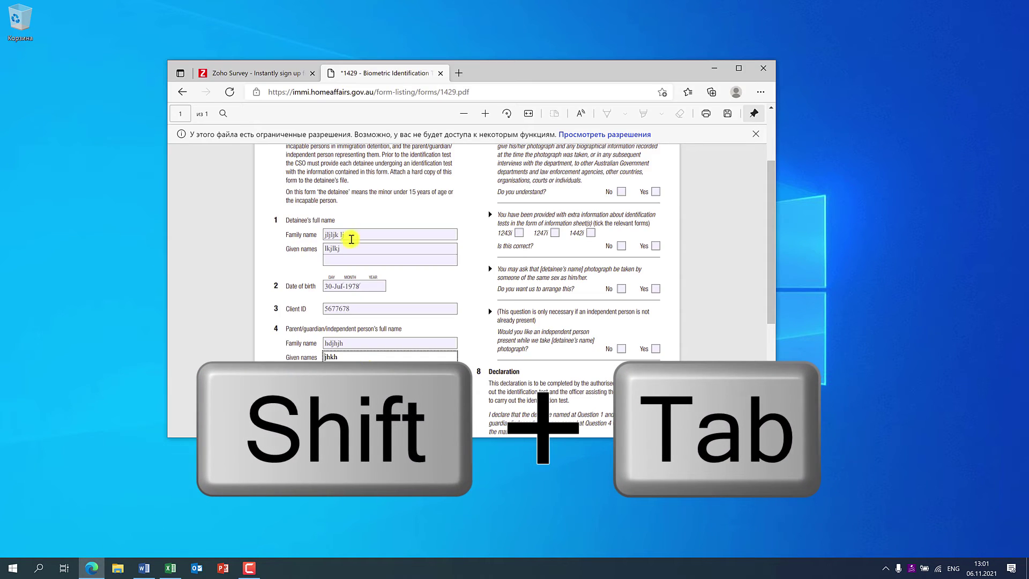
{"action": "left_click", "coordinate": [272, 79]}
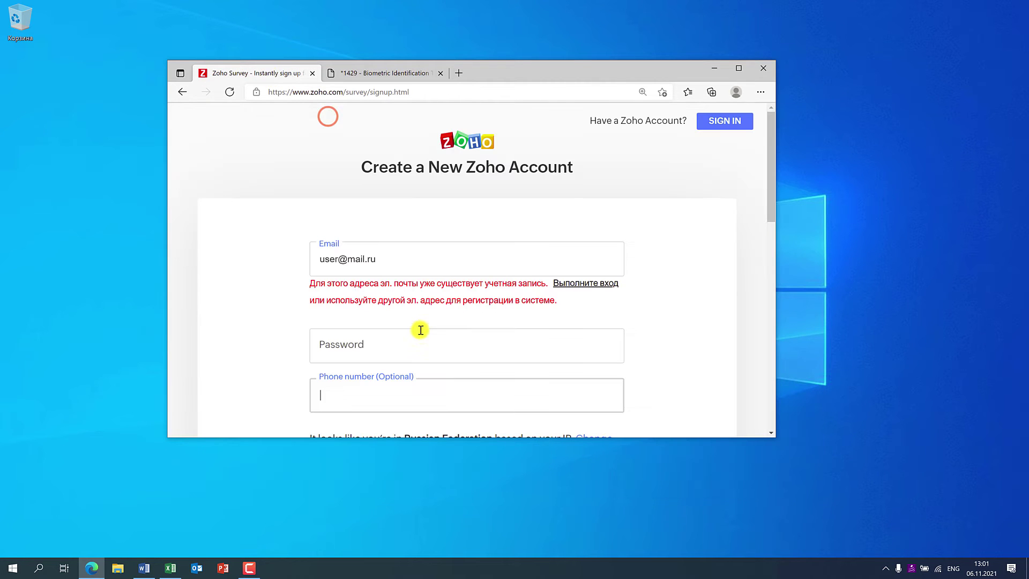
{"action": "scroll", "coordinate": [419, 366], "scroll_direction": "down", "scroll_amount": 3}
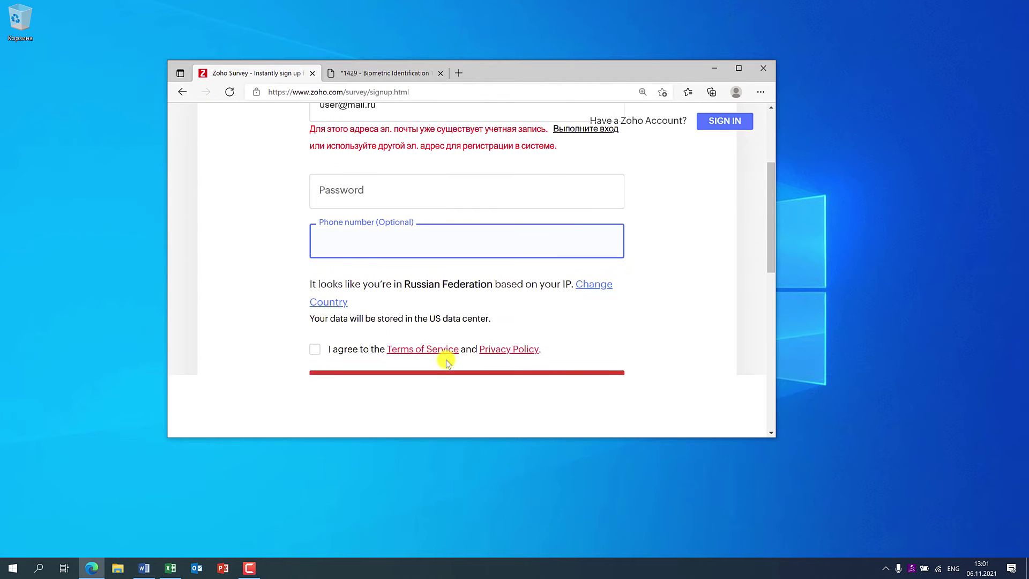
{"action": "scroll", "coordinate": [696, 328], "scroll_direction": "up", "scroll_amount": 2}
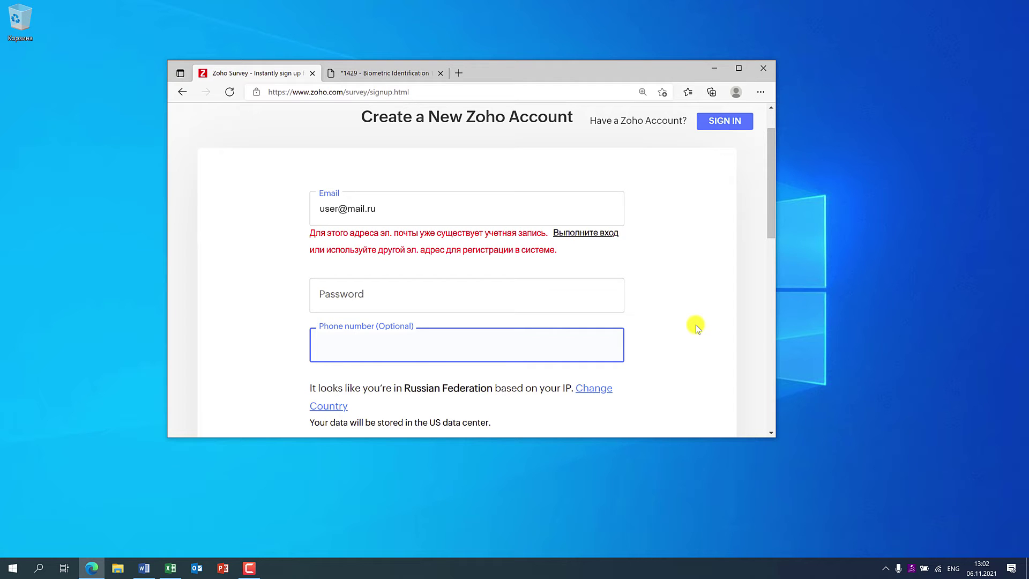
{"action": "key", "text": "shift+Tab"}
{"action": "key", "text": "shift+Tab"}
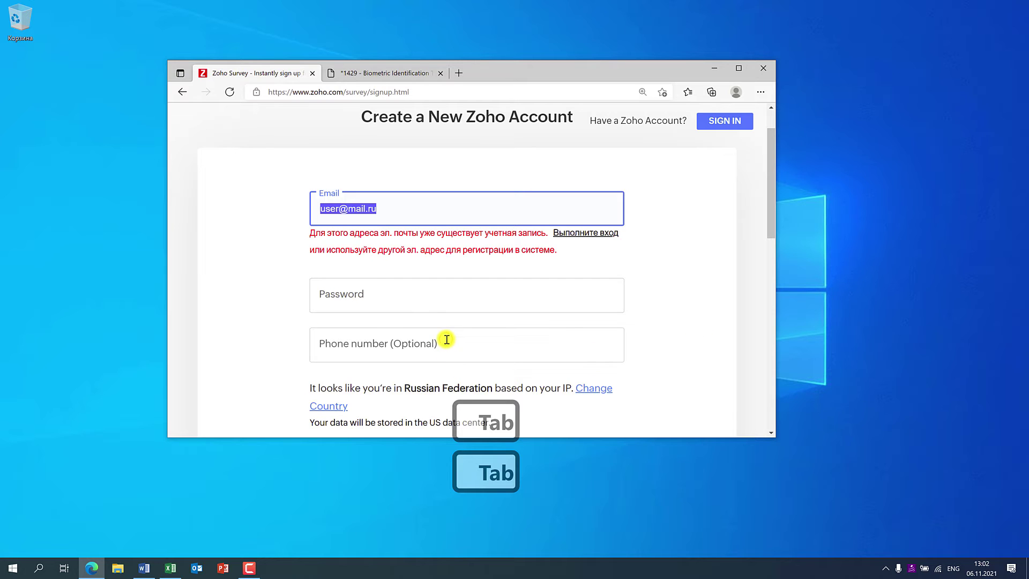
{"action": "key", "text": "Tab"}
{"action": "key", "text": "Tab"}
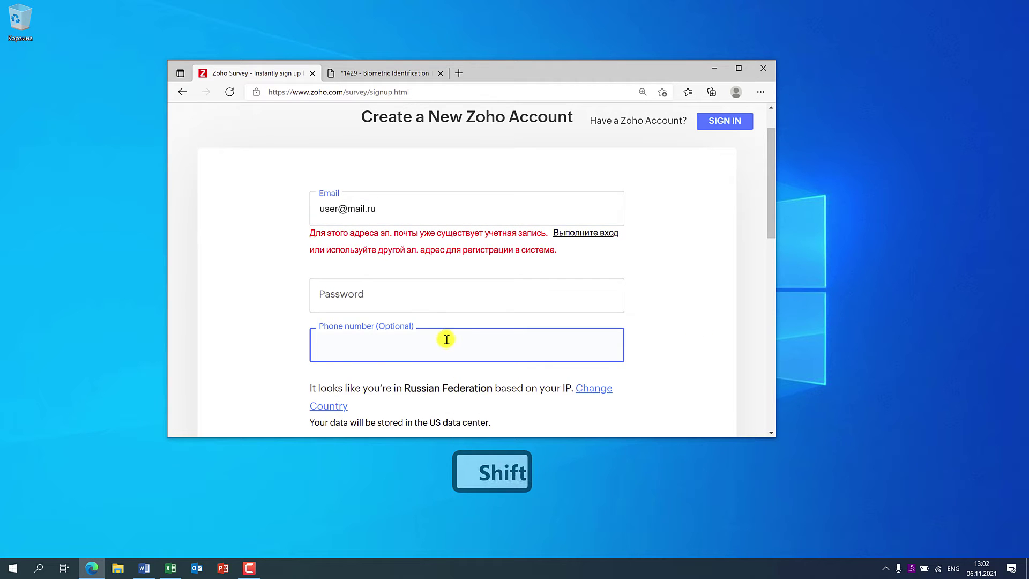
{"action": "key", "text": "shift+Tab"}
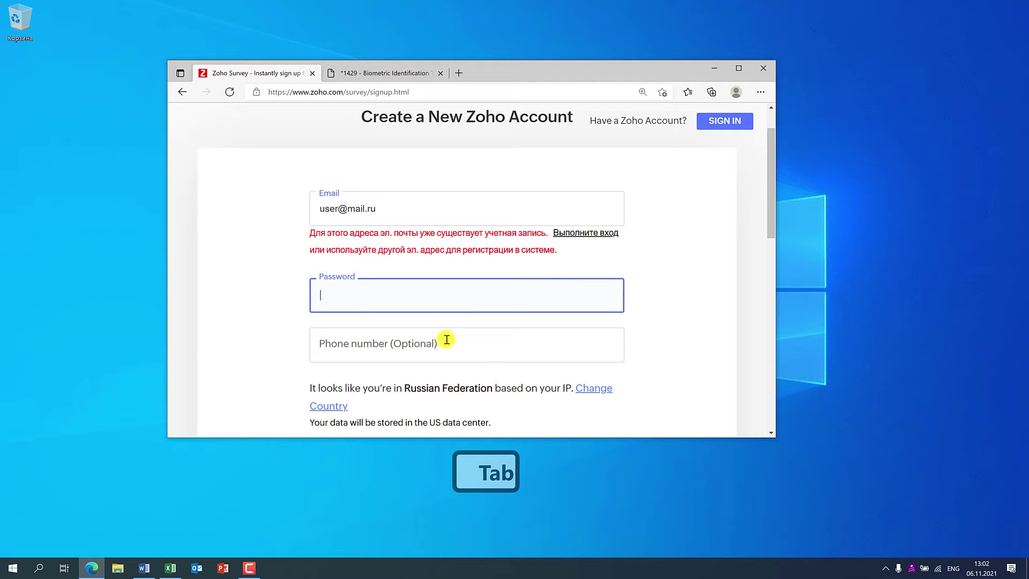
{"action": "key", "text": "shift+Tab"}
{"action": "key", "text": "shift+Tab"}
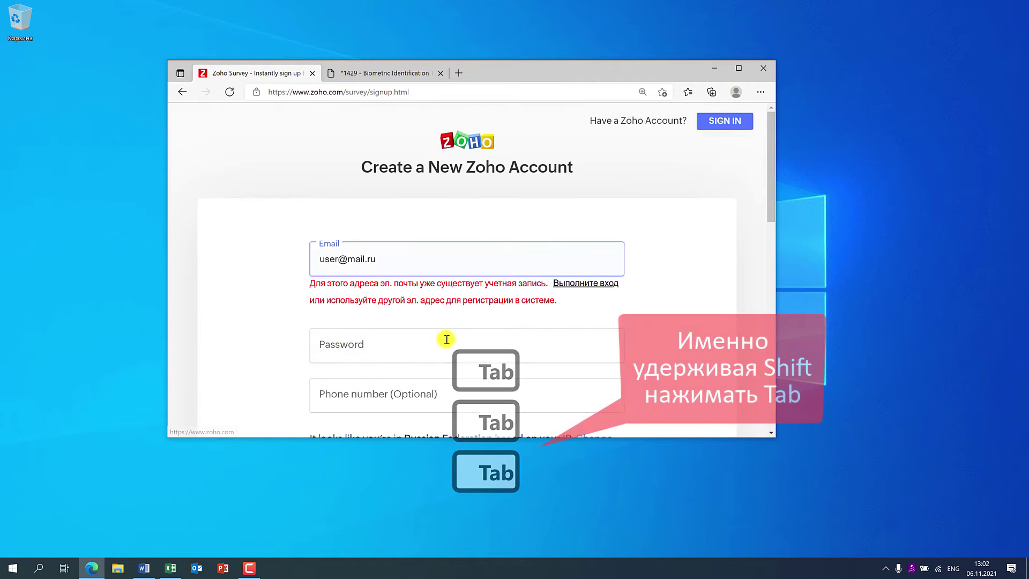
{"action": "left_click", "coordinate": [380, 70]}
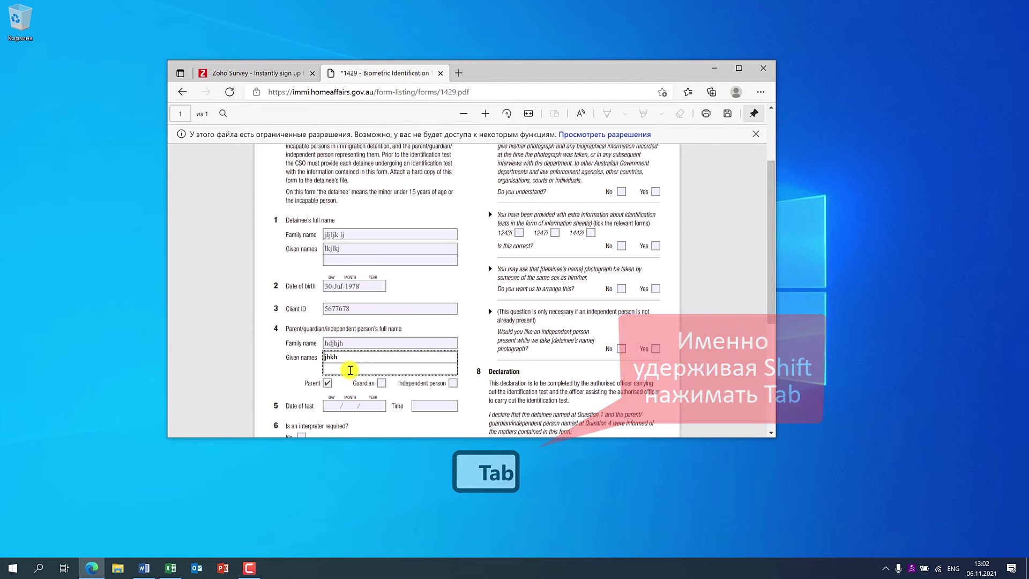
- Shift+Tab from the parent's Given names back through Family name and Client ID to the detainee's Given names
{"action": "key", "text": "shift"}
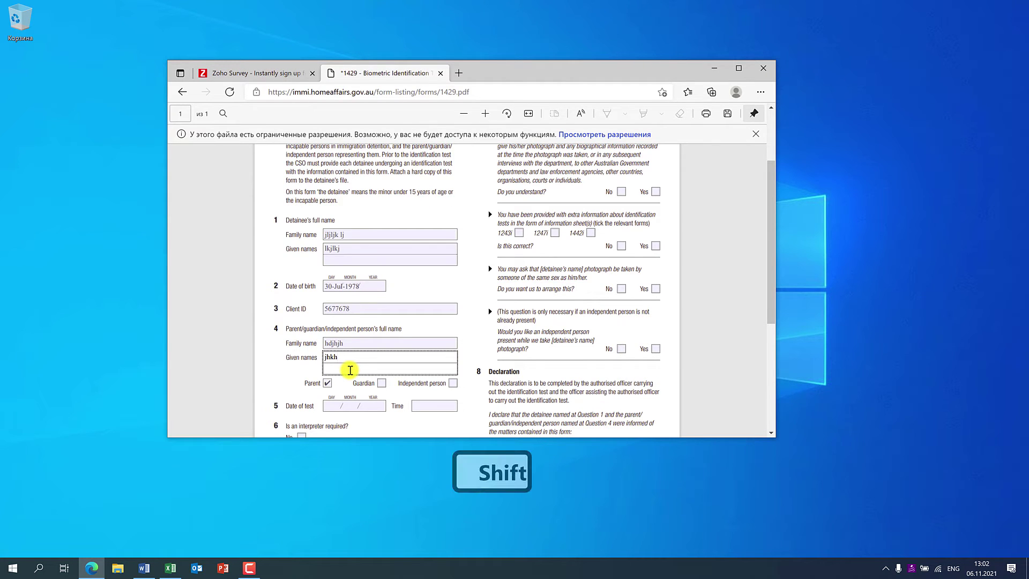
{"action": "key", "text": "shift+Tab"}
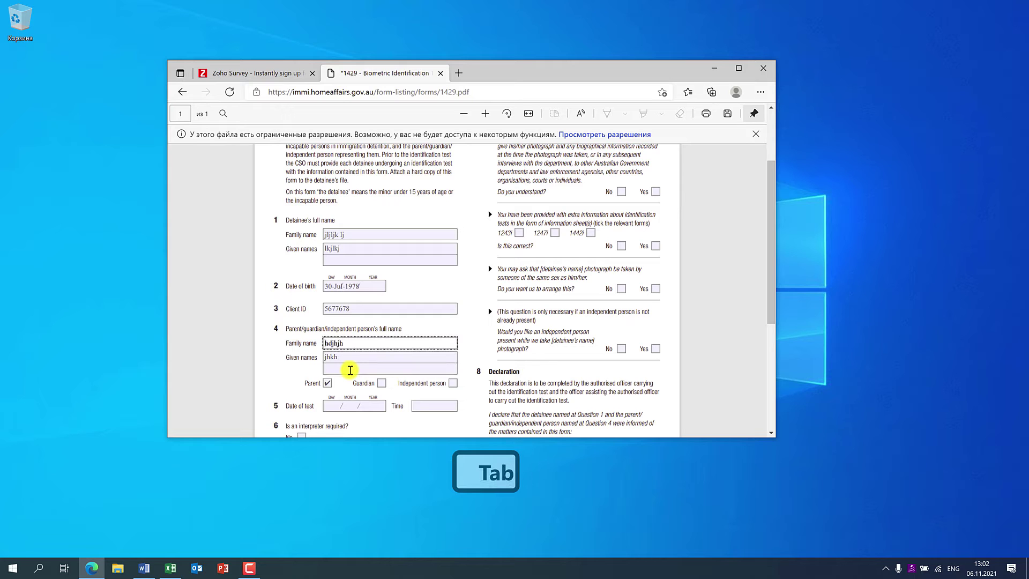
{"action": "key", "text": "shift+Tab"}
{"action": "key", "text": "shift+Tab"}
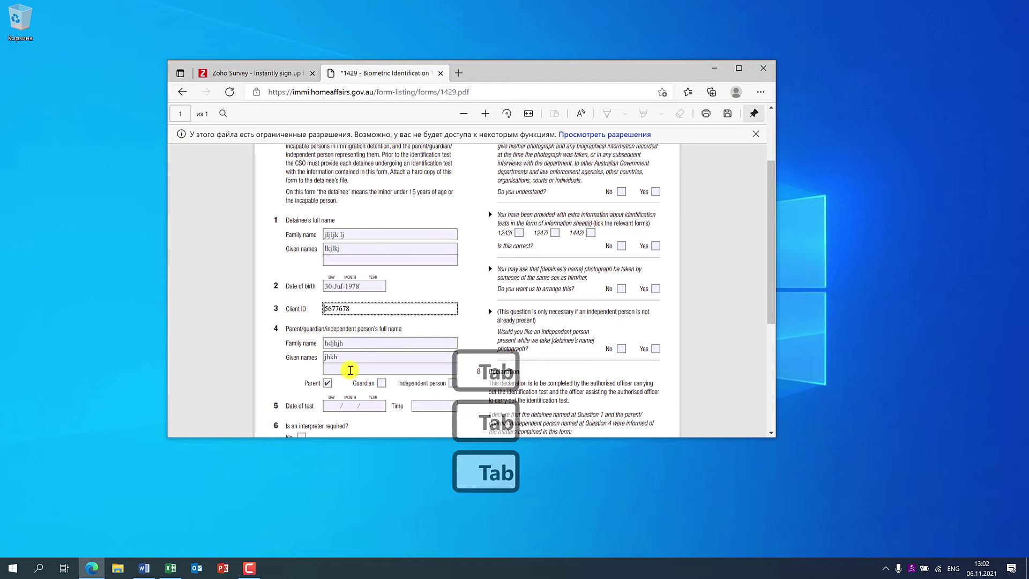
{"action": "key", "text": "shift+Tab"}
{"action": "key", "text": "shift+Tab"}
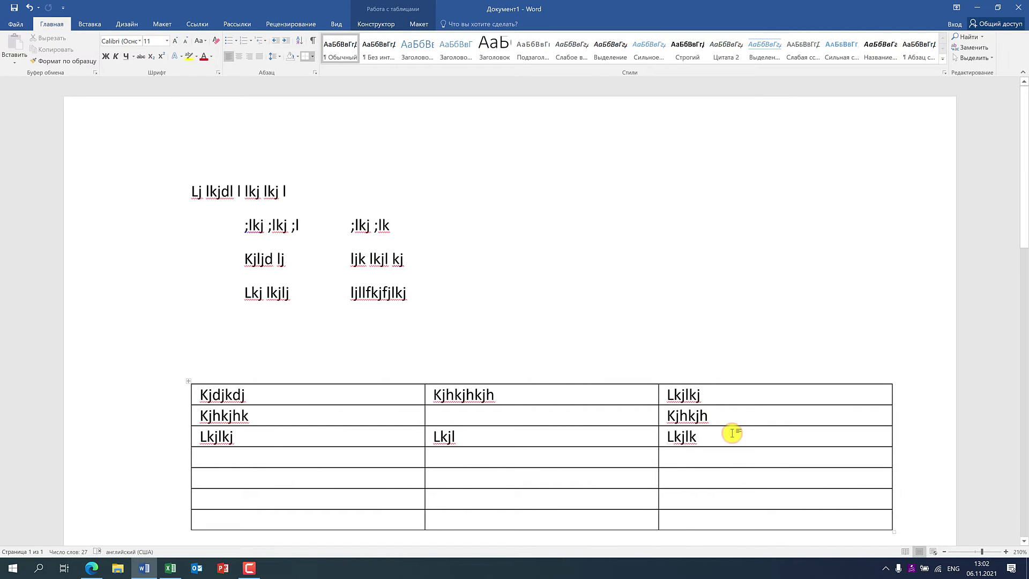
- Shift+Tab back through the table cells to the first cell, Kjdjkdj
{"action": "key", "text": "shift+Tab"}
{"action": "key", "text": "shift+Tab"}
{"action": "key", "text": "shift+Tab"}
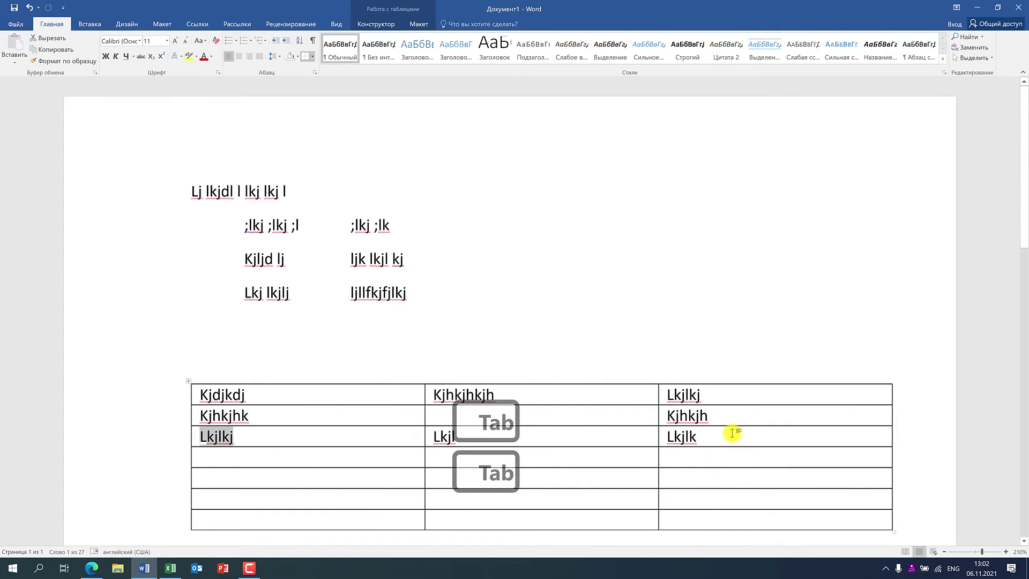
{"action": "key", "text": "shift+Tab"}
{"action": "key", "text": "shift+Tab"}
{"action": "key", "text": "shift+Tab"}
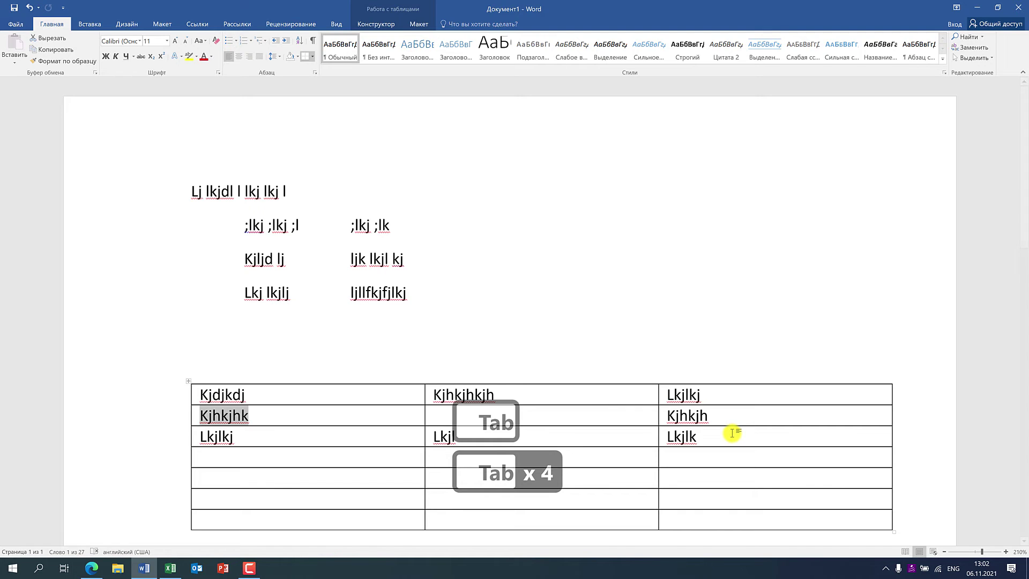
{"action": "key", "text": "shift+Tab"}
{"action": "key", "text": "shift+Tab"}
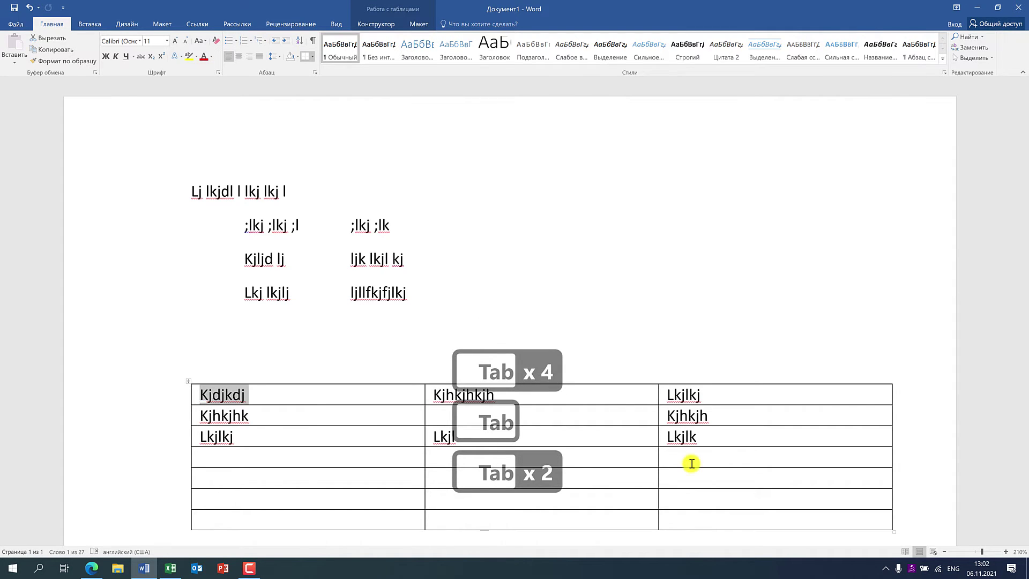
- Add tabs after ljllfkjfjlkj and turn formatting marks back on
{"action": "left_click", "coordinate": [449, 291]}
{"action": "key", "text": "Tab"}
{"action": "key", "text": "Tab"}
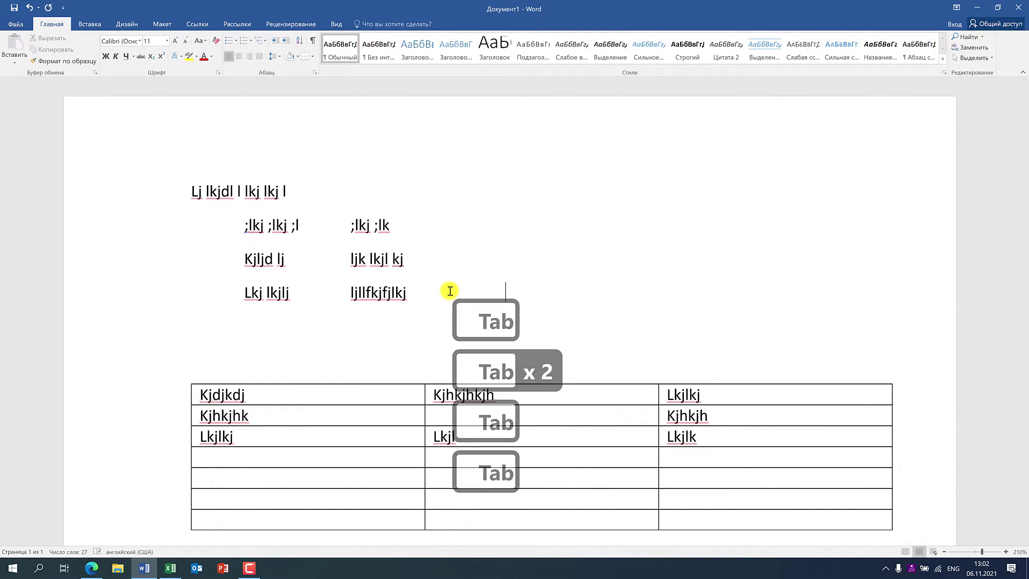
{"action": "key", "text": "Tab"}
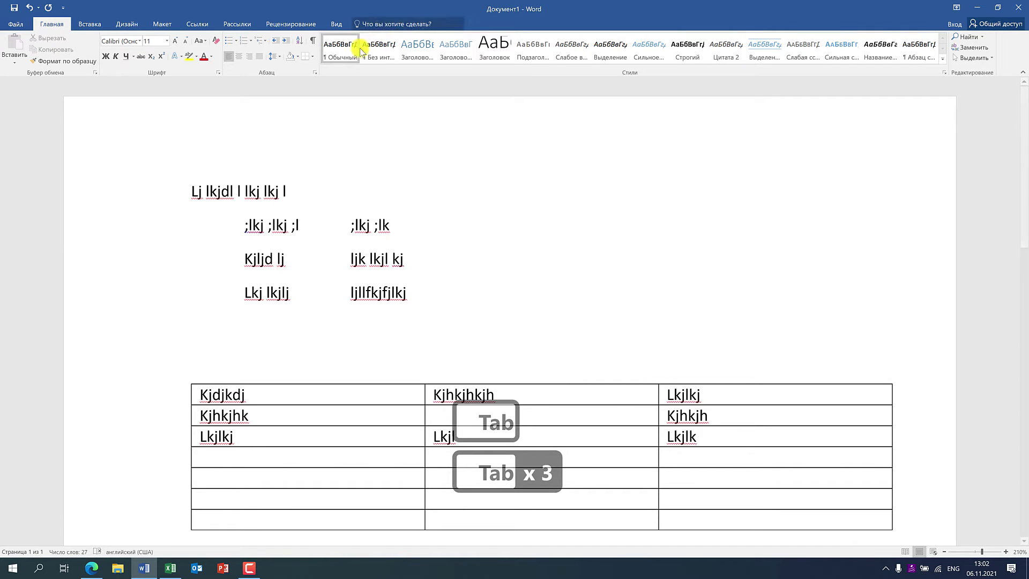
{"action": "left_click", "coordinate": [313, 42]}
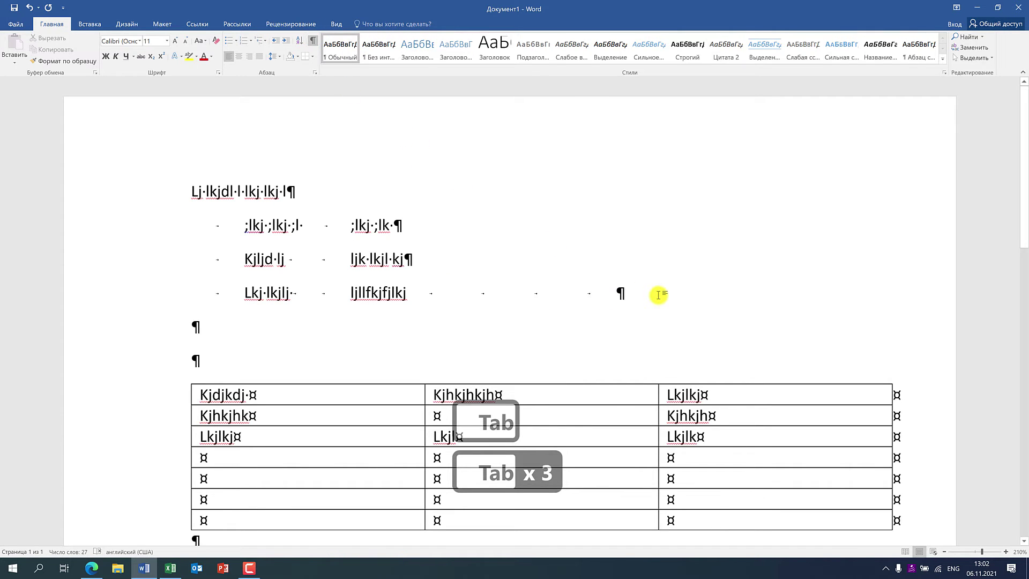
- Delete the tab after ljllfkjfjlkj, Shift+Tab back from Lkjlk to Kjdjkdj, then show the desktop
{"action": "key", "text": "BackSpace"}
{"action": "key", "text": "BackSpace"}
{"action": "key", "text": "BackSpace"}
{"action": "key", "text": "BackSpace"}
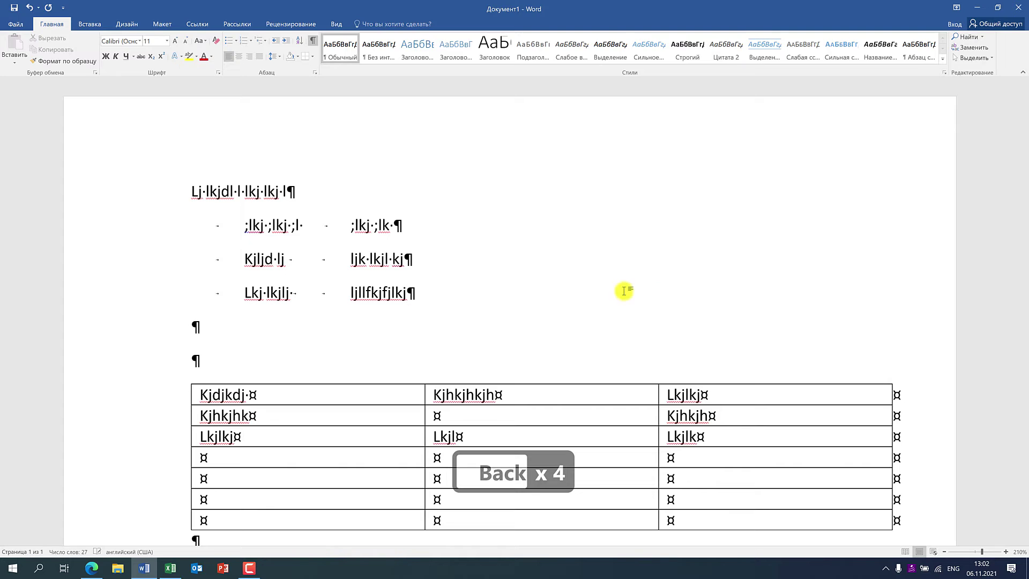
{"action": "left_click", "coordinate": [751, 434]}
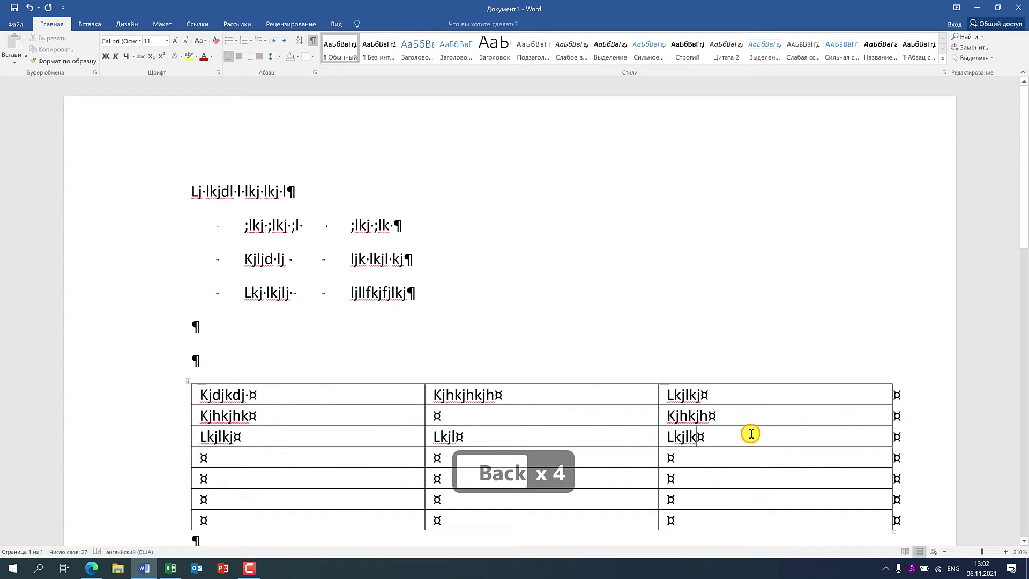
{"action": "key", "text": "shift+Tab"}
{"action": "key", "text": "shift+Tab"}
{"action": "key", "text": "shift+Tab"}
{"action": "key", "text": "shift+Tab"}
{"action": "key", "text": "shift+Tab"}
{"action": "key", "text": "shift+Tab"}
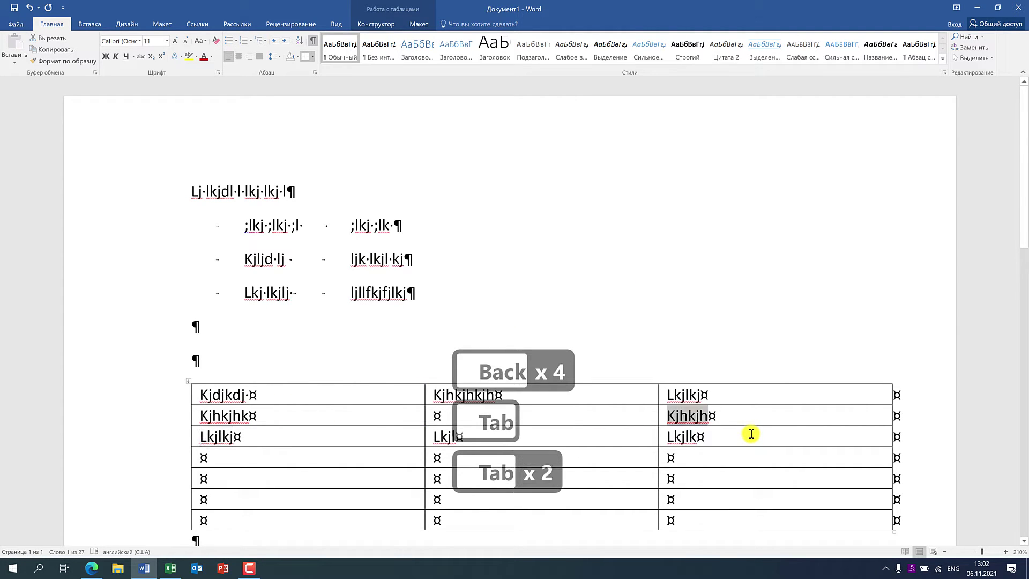
{"action": "key", "text": "shift+Tab"}
{"action": "key", "text": "shift+Tab"}
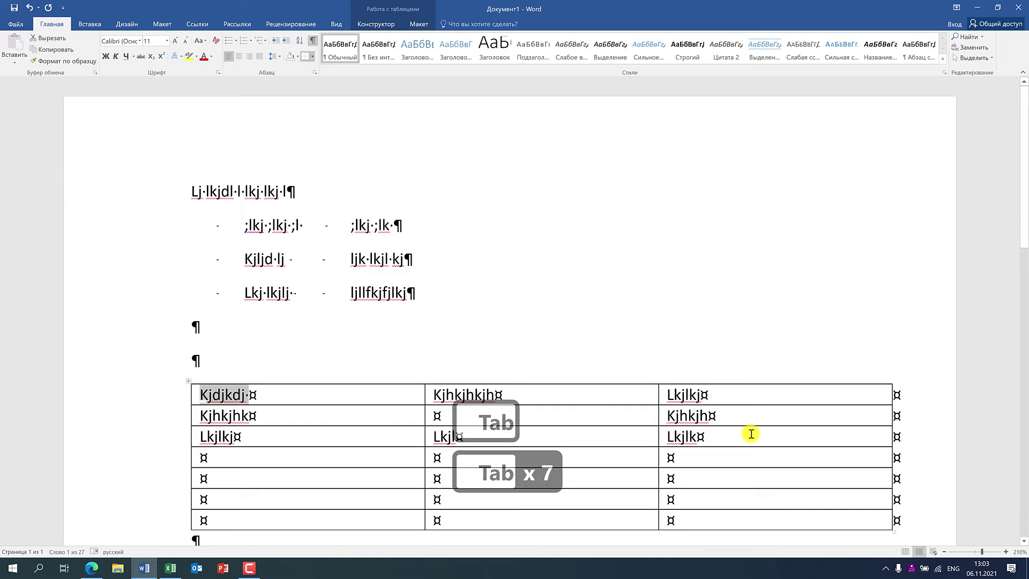
{"action": "key", "text": "super+d"}
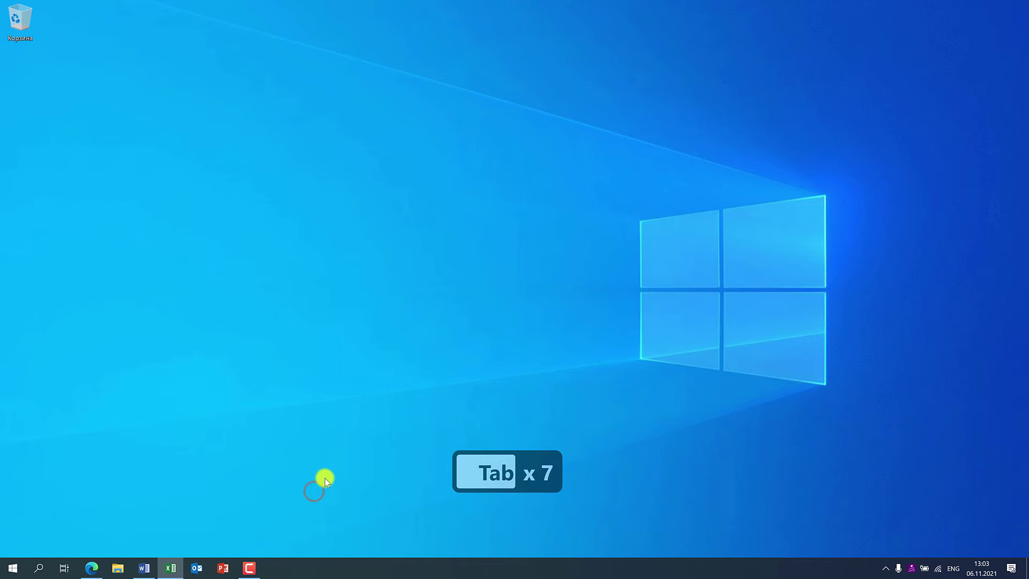
- Restore Книга1 and move left from J2 to C2 with Shift+Tab, twice over
{"action": "key", "text": "alt+Tab"}
{"action": "left_click", "coordinate": [773, 152]}
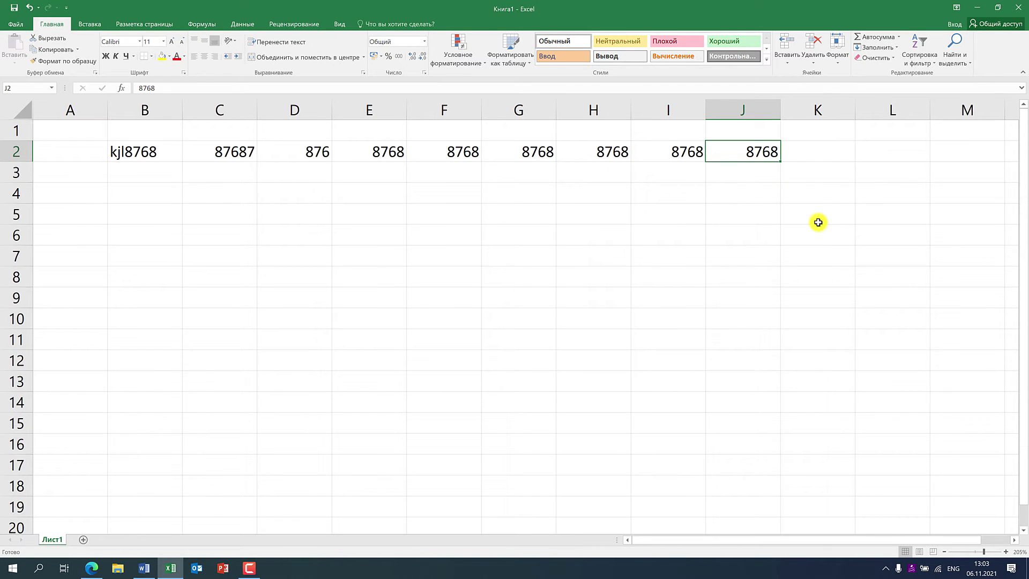
{"action": "key", "text": "shift+Tab"}
{"action": "key", "text": "shift+Tab"}
{"action": "key", "text": "shift+Tab"}
{"action": "key", "text": "shift+Tab"}
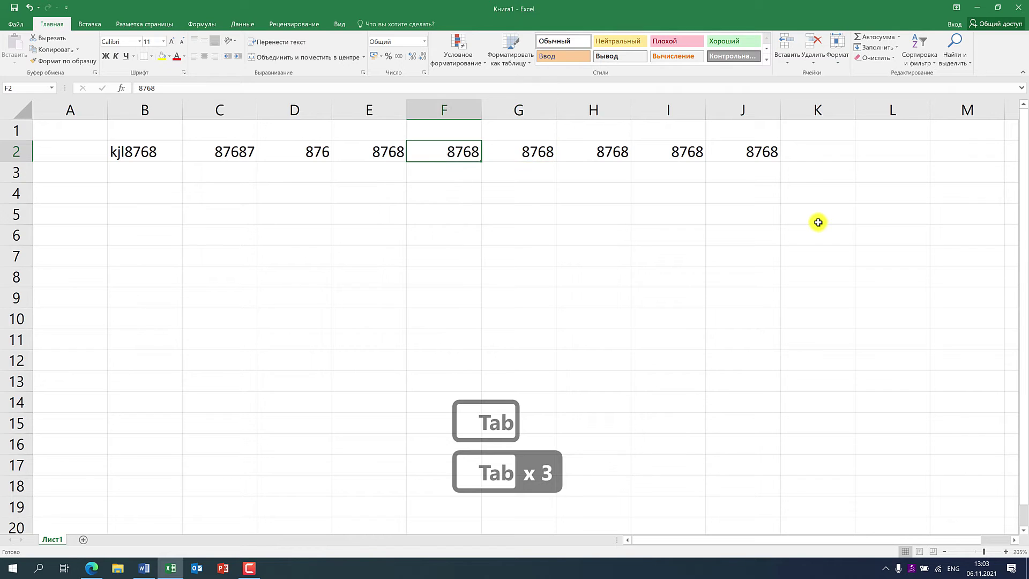
{"action": "key", "text": "shift+Tab"}
{"action": "key", "text": "shift+Tab"}
{"action": "key", "text": "shift+Tab"}
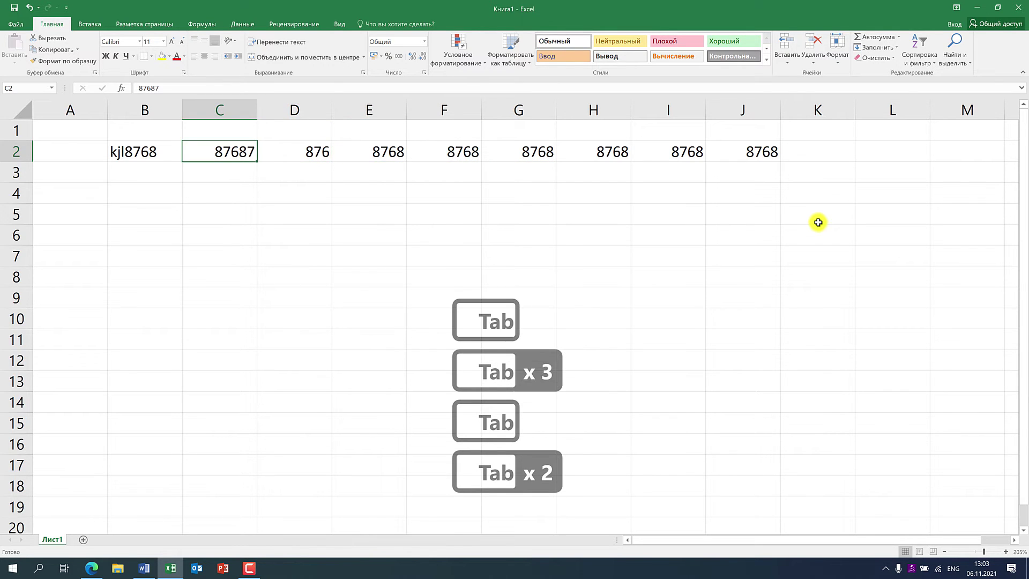
{"action": "left_click", "coordinate": [746, 153]}
{"action": "key", "text": "shift+Tab"}
{"action": "key", "text": "shift+Tab"}
{"action": "key", "text": "shift+Tab"}
{"action": "key", "text": "shift+Tab"}
{"action": "key", "text": "shift+Tab"}
{"action": "key", "text": "shift+Tab"}
{"action": "key", "text": "shift+Tab"}
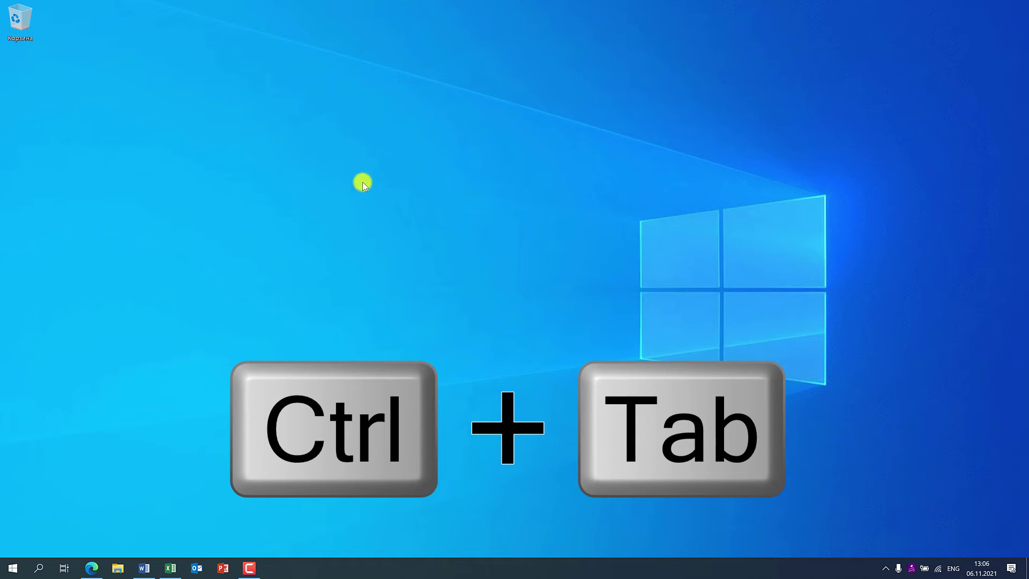
- Bring Edge forward and Ctrl+Tab through Zoho Survey, 1429 PDF, Tripadvisor and tanuki.ru back to тануки отзывы
{"action": "left_click", "coordinate": [90, 571]}
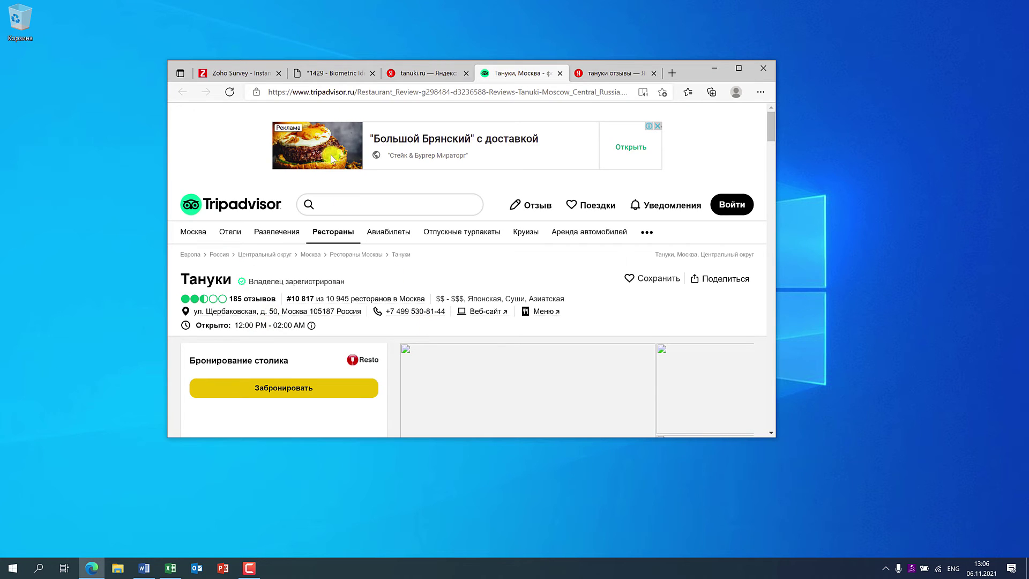
{"action": "left_click", "coordinate": [237, 74]}
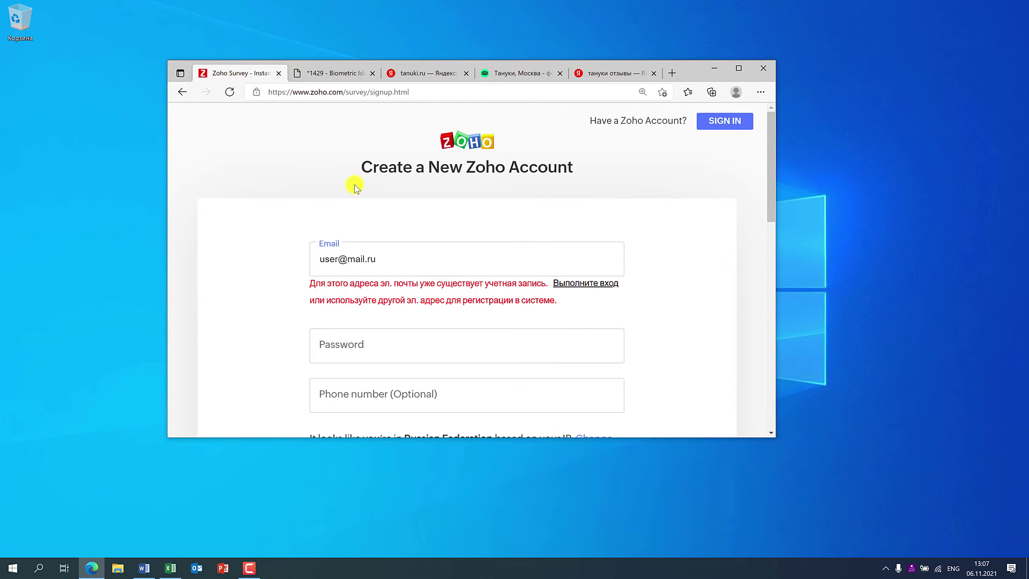
{"action": "key", "text": "ctrl+Tab"}
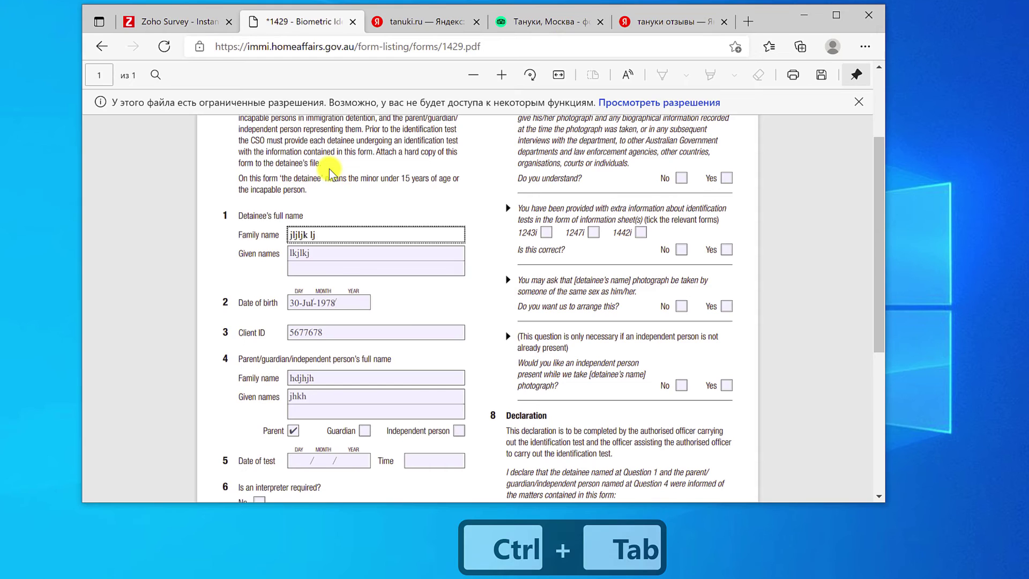
{"action": "key", "text": "ctrl+Tab"}
{"action": "key", "text": "ctrl+Tab"}
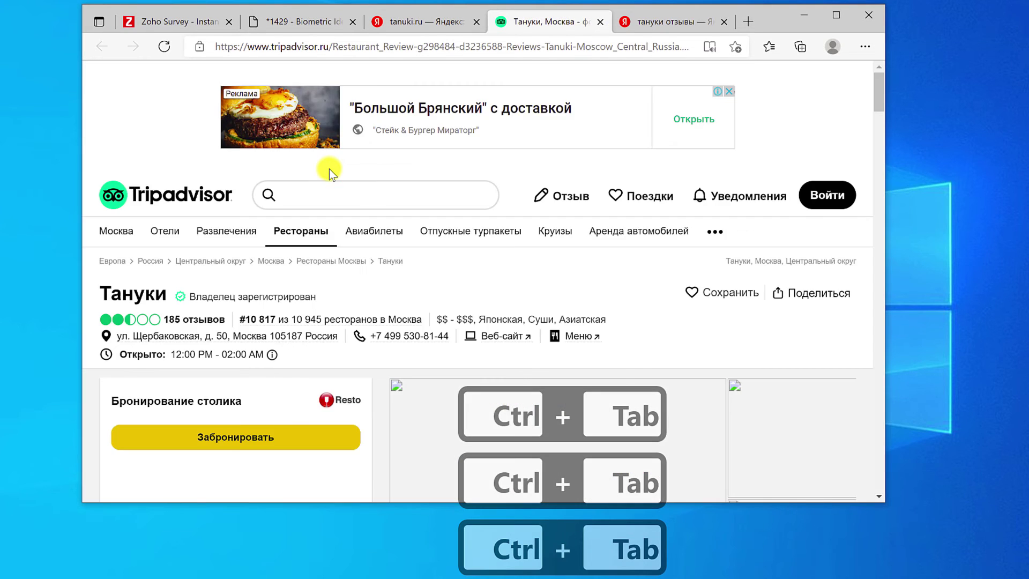
{"action": "key", "text": "ctrl+Tab"}
{"action": "key", "text": "ctrl+Tab"}
{"action": "key", "text": "ctrl+Tab"}
{"action": "key", "text": "ctrl+Tab"}
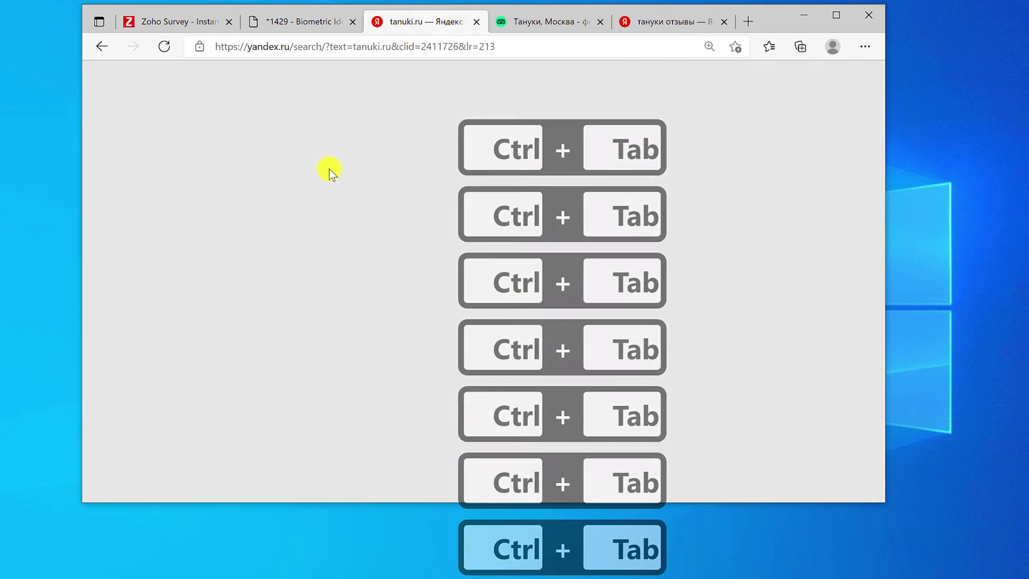
{"action": "key", "text": "ctrl+Tab"}
{"action": "key", "text": "ctrl+Tab"}
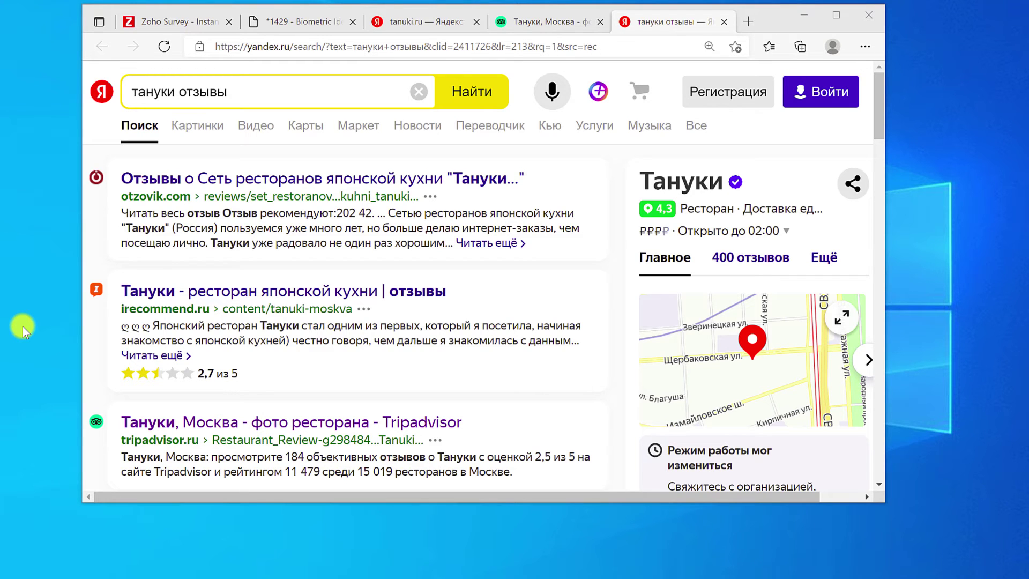
{"action": "key", "text": "ctrl+Tab"}
{"action": "key", "text": "ctrl+Tab"}
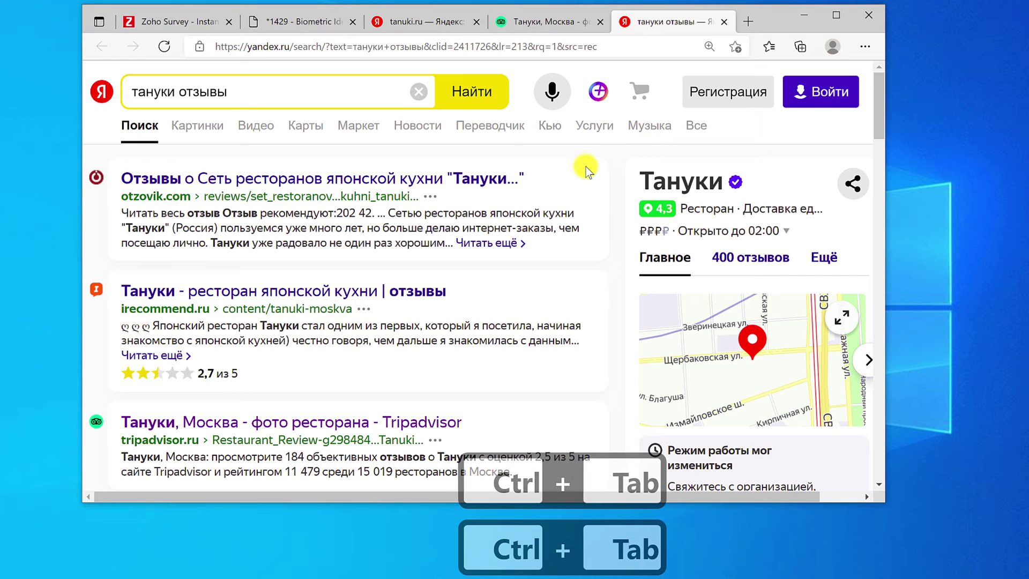
{"action": "key", "text": "ctrl+Tab"}
{"action": "key", "text": "ctrl+Tab"}
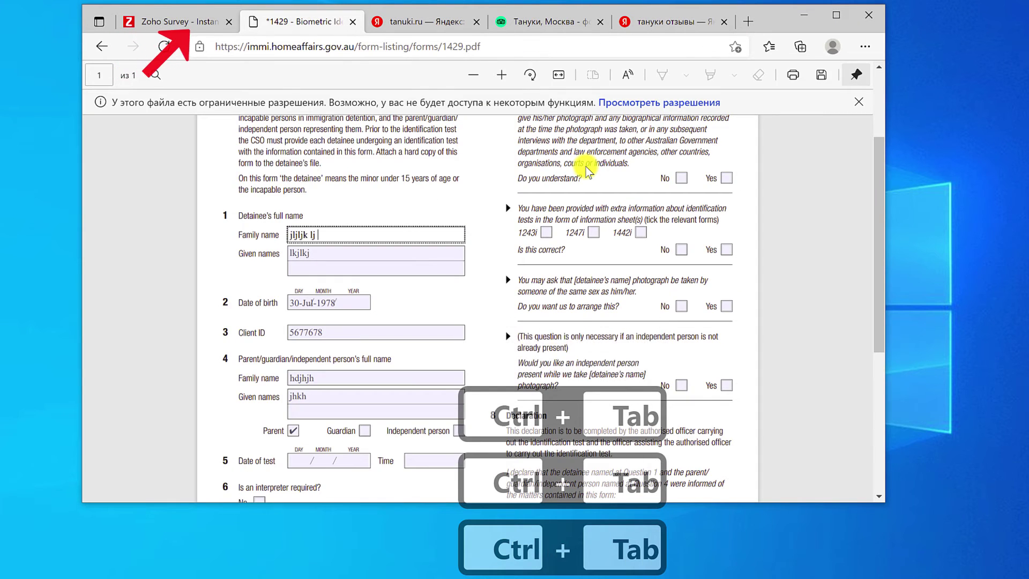
{"action": "key", "text": "ctrl+Tab"}
{"action": "key", "text": "ctrl+Tab"}
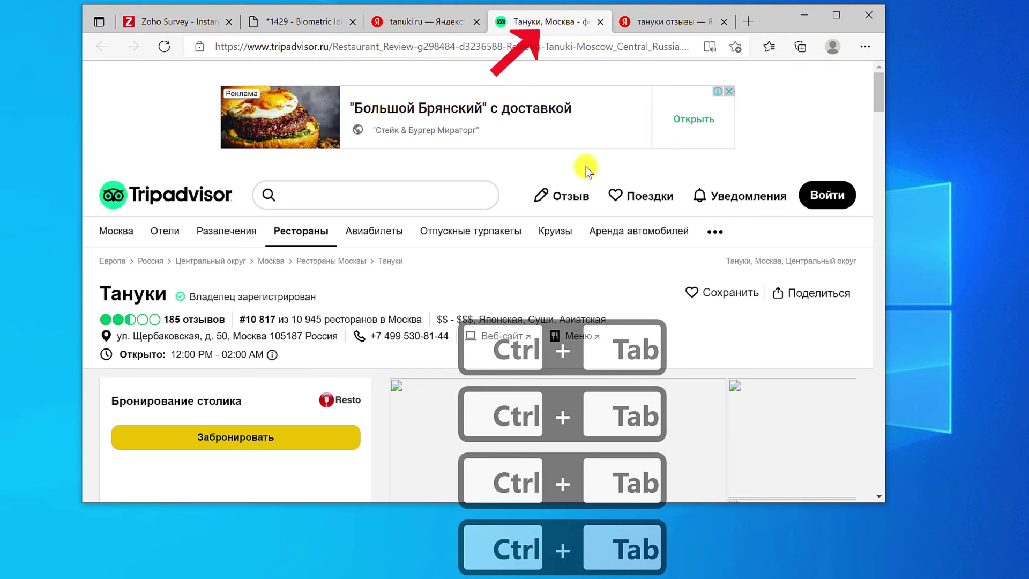
{"action": "key", "text": "ctrl+Tab"}
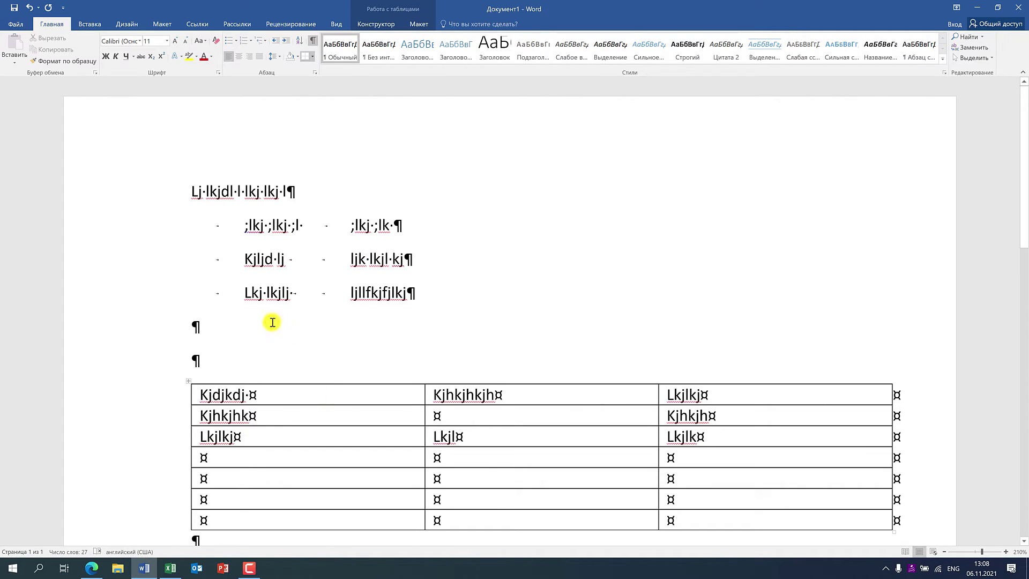
- Insert tab gaps on the empty line, after Kjdjkdj, and after Kjhkjhkjh followed by 'jk'
{"action": "left_click", "coordinate": [272, 322]}
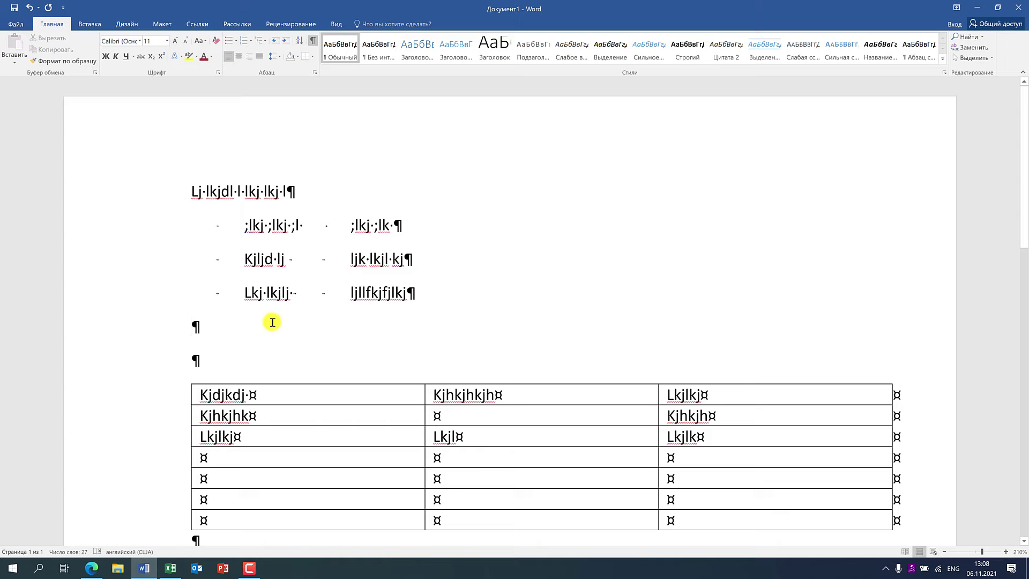
{"action": "key", "text": "ctrl+Tab"}
{"action": "key", "text": "ctrl+Tab"}
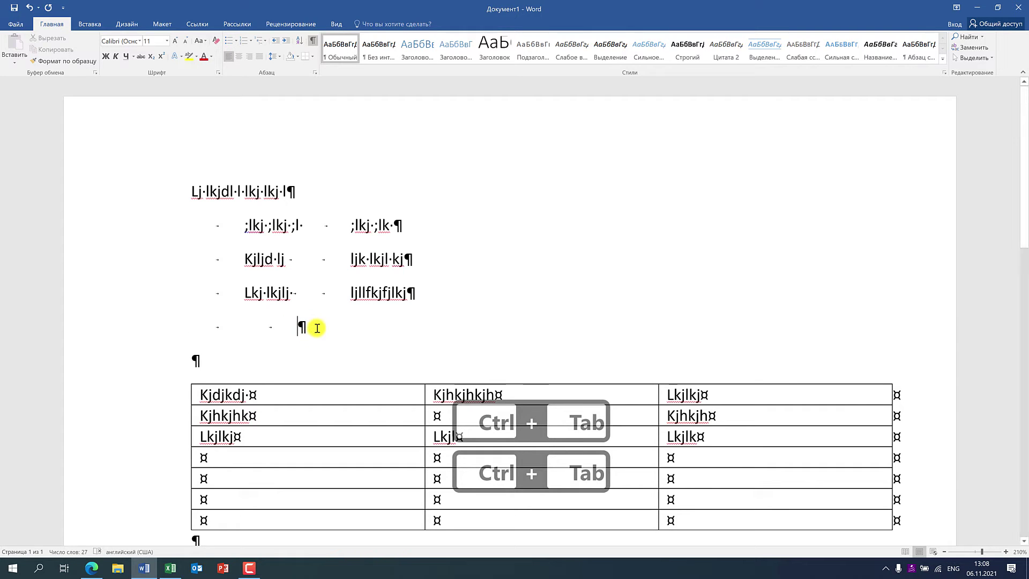
{"action": "scroll", "coordinate": [338, 381], "scroll_direction": "down", "scroll_amount": 3}
{"action": "left_click", "coordinate": [297, 232]}
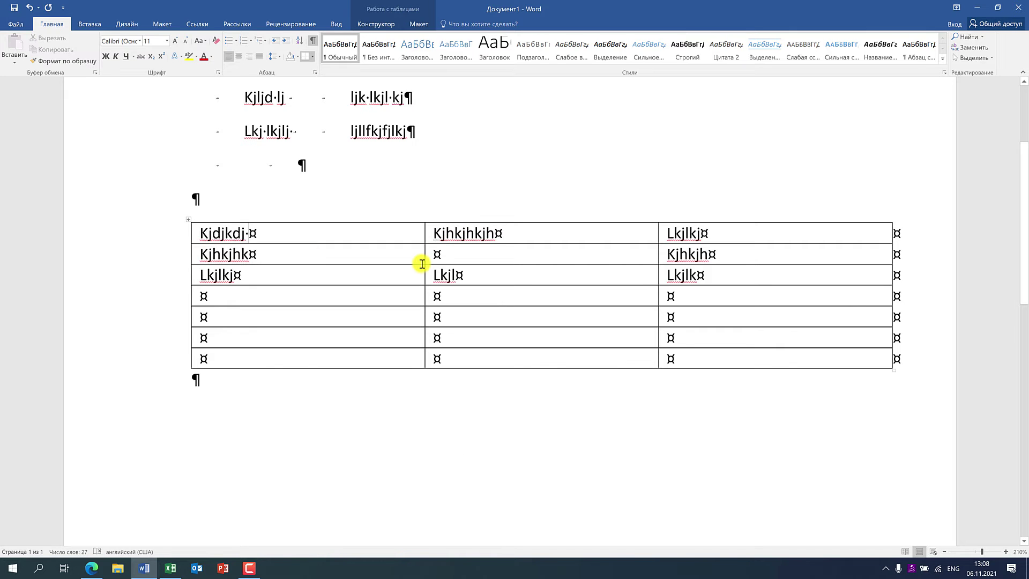
{"action": "key", "text": "ctrl+Tab"}
{"action": "key", "text": "ctrl+Tab"}
{"action": "key", "text": "ctrl+Tab"}
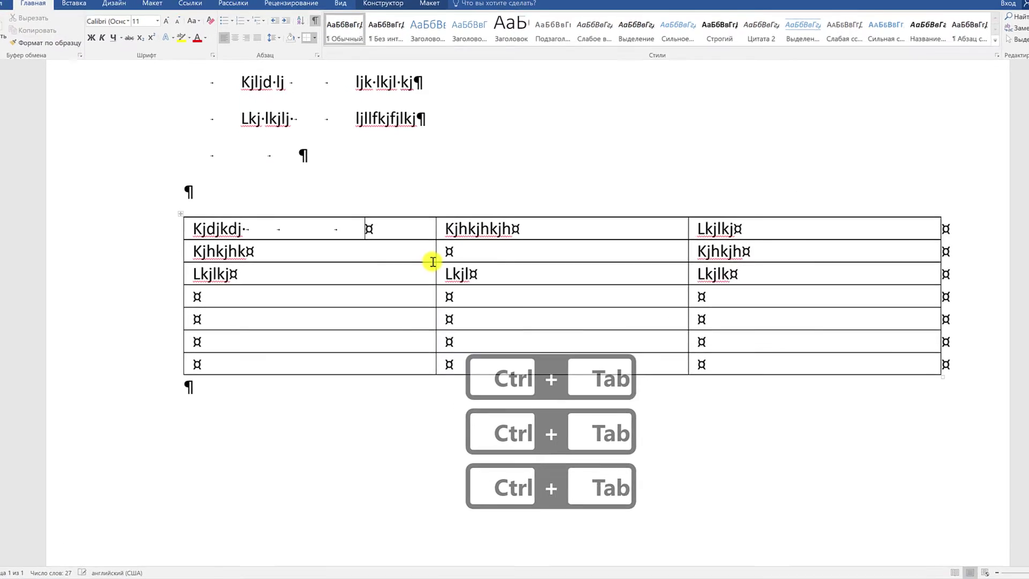
{"action": "left_click", "coordinate": [530, 228]}
{"action": "key", "text": "ctrl+Tab"}
{"action": "key", "text": "ctrl+Tab"}
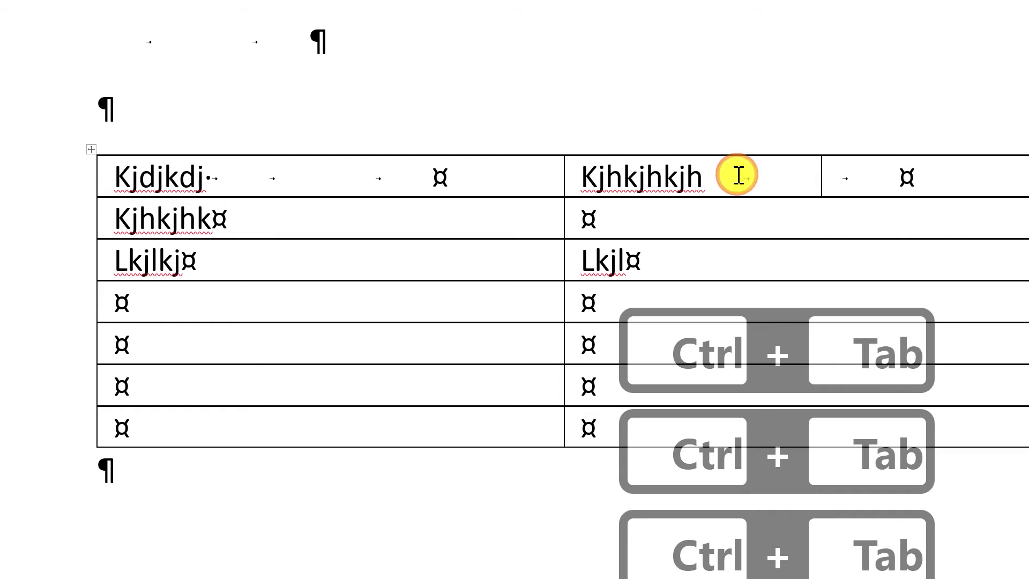
{"action": "type", "text": "jk"}
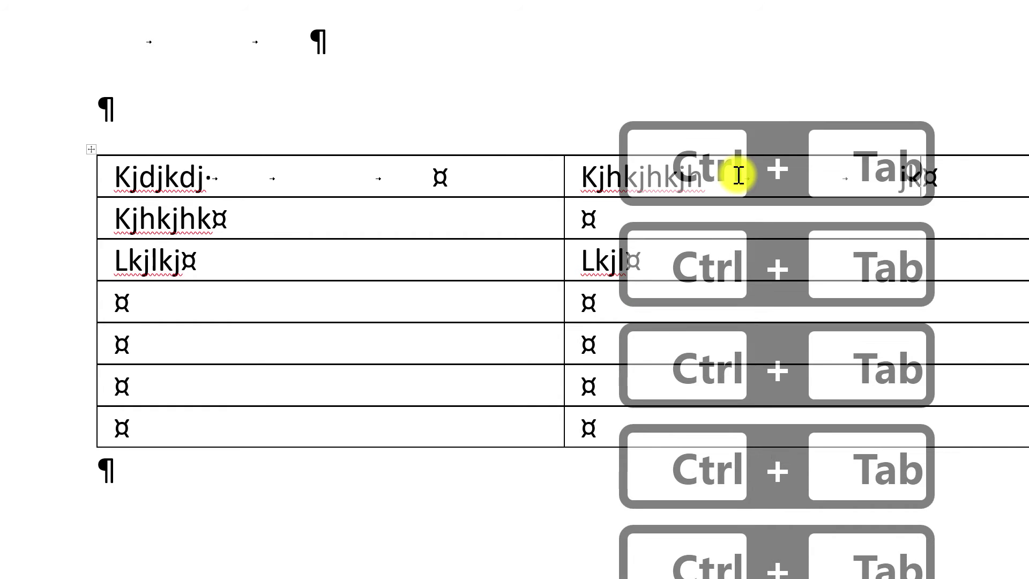
- In row 3 add tab-separated 'lj lj l' and 'lkj' after Lkjlkj, then hide formatting marks
{"action": "left_click", "coordinate": [321, 258]}
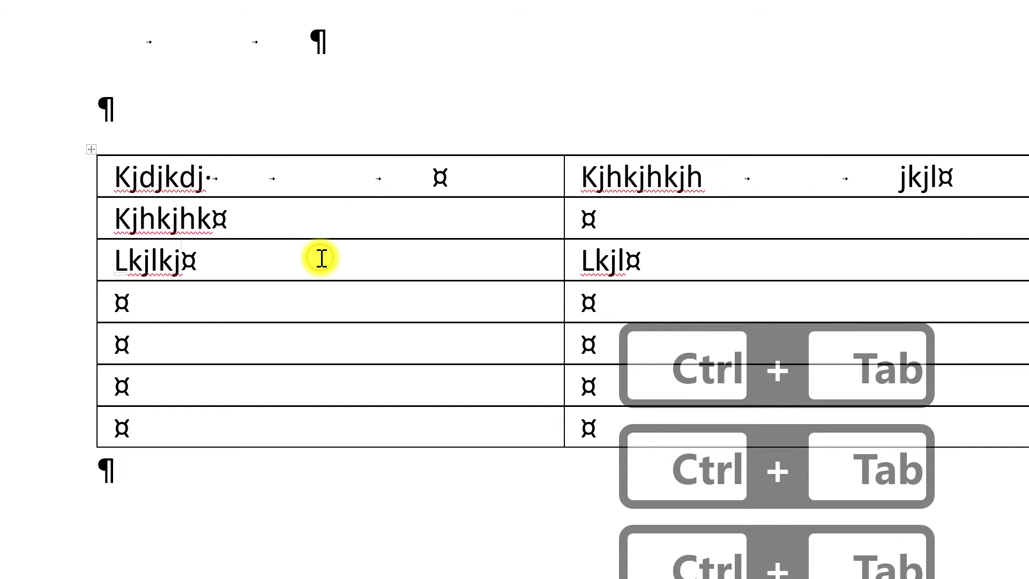
{"action": "key", "text": "ctrl+Tab"}
{"action": "type", "text": "lj lj l"}
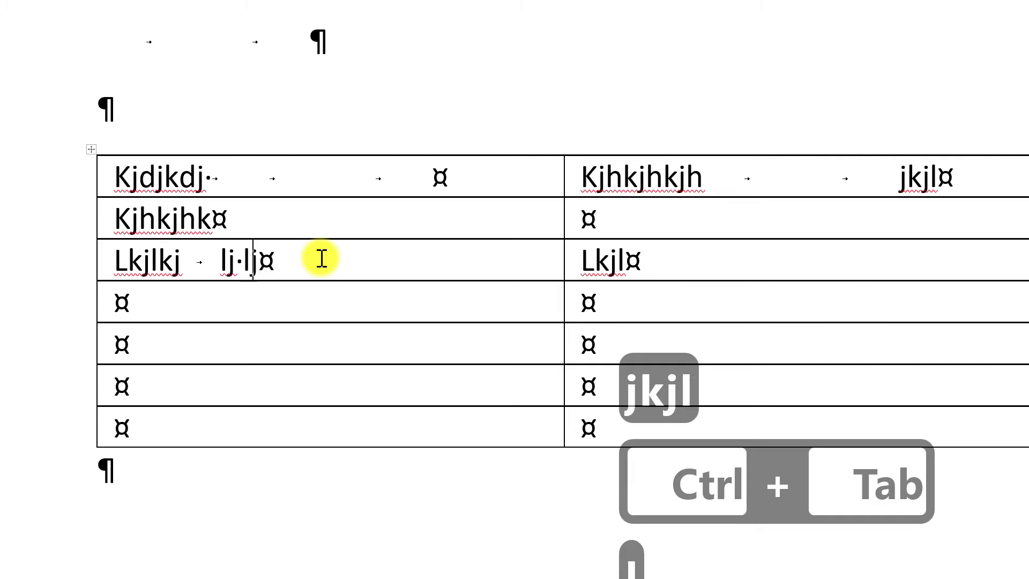
{"action": "key", "text": "ctrl+Tab"}
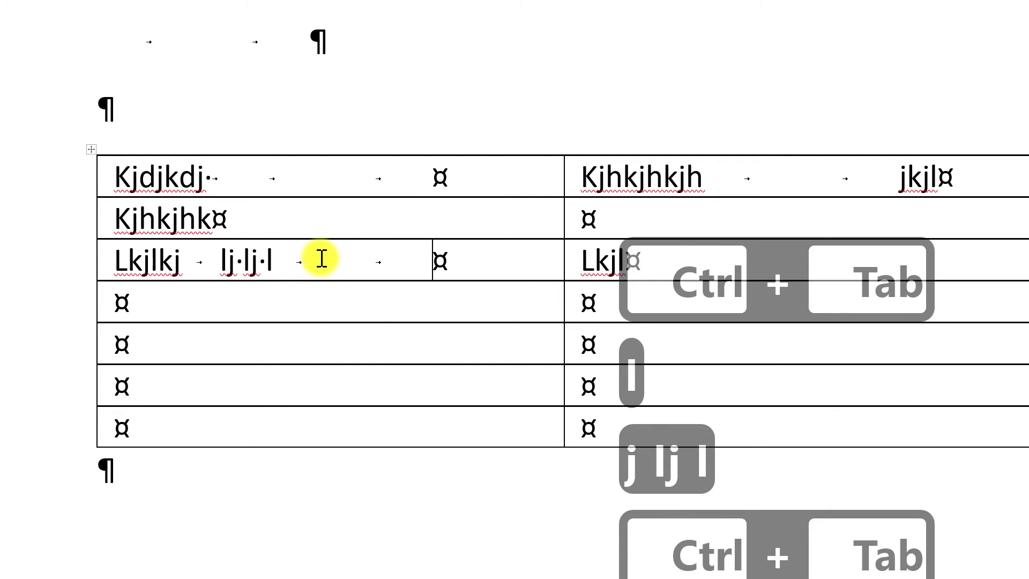
{"action": "type", "text": "lkj"}
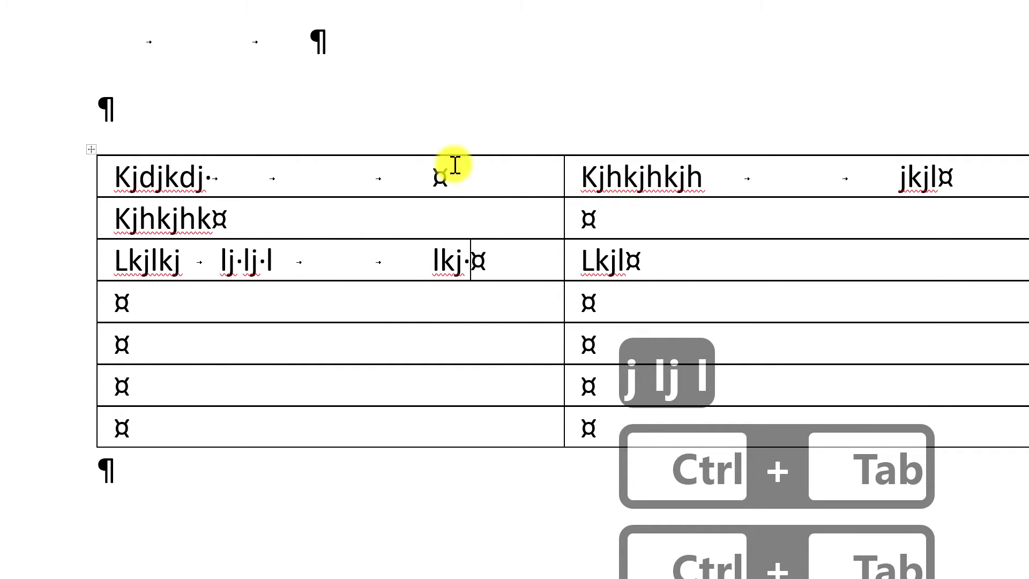
{"action": "key", "text": "ctrl+shift+8"}
- Type 'kjlk j', a tab gap and 'lj' after Lkjl in row 3, then minimise Word
{"action": "left_click", "coordinate": [602, 257]}
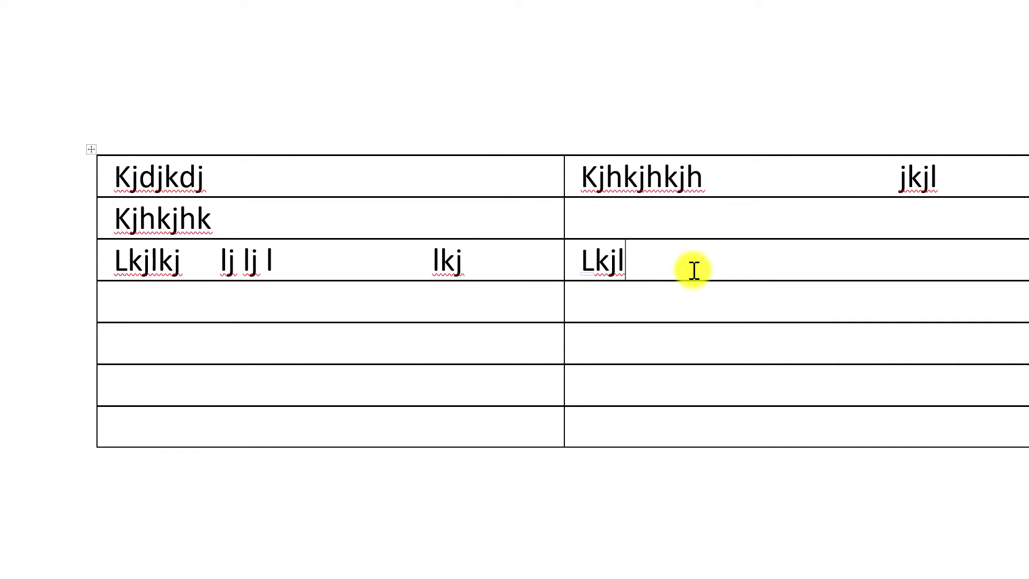
{"action": "type", "text": "kjlk j"}
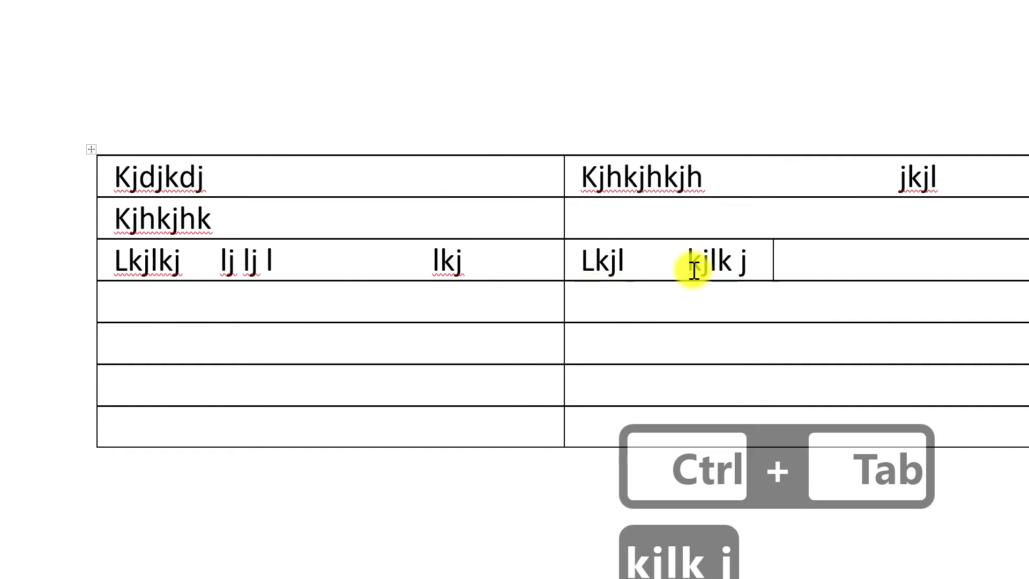
{"action": "key", "text": "ctrl+Tab"}
{"action": "type", "text": "lj"}
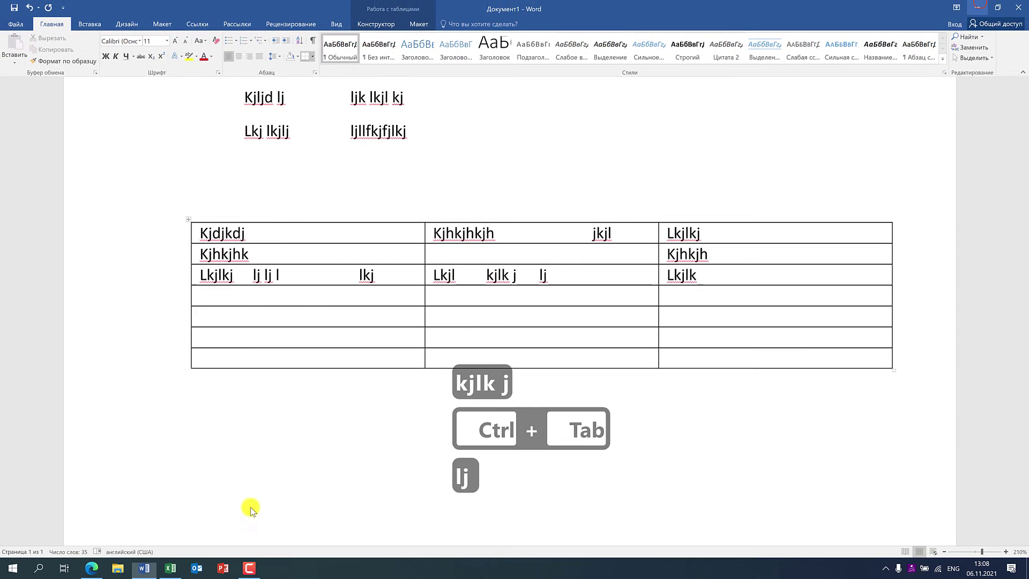
{"action": "left_click", "coordinate": [143, 567]}
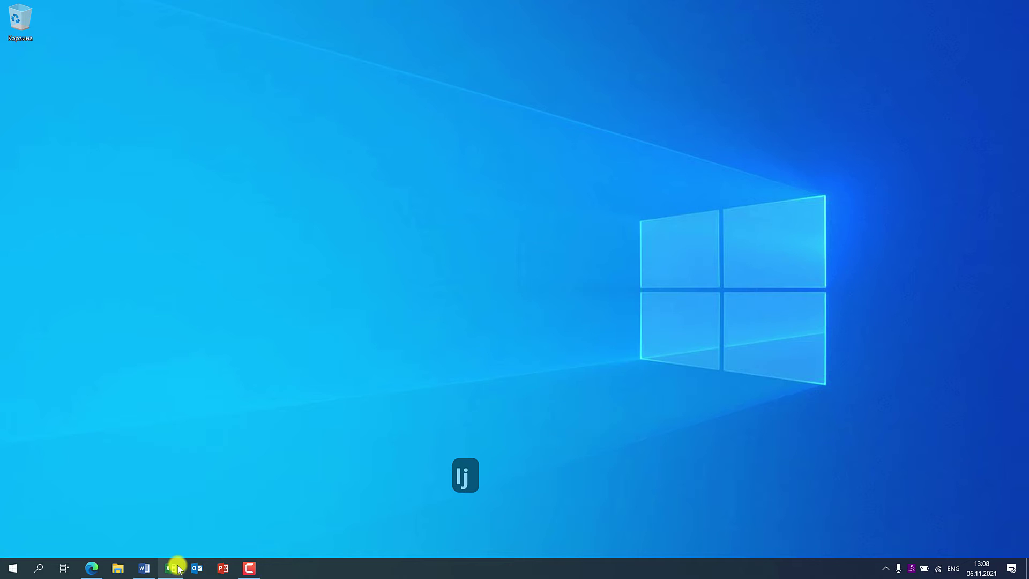
{"action": "left_click", "coordinate": [174, 566]}
{"action": "key", "text": "ctrl+Tab"}
{"action": "key", "text": "ctrl+Tab"}
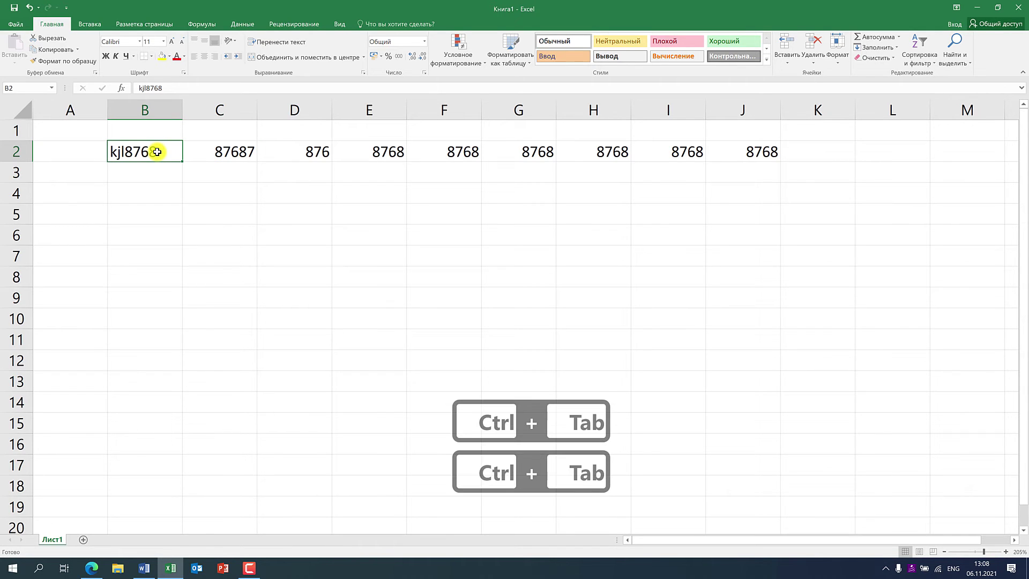
{"action": "key", "text": "ctrl+Tab"}
{"action": "left_click", "coordinate": [194, 188]}
{"action": "left_click", "coordinate": [212, 150]}
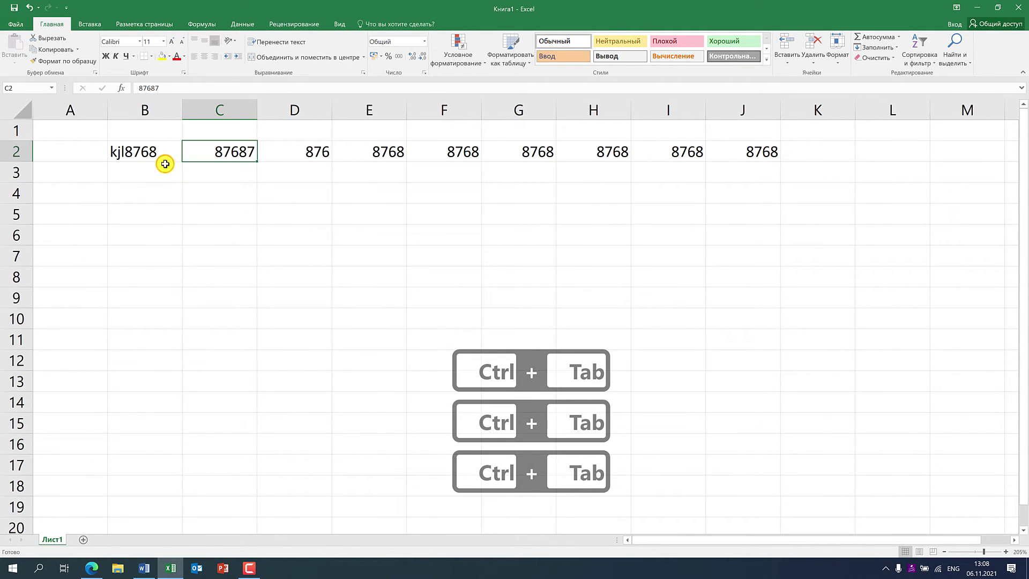
{"action": "left_click", "coordinate": [163, 169]}
{"action": "left_click", "coordinate": [164, 152]}
{"action": "key", "text": "ctrl+Tab"}
{"action": "key", "text": "ctrl+Tab"}
{"action": "key", "text": "ctrl+Tab"}
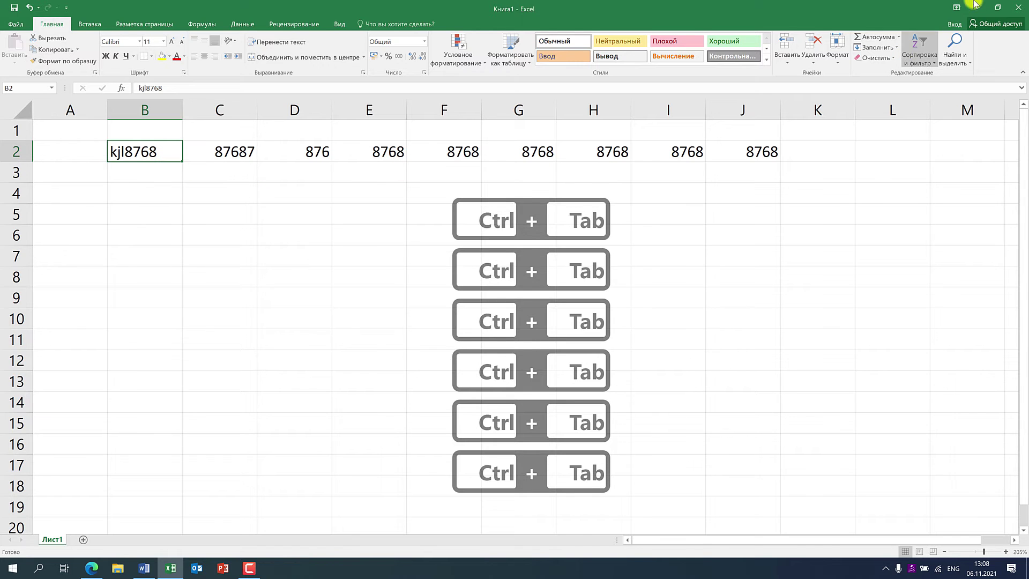
{"action": "key", "text": "super+d"}
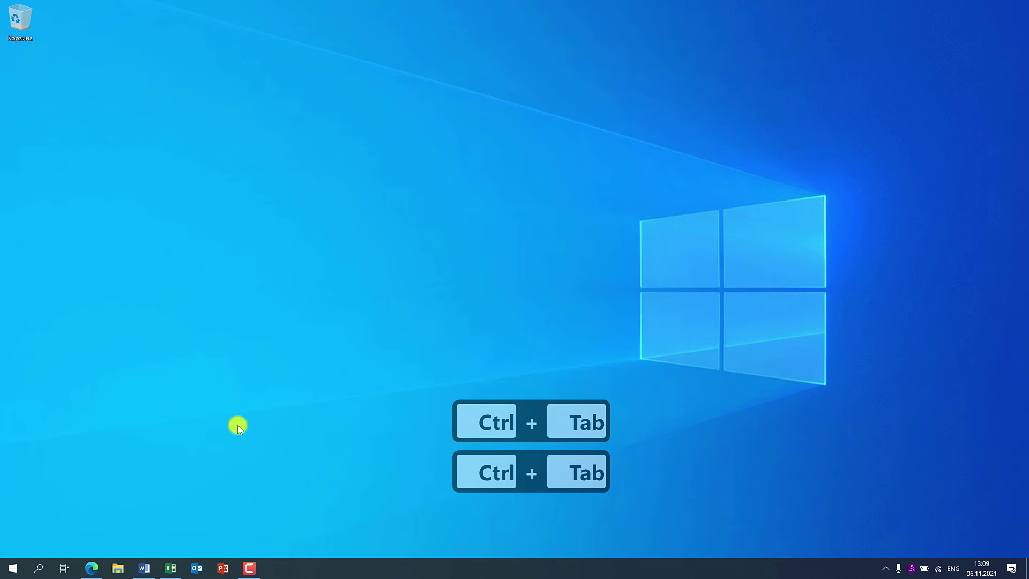
{"action": "key", "text": "alt"}
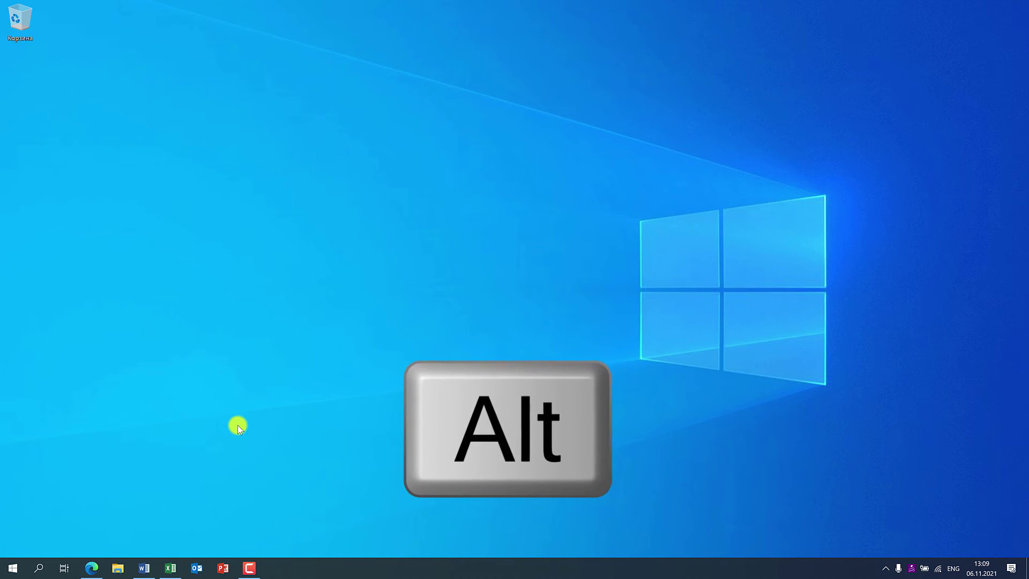
{"action": "key", "text": "alt+Tab"}
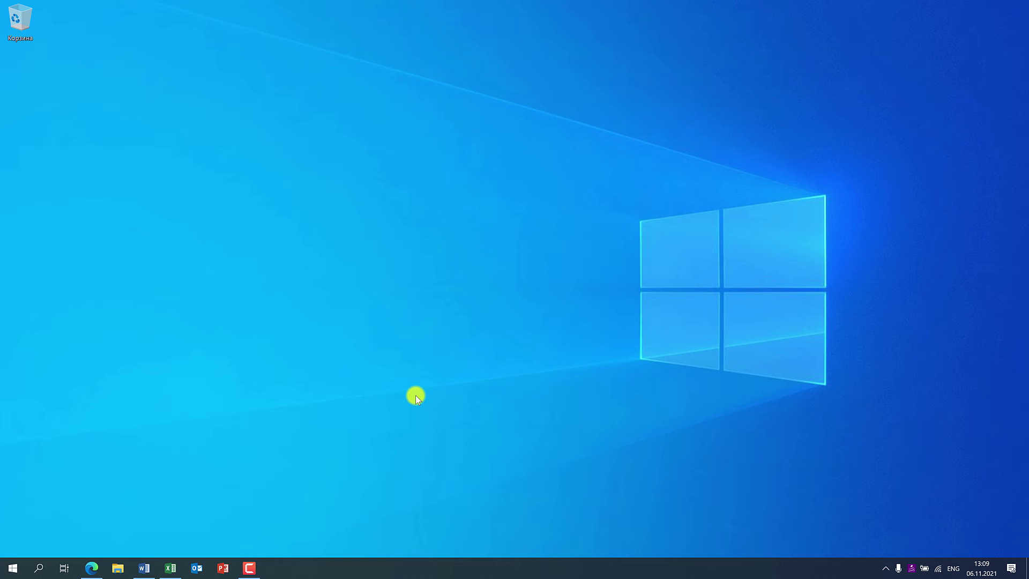
{"action": "key", "text": "alt"}
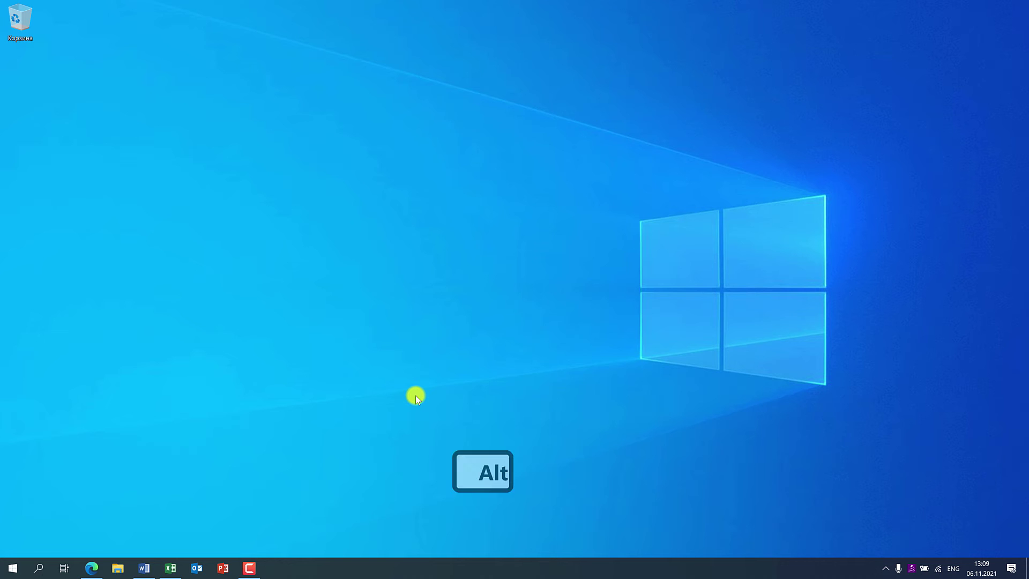
- Cycle the Alt+Tab previews through Zoho Survey, the Edge search and recorder windows, ending on Excel
{"action": "key", "text": "alt+Tab"}
{"action": "key", "text": "alt+Tab"}
{"action": "key", "text": "alt+Tab"}
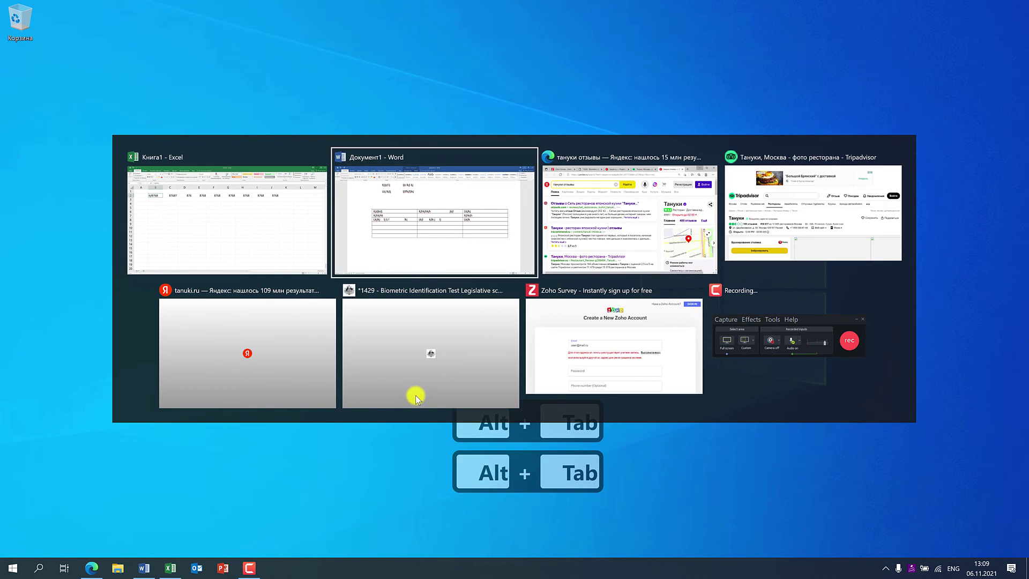
{"action": "key", "text": "alt+Tab"}
{"action": "key", "text": "alt+Tab"}
{"action": "key", "text": "alt+Tab"}
{"action": "key", "text": "alt+Tab"}
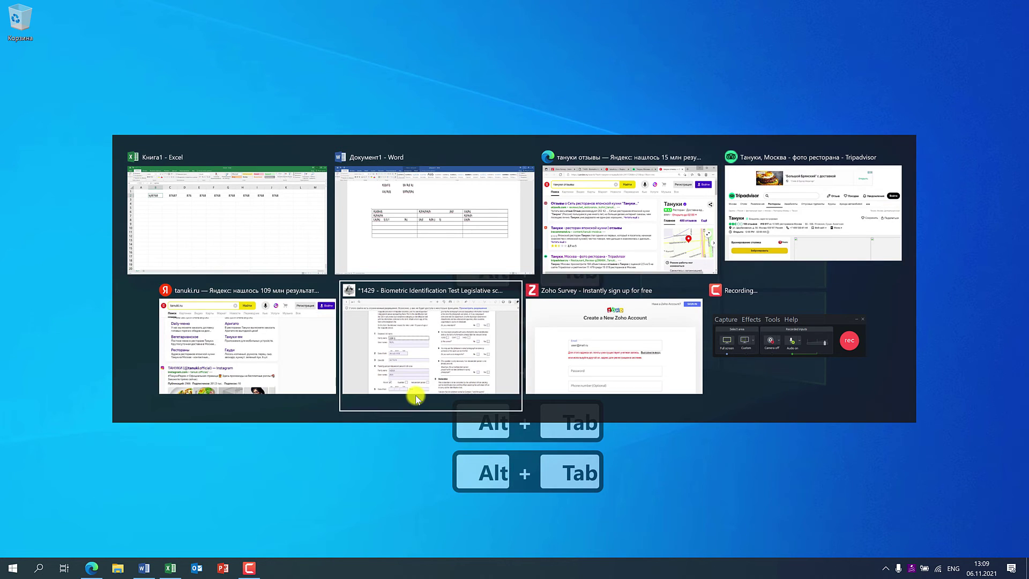
{"action": "key", "text": "alt+Tab"}
{"action": "key", "text": "alt+Tab"}
{"action": "key", "text": "alt+Tab"}
{"action": "key", "text": "alt+Tab"}
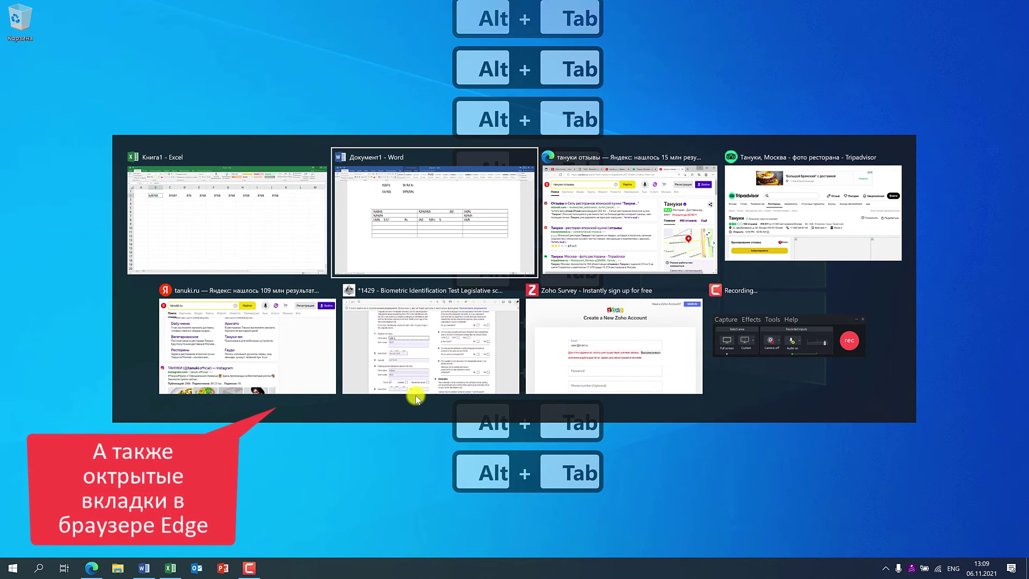
{"action": "key", "text": "alt+Tab"}
{"action": "key", "text": "alt+Tab"}
{"action": "key", "text": "alt+Tab"}
{"action": "key", "text": "alt+Tab"}
{"action": "key", "text": "alt+Tab"}
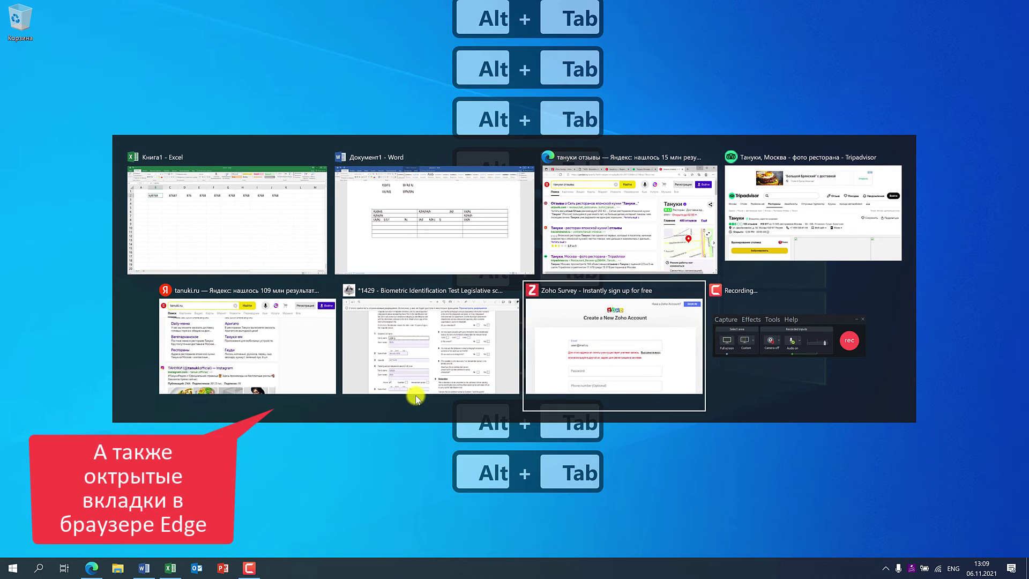
{"action": "key", "text": "alt+Tab"}
{"action": "key", "text": "alt+Tab"}
{"action": "key", "text": "alt+Tab"}
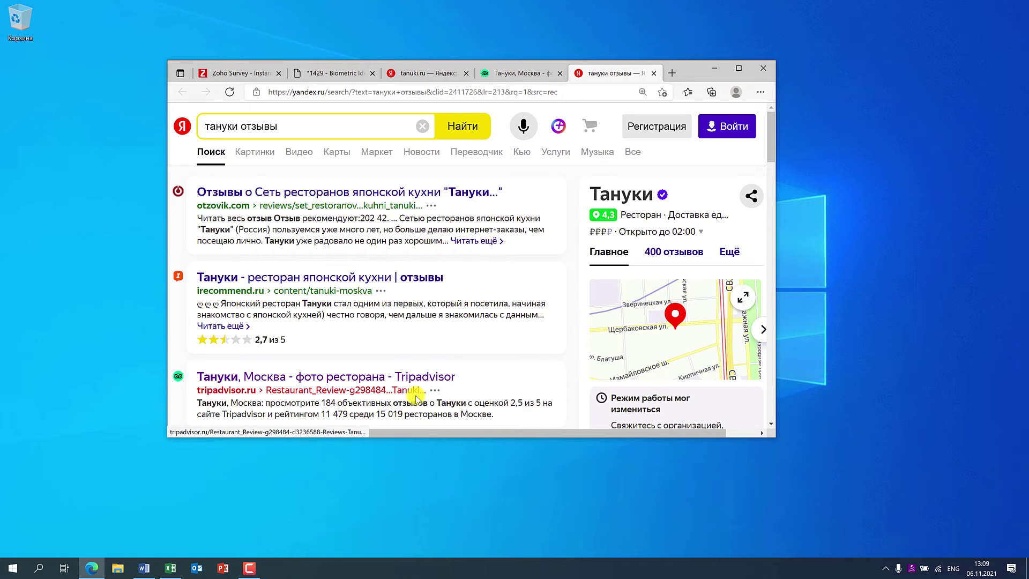
{"action": "key", "text": "alt+Tab"}
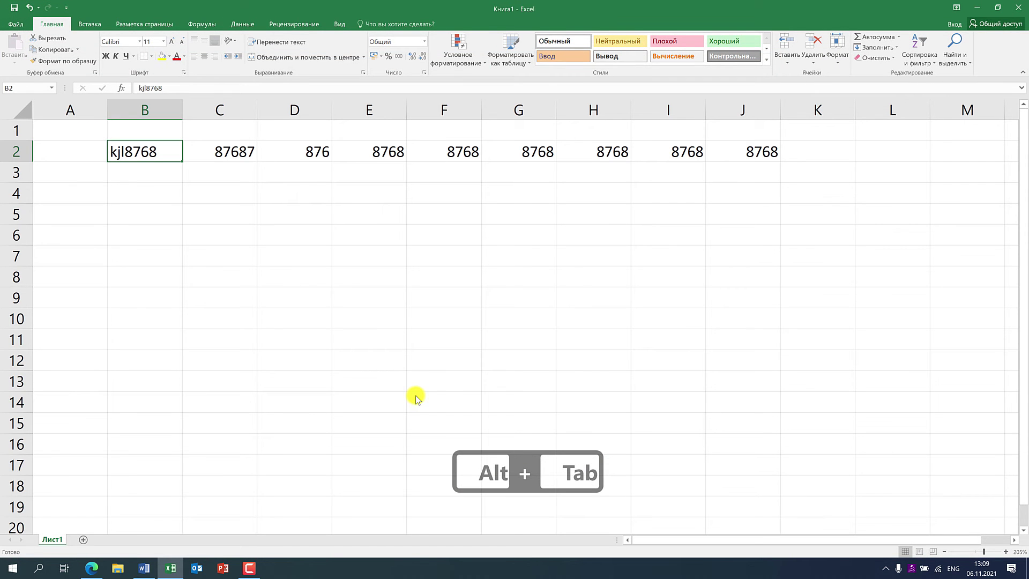
- Flip between Excel and Edge with Alt+Tab, then step past tanuki.ru and 1429 form to Zoho Survey
{"action": "key", "text": "alt+Tab"}
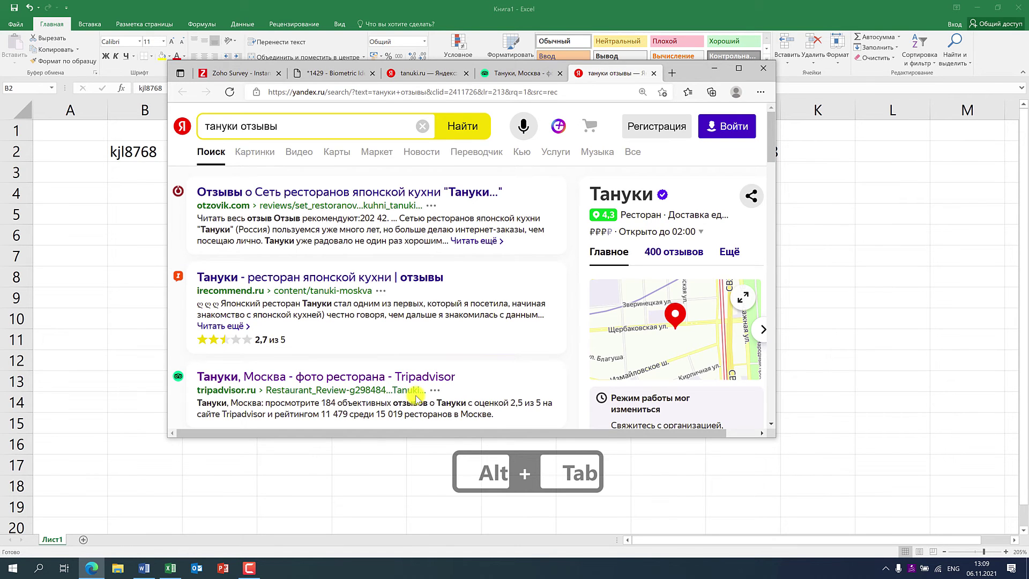
{"action": "key", "text": "alt+Tab"}
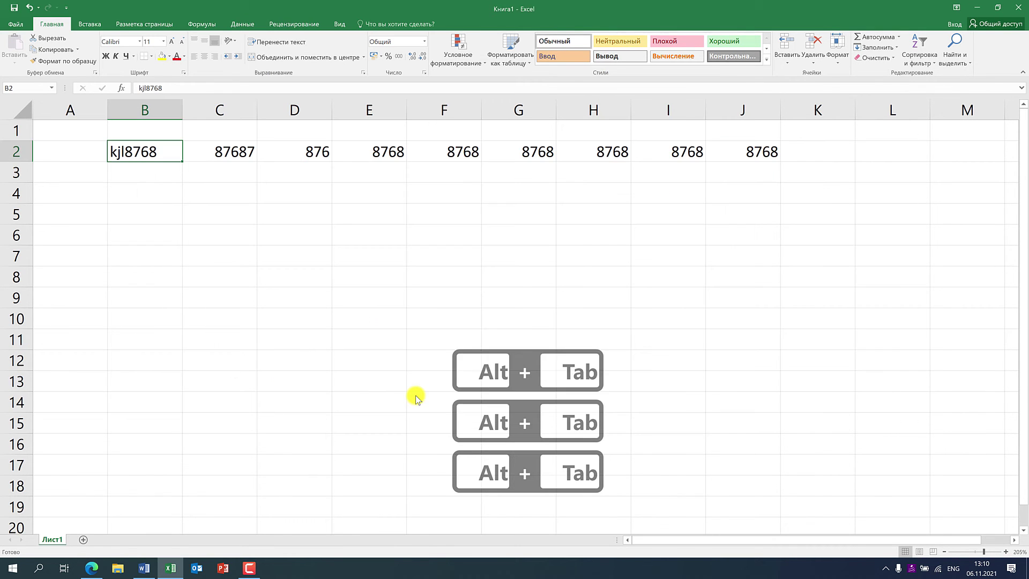
{"action": "key", "text": "alt+Tab"}
{"action": "key", "text": "alt+Tab"}
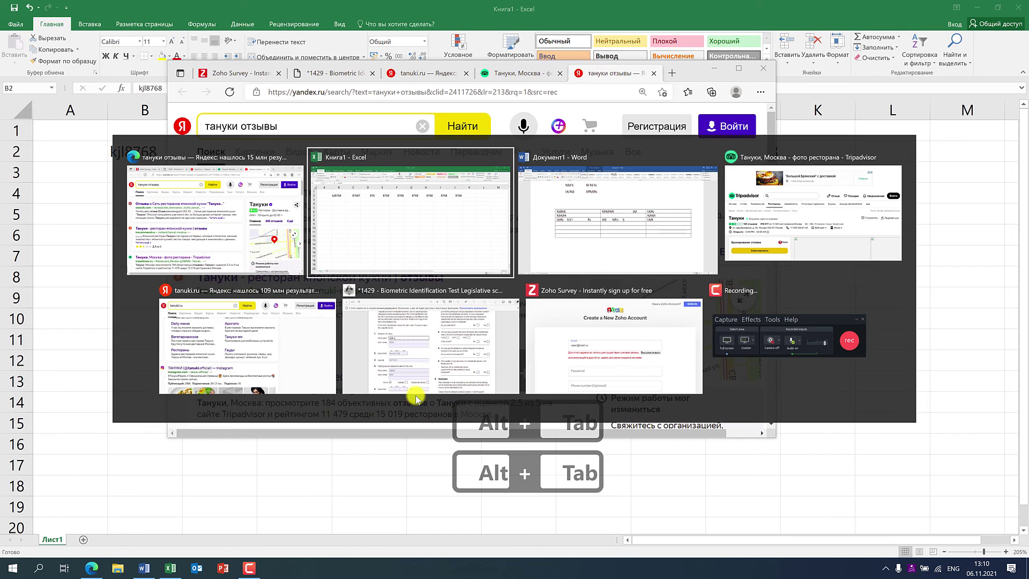
{"action": "key", "text": "alt+Tab"}
{"action": "key", "text": "alt+Tab"}
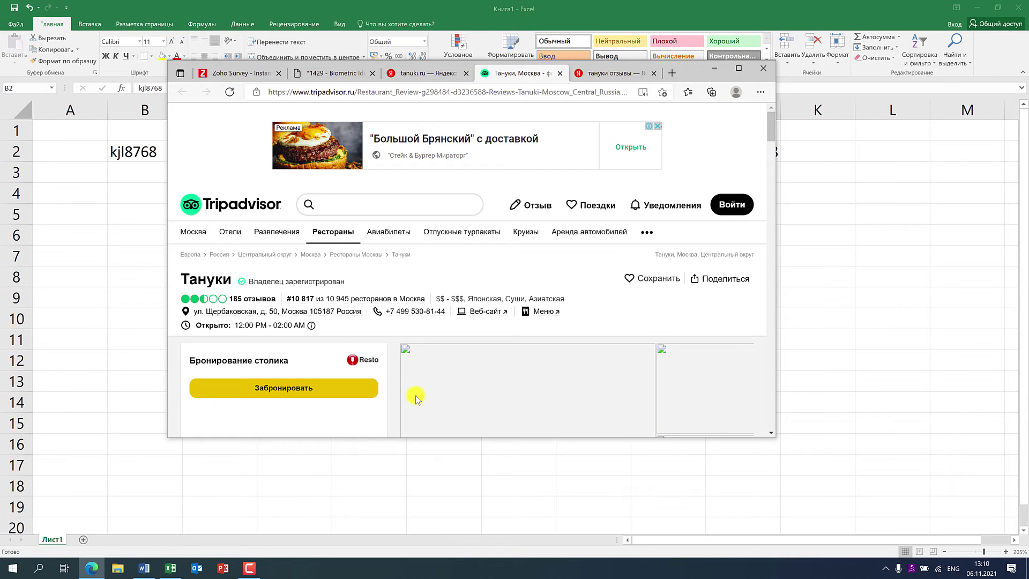
{"action": "key", "text": "alt+Tab"}
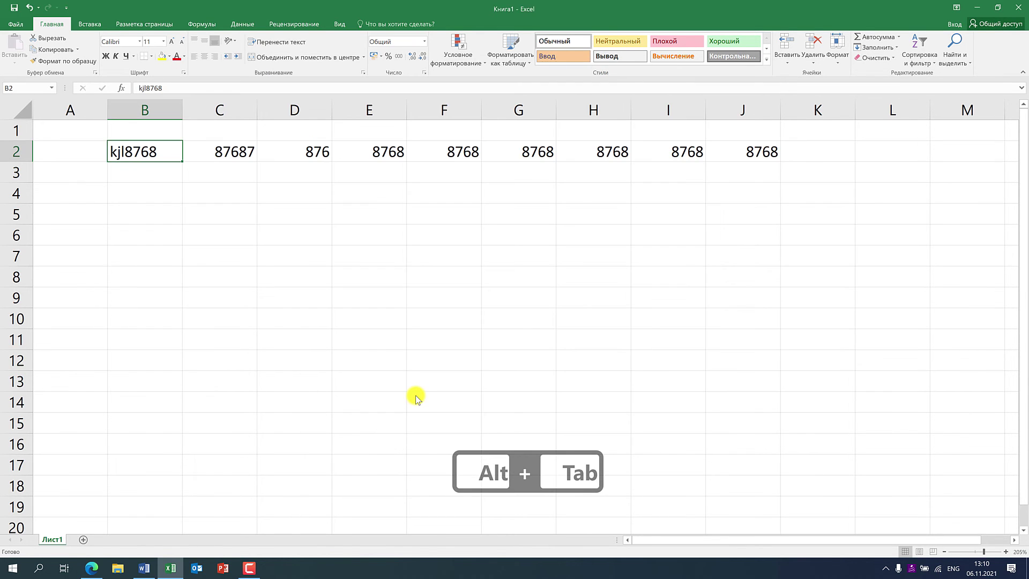
{"action": "key", "text": "alt+Tab"}
{"action": "key", "text": "alt+Tab"}
{"action": "key", "text": "alt+Tab"}
{"action": "key", "text": "alt+Tab"}
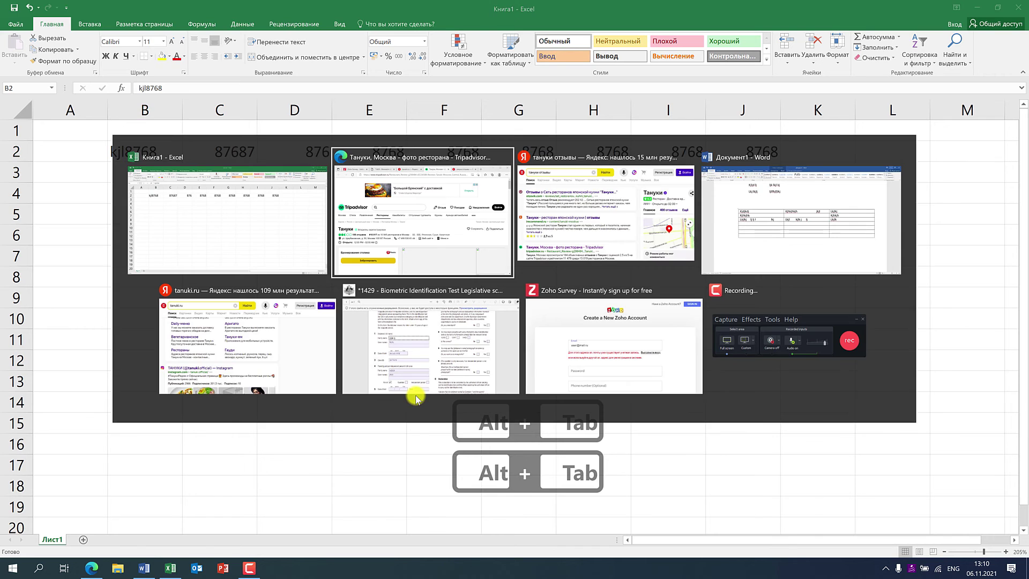
{"action": "key", "text": "alt+Tab"}
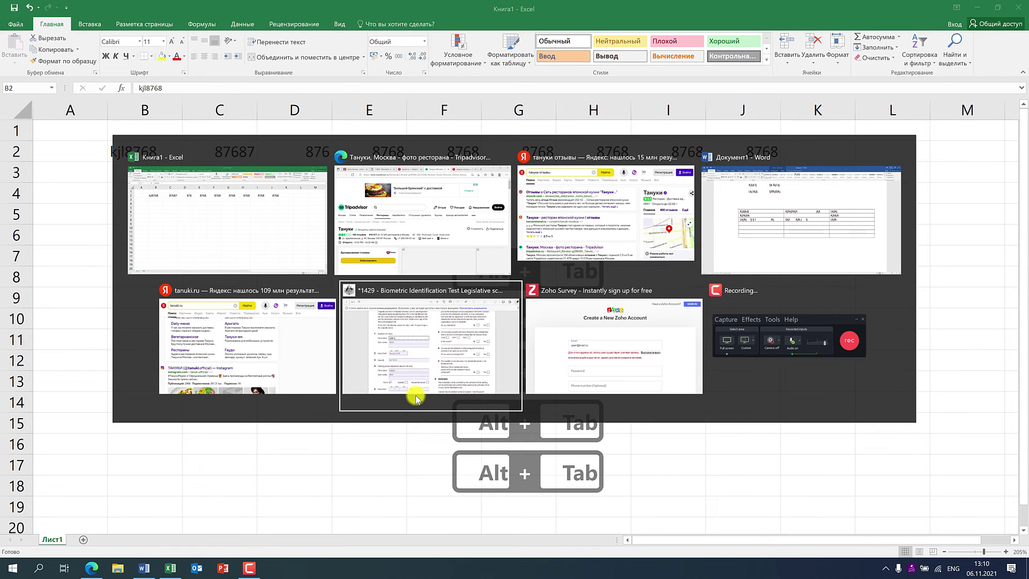
{"action": "key", "text": "alt+Tab"}
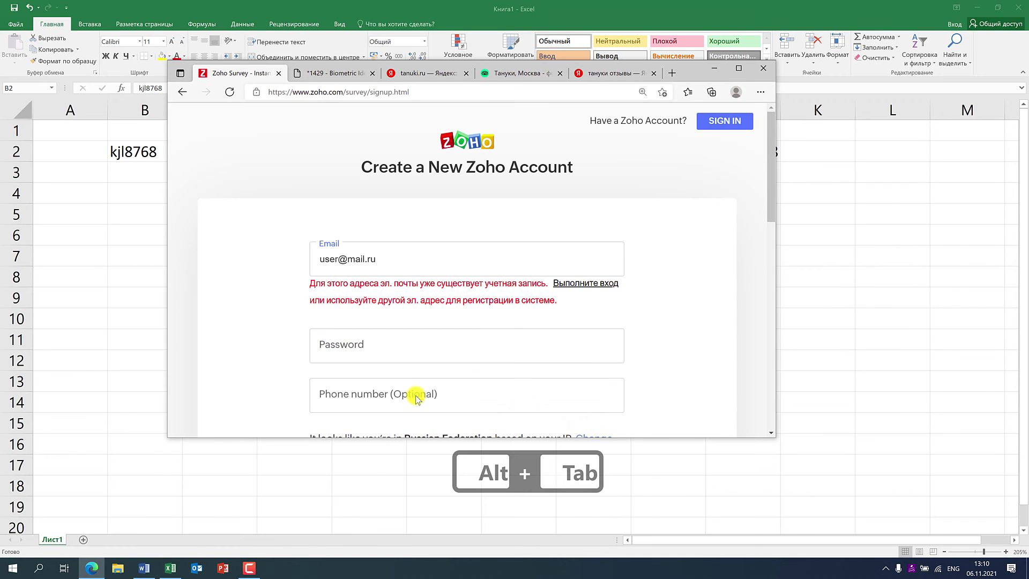
{"action": "key", "text": "alt+Tab"}
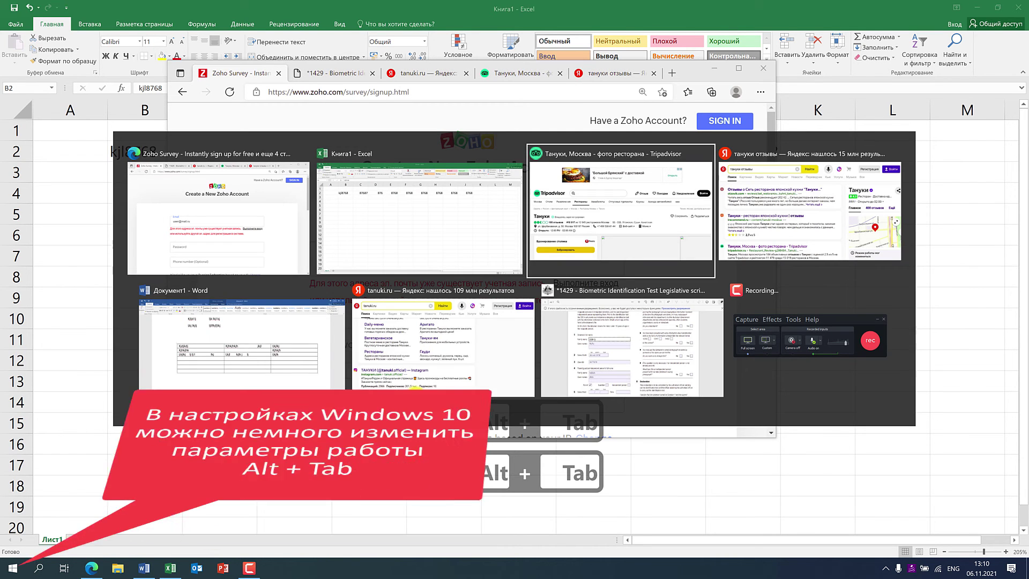
- Release the Alt+Tab switcher on the Tripadvisor restaurant window
{"action": "key", "text": "alt+Tab"}
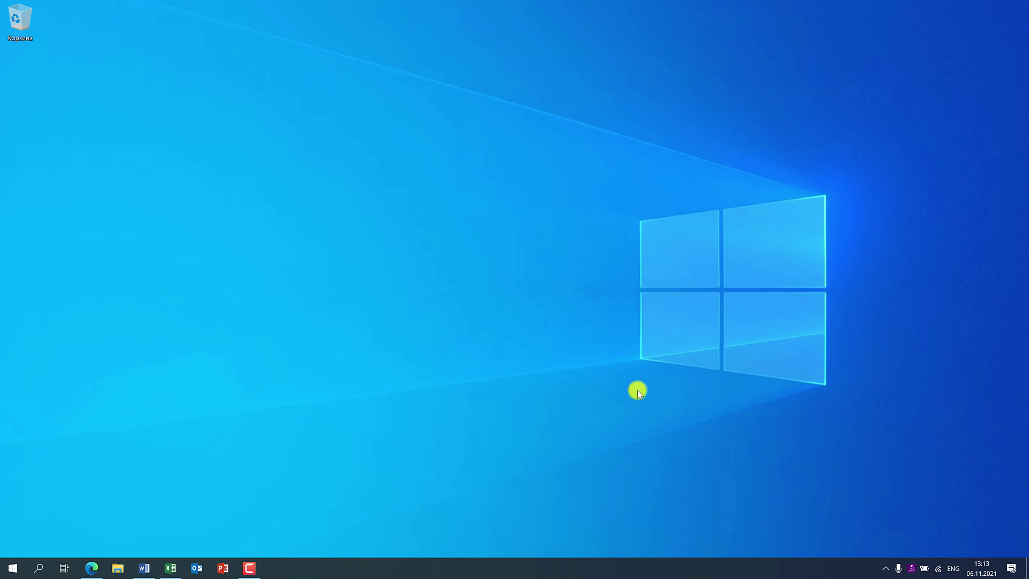
{"action": "key", "text": "super+Tab"}
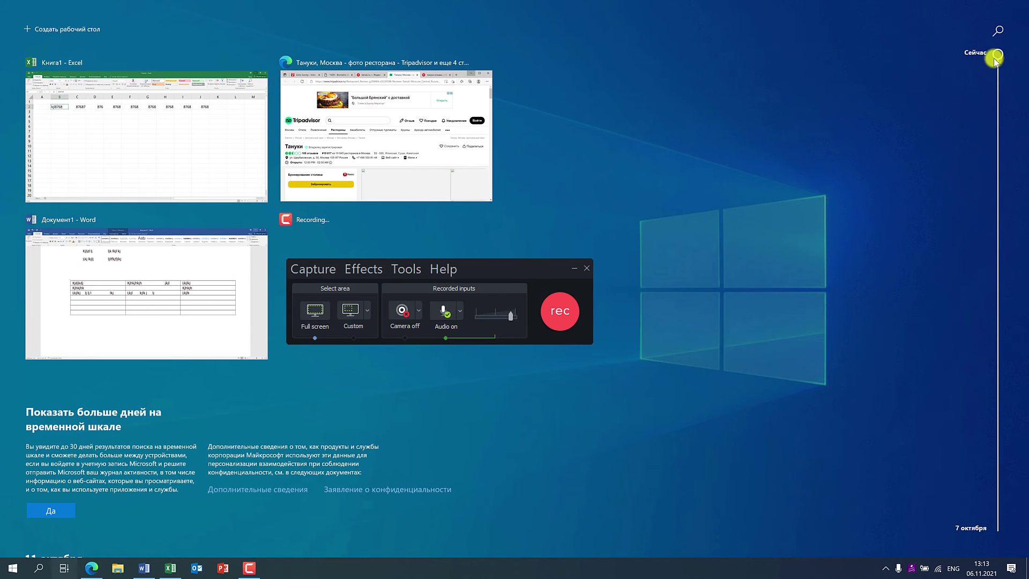
{"action": "left_click_drag", "start_coordinate": [996, 52], "coordinate": [964, 23]}
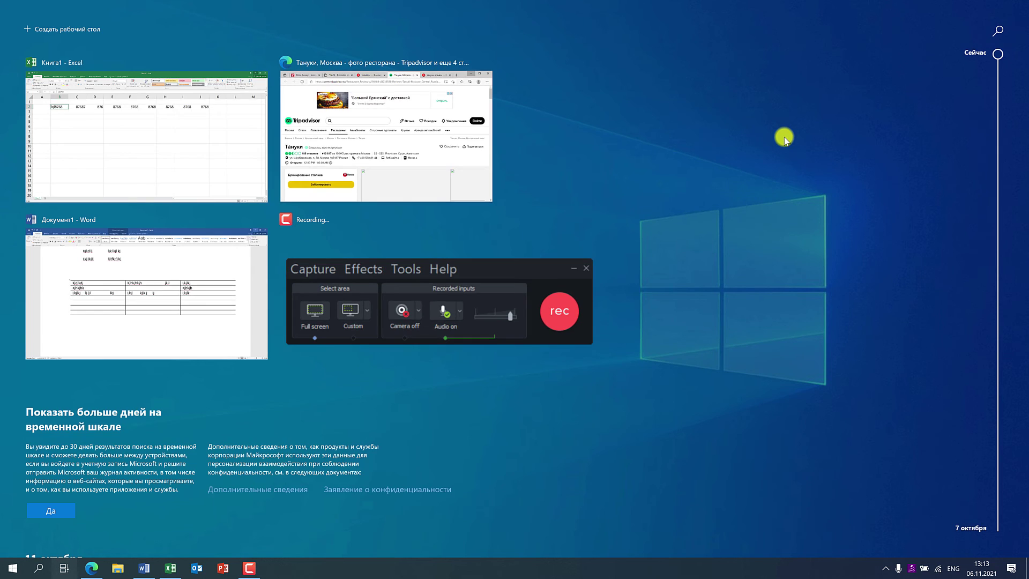
{"action": "key", "text": "super+Tab"}
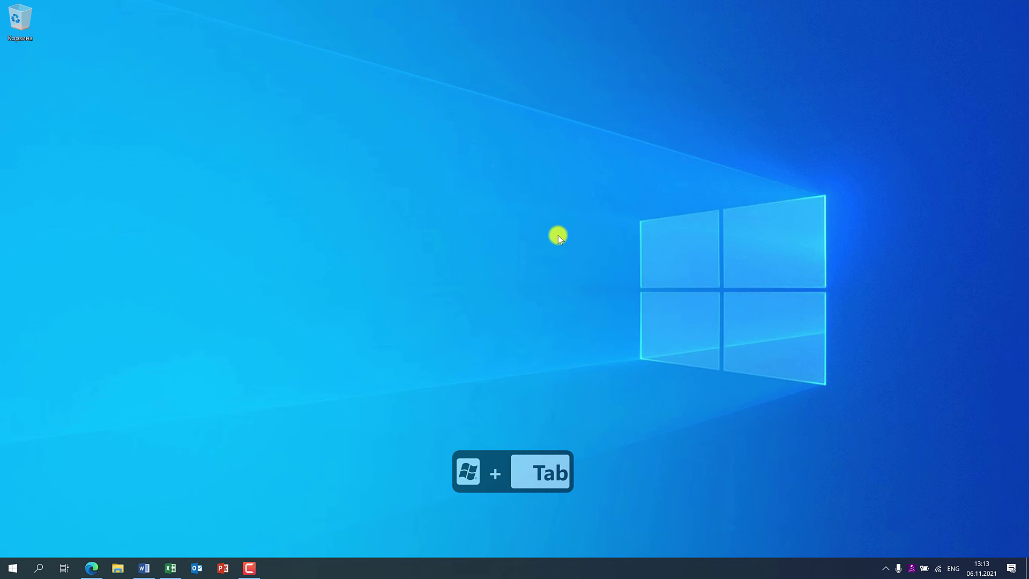
- Open Task View with Win+Tab, add Desktop 2, then remove it again
{"action": "key", "text": "super+Tab"}
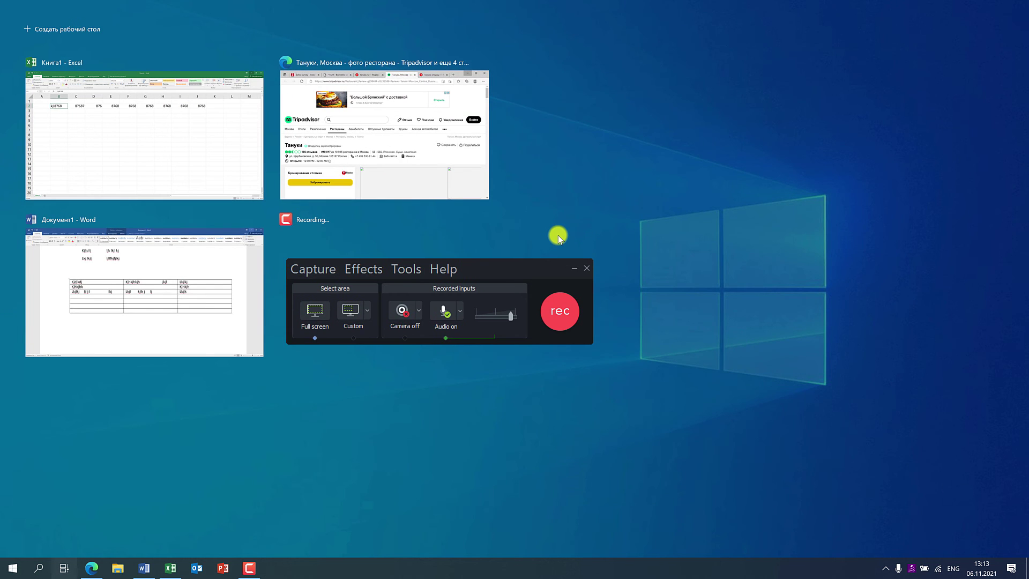
{"action": "left_click", "coordinate": [76, 31]}
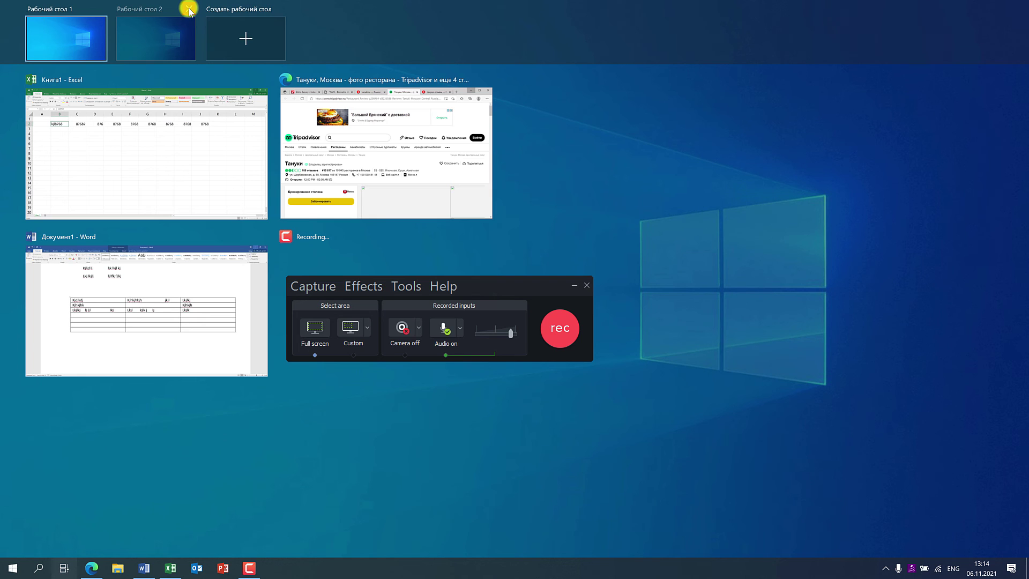
{"action": "left_click", "coordinate": [189, 12]}
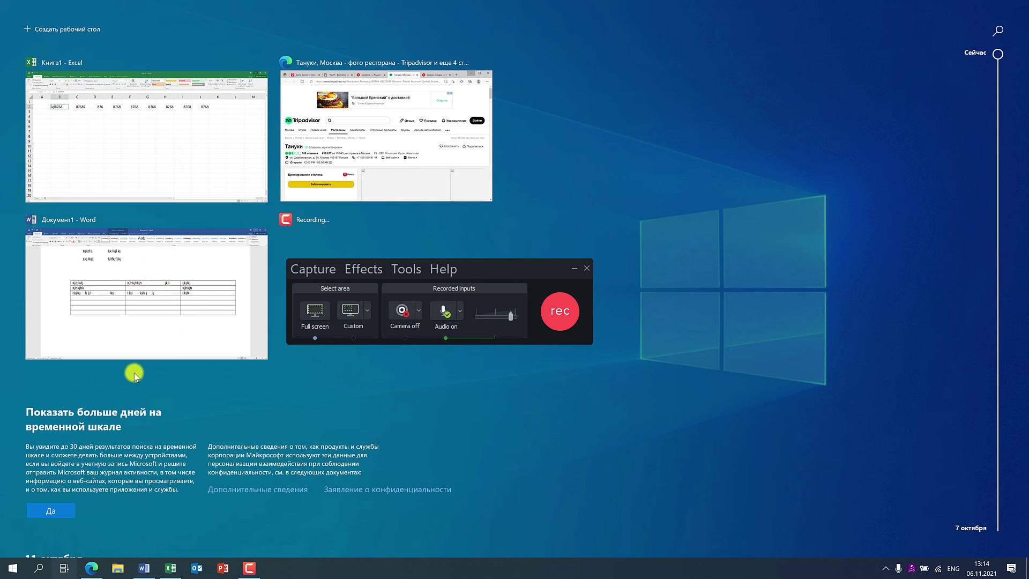
- Scroll the timeline to older activity and reopen Файл.docx from it
{"action": "scroll", "coordinate": [718, 394], "scroll_direction": "down", "scroll_amount": 5}
{"action": "scroll", "coordinate": [719, 394], "scroll_direction": "up", "scroll_amount": 4}
{"action": "scroll", "coordinate": [718, 394], "scroll_direction": "down", "scroll_amount": 6}
{"action": "scroll", "coordinate": [718, 394], "scroll_direction": "up", "scroll_amount": 6}
{"action": "scroll", "coordinate": [718, 395], "scroll_direction": "down", "scroll_amount": 4}
{"action": "scroll", "coordinate": [718, 395], "scroll_direction": "down", "scroll_amount": 3}
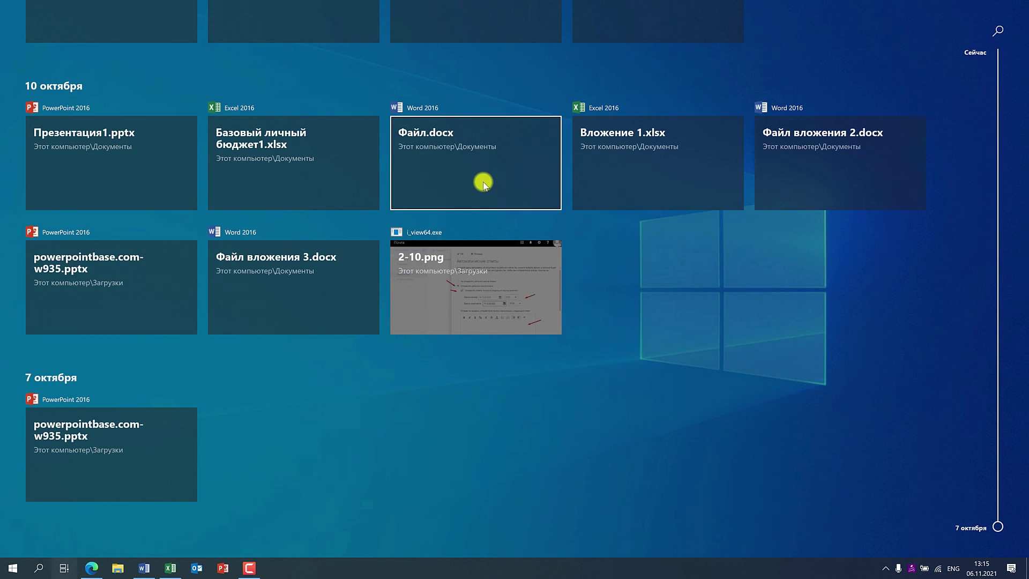
{"action": "left_click", "coordinate": [471, 222]}
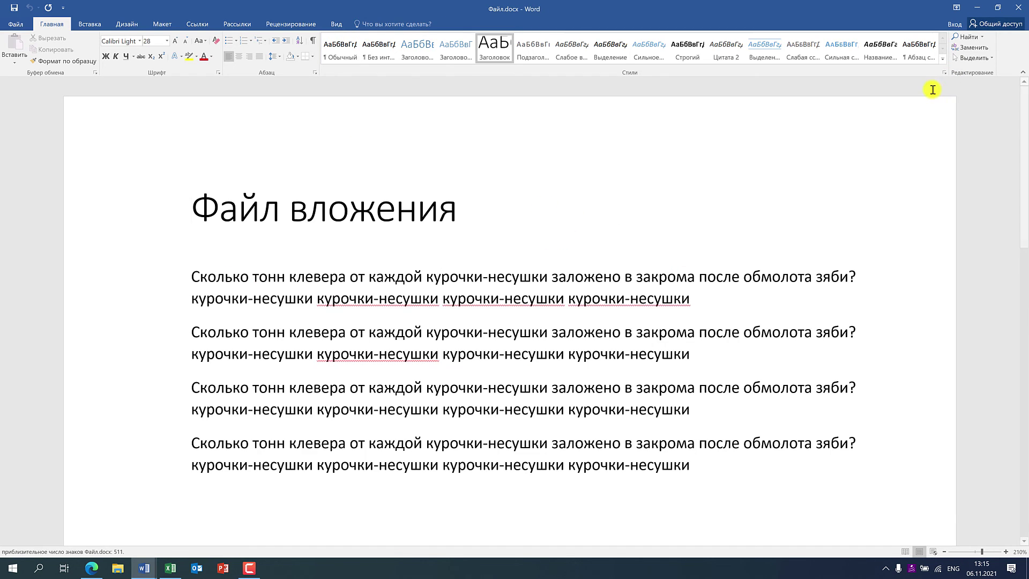
- Restore down and close Файл.docx, then minimize Документ1
{"action": "left_click", "coordinate": [997, 8]}
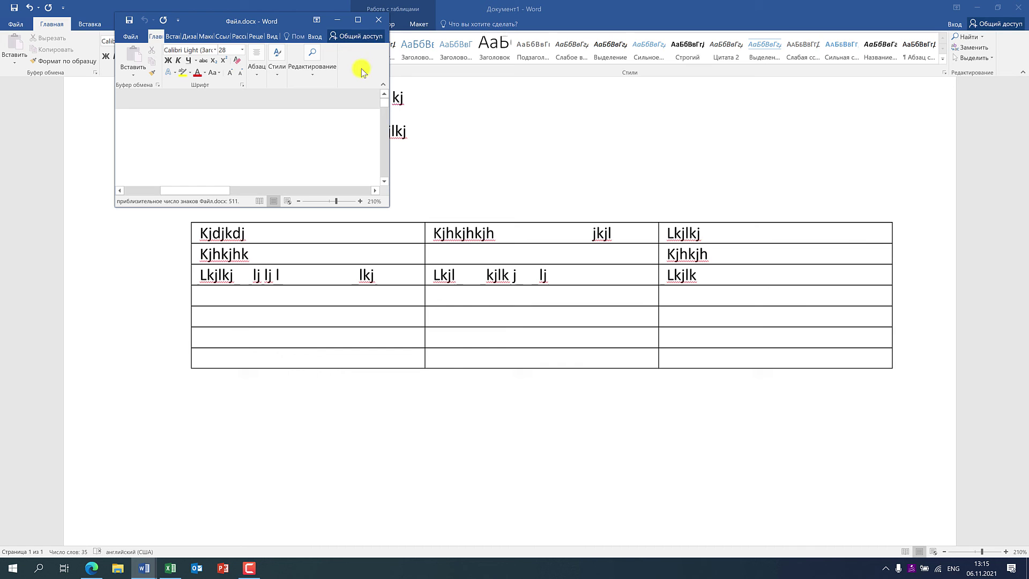
{"action": "left_click", "coordinate": [379, 20]}
{"action": "left_click", "coordinate": [977, 8]}
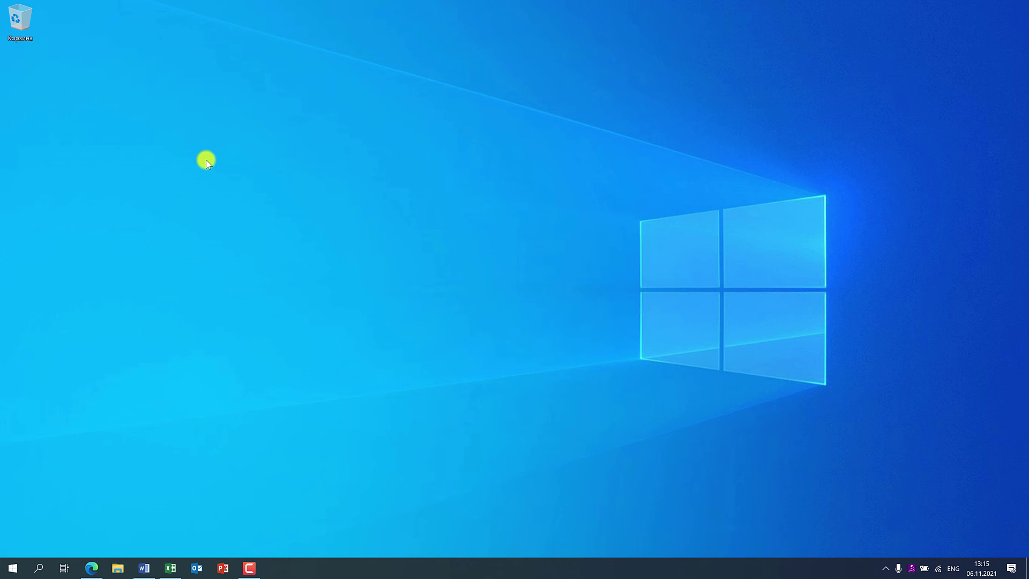
{"action": "key", "text": "super+Tab"}
{"action": "left_click", "coordinate": [837, 386]}
{"action": "key", "text": "Tab"}
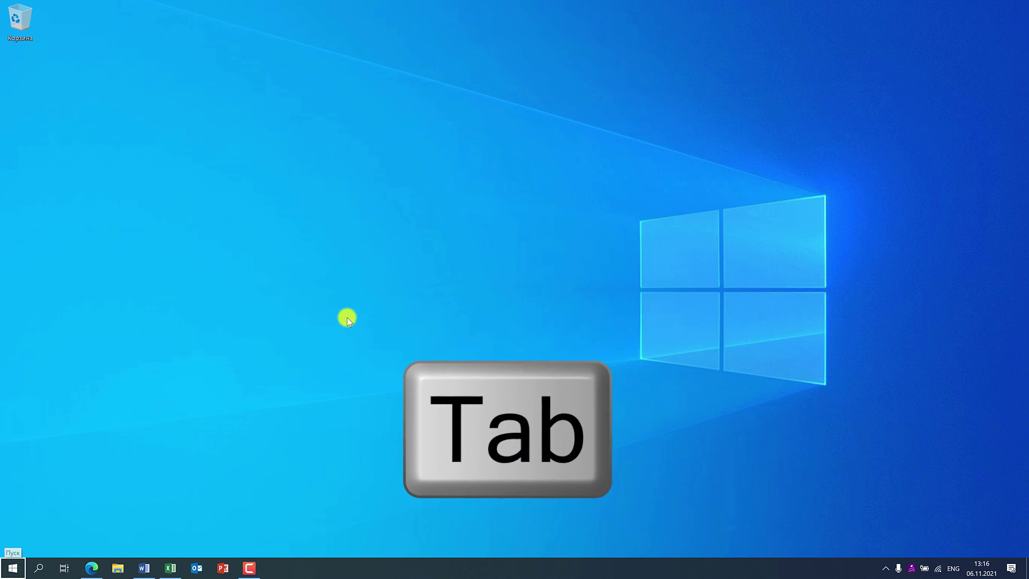
{"action": "left_click", "coordinate": [346, 317]}
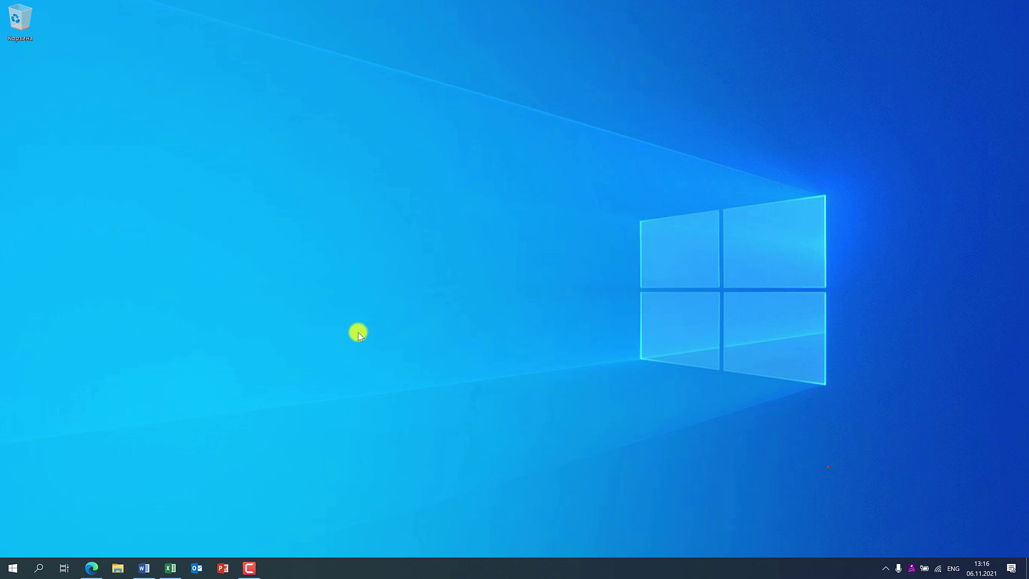
- Alt+Tab Edge forward on the 1429 PDF form, Ctrl+Tab through tanuki.ru and Tripadvisor, then click the desktop
{"action": "key", "text": "shift"}
{"action": "key", "text": "Tab"}
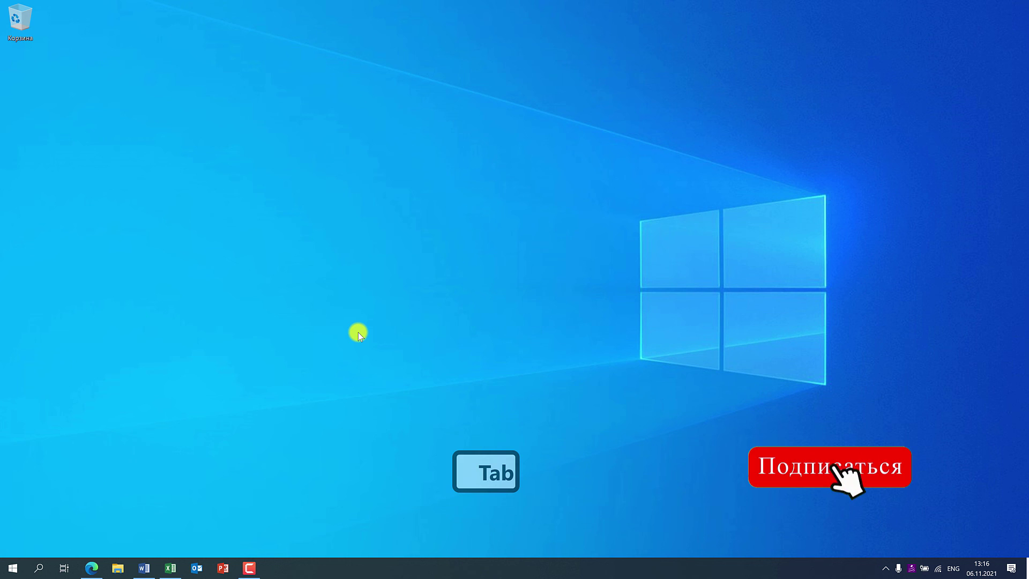
{"action": "key", "text": "alt+Tab"}
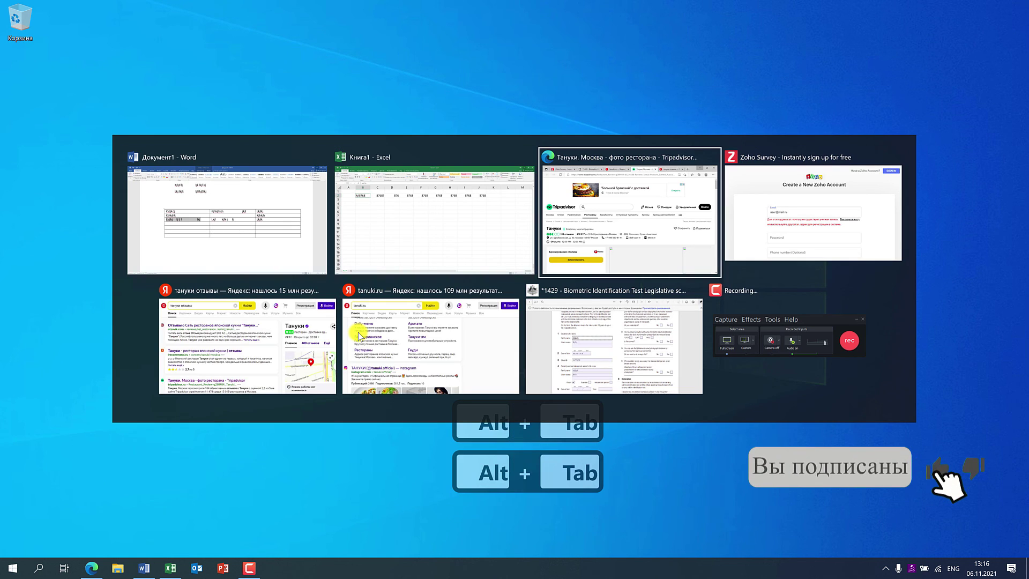
{"action": "key", "text": "alt+Tab"}
{"action": "key", "text": "alt+Tab"}
{"action": "key", "text": "alt+Tab"}
{"action": "key", "text": "alt+Tab"}
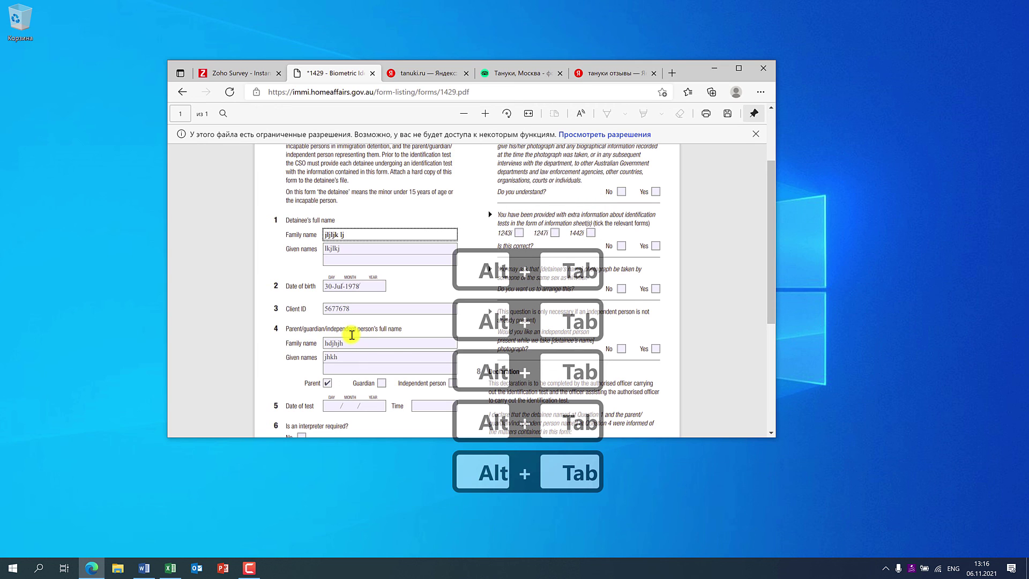
{"action": "key", "text": "ctrl+Tab"}
{"action": "key", "text": "ctrl+Tab"}
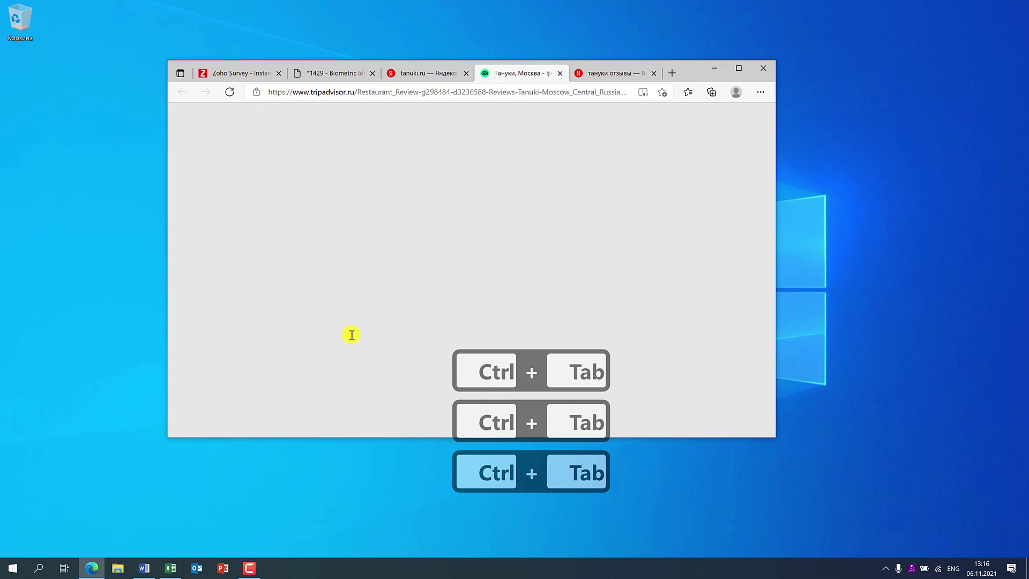
{"action": "key", "text": "ctrl+Tab"}
{"action": "key", "text": "ctrl+Tab"}
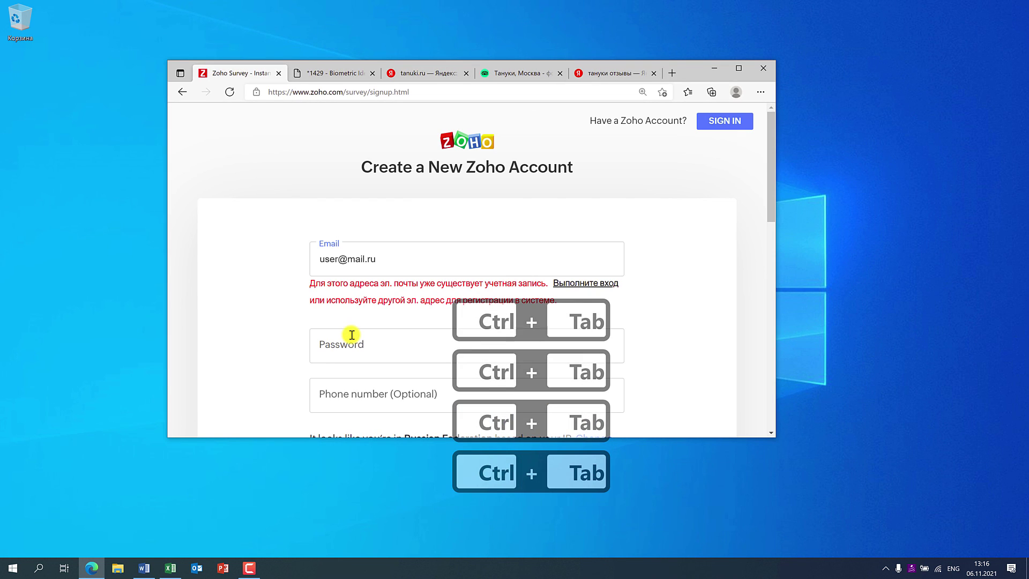
{"action": "left_click", "coordinate": [121, 339]}
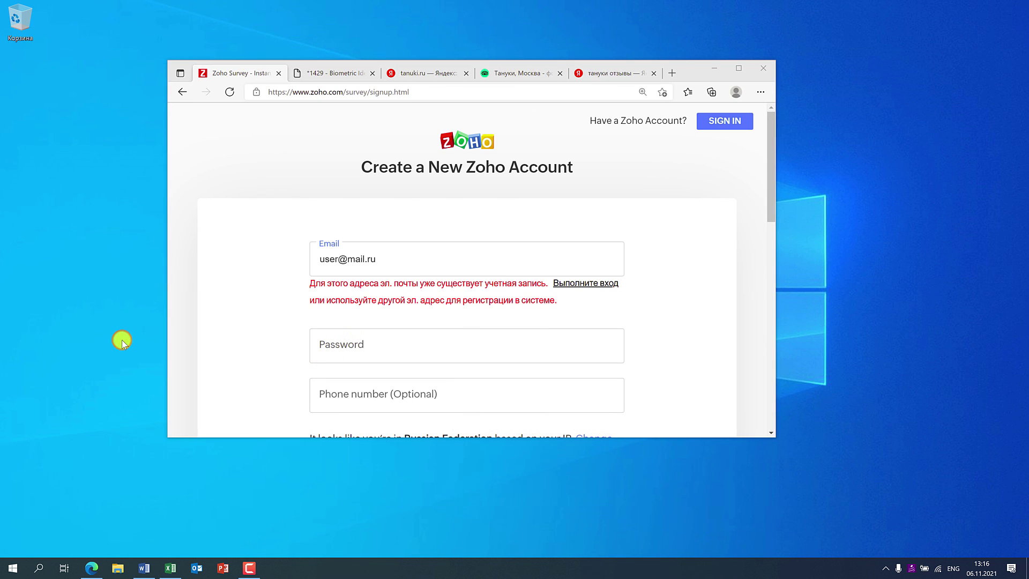